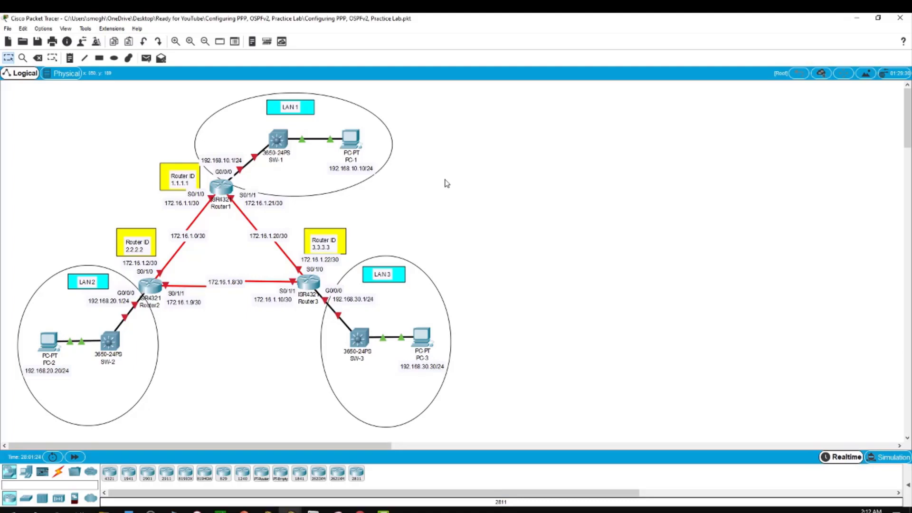
Open Router1's command line, enter global configuration mode and set the hostname to Router1.
scroll(304, 338, "down", 1)
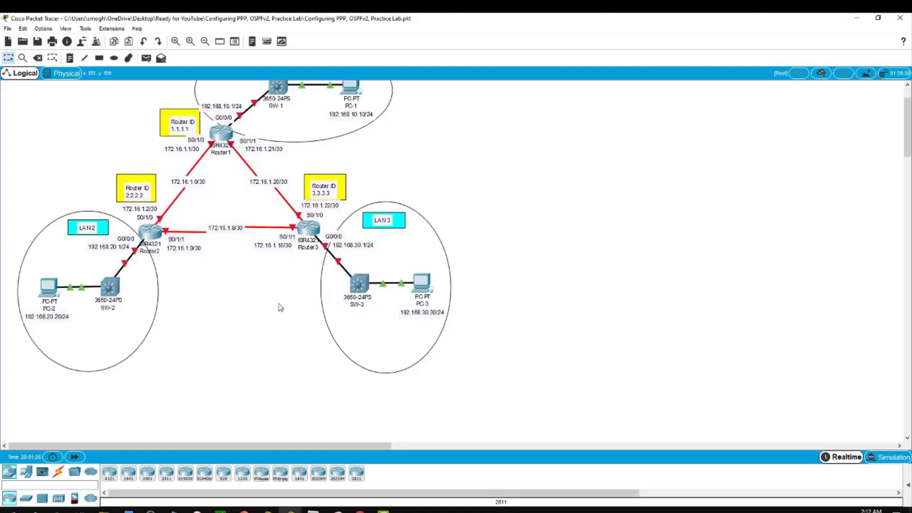
scroll(252, 363, "up", 1)
left_click(217, 189)
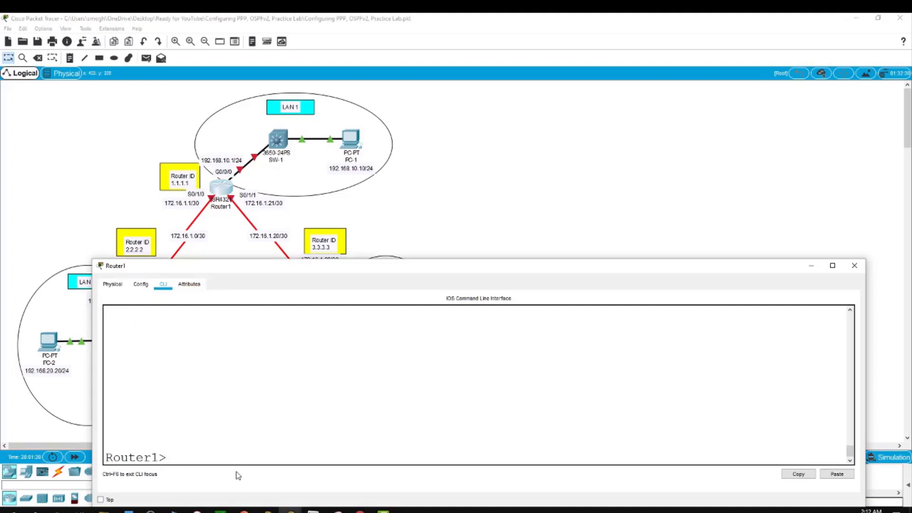
type("en")
key("Return")
type("conf t")
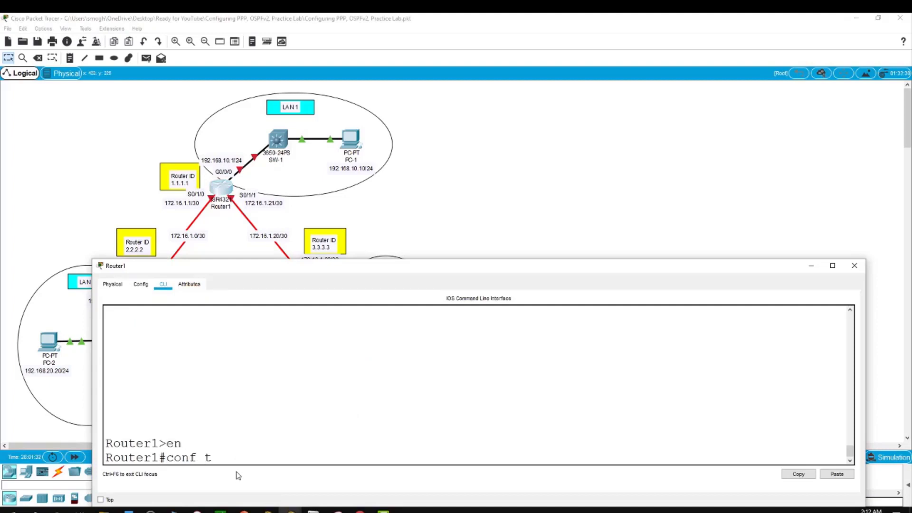
key("Return")
type("host")
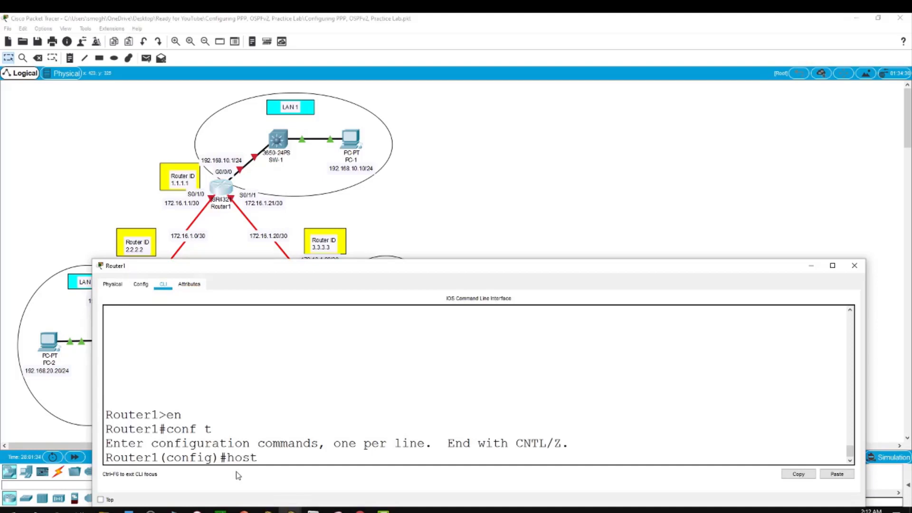
type("name Router1")
key("Return")
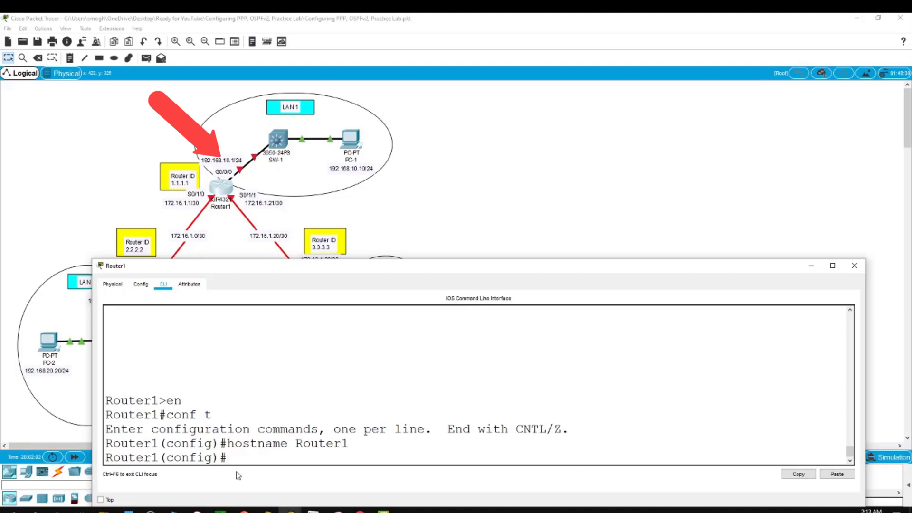
Assign 172.16.1.1 with mask 255.255.255.252 to Router1's interface s0/1/0 and enable it with no shut.
type("rou")
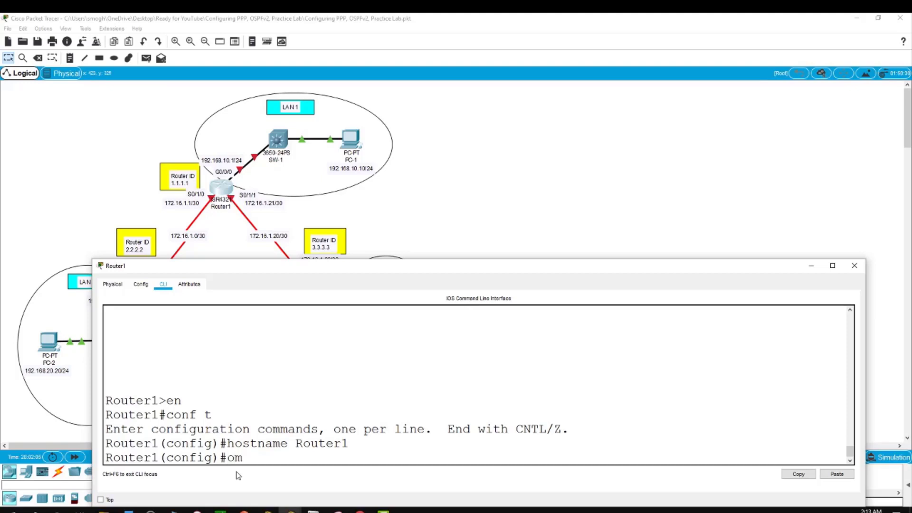
key("BackSpace")
key("BackSpace")
key("BackSpace")
type("int s0/1/0")
key("Return")
type("ip")
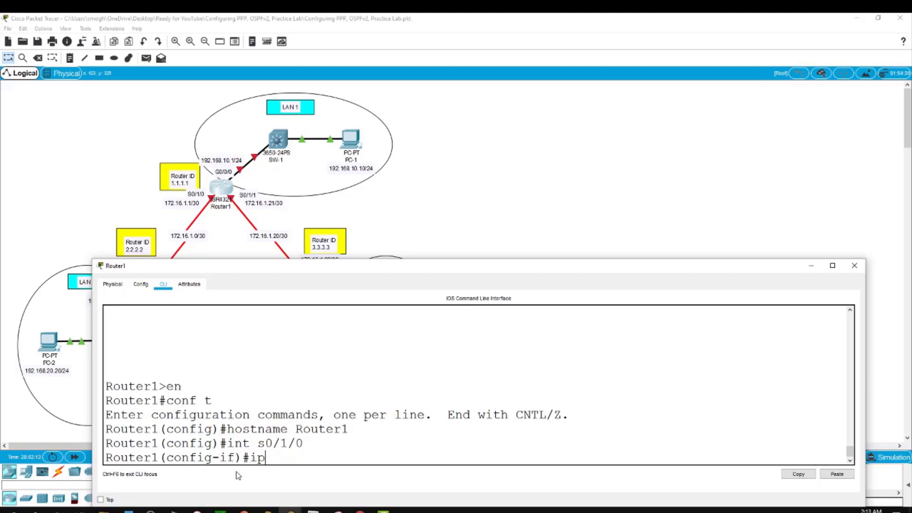
type(" address 172.")
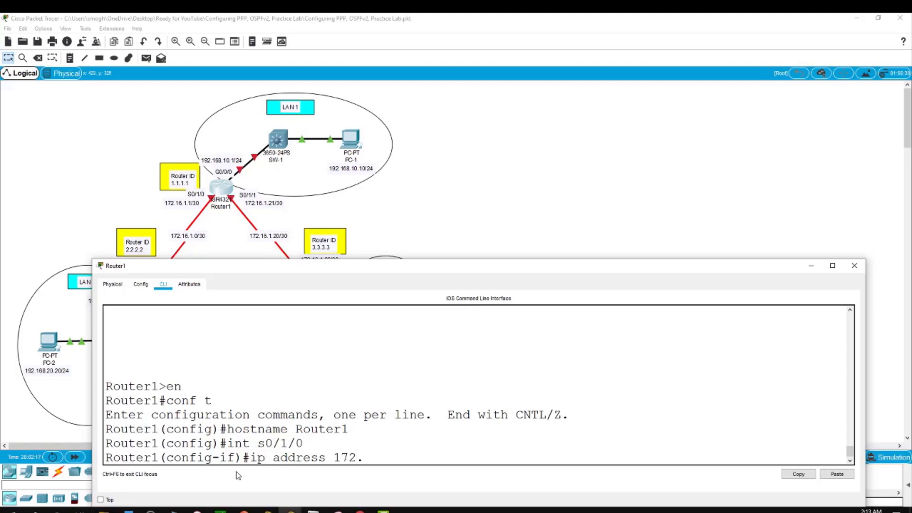
type("16.1.1 255.255.255.25")
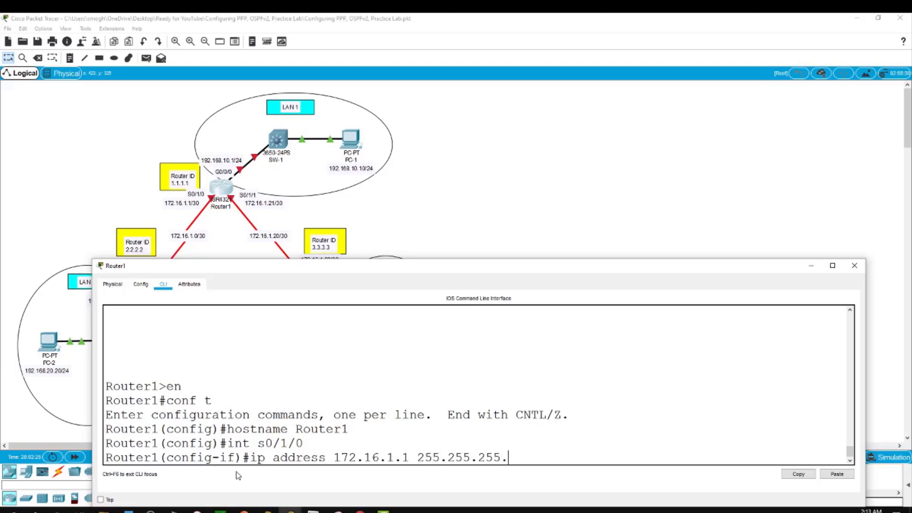
type("25")
key("Return")
type("no shut")
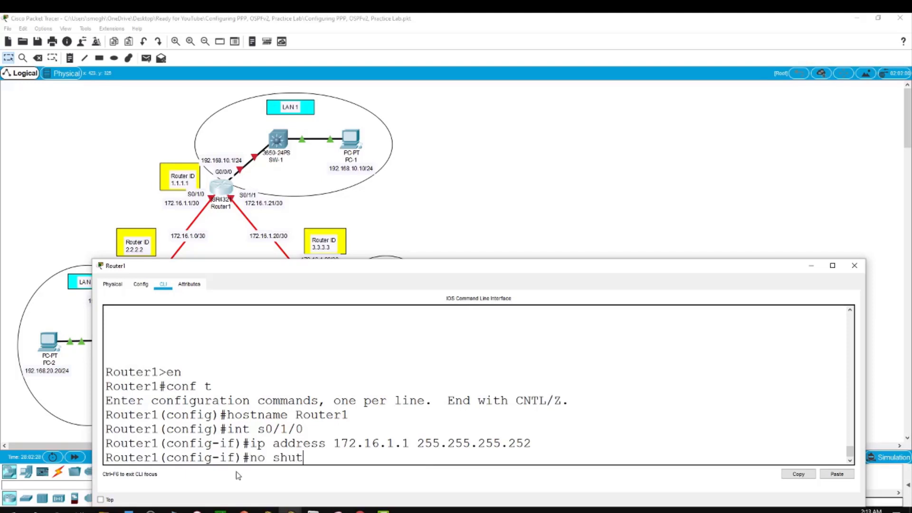
key("Return")
key("Return")
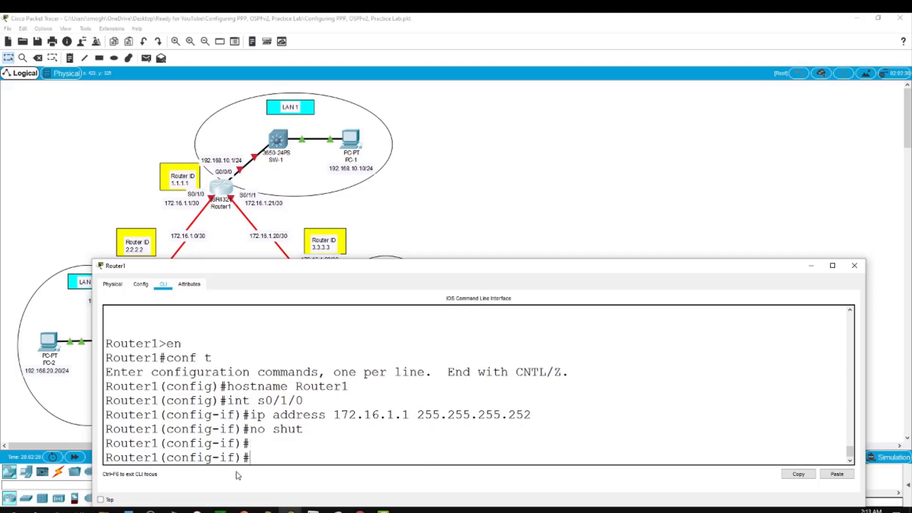
Assign 172.16.1.21 with mask 255.255.255.252 to Router1's interface s0/1/1 and enable it with no shut.
type("int s0/1/1")
key("Return")
type("ip a")
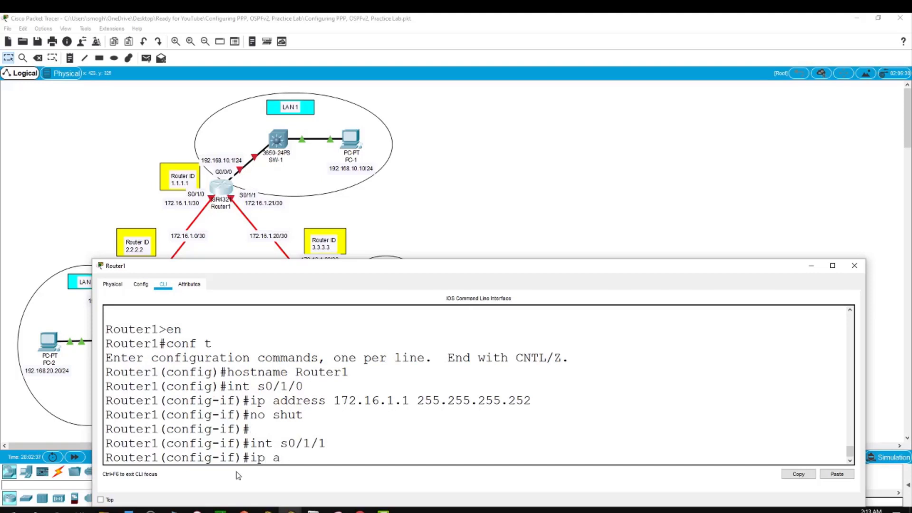
type("ddress 172.16.")
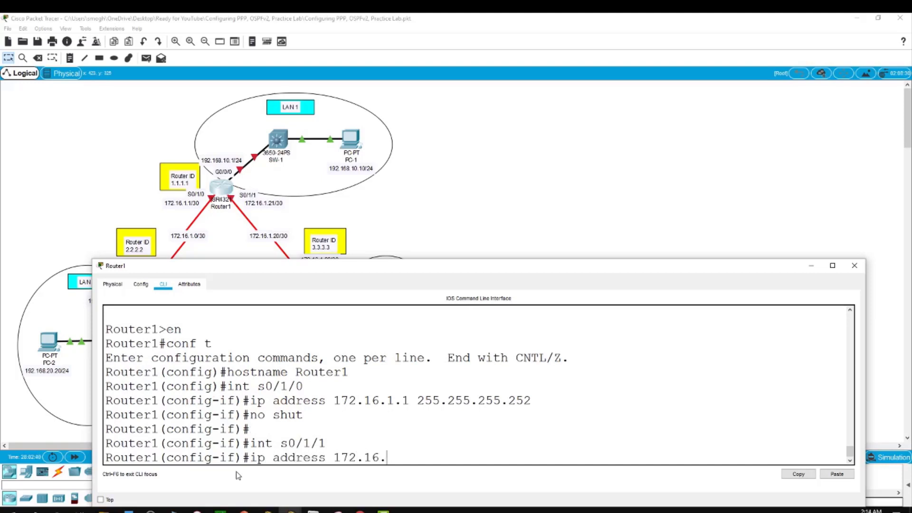
type("1.21")
type(" 255.255.2")
type("55.255.252")
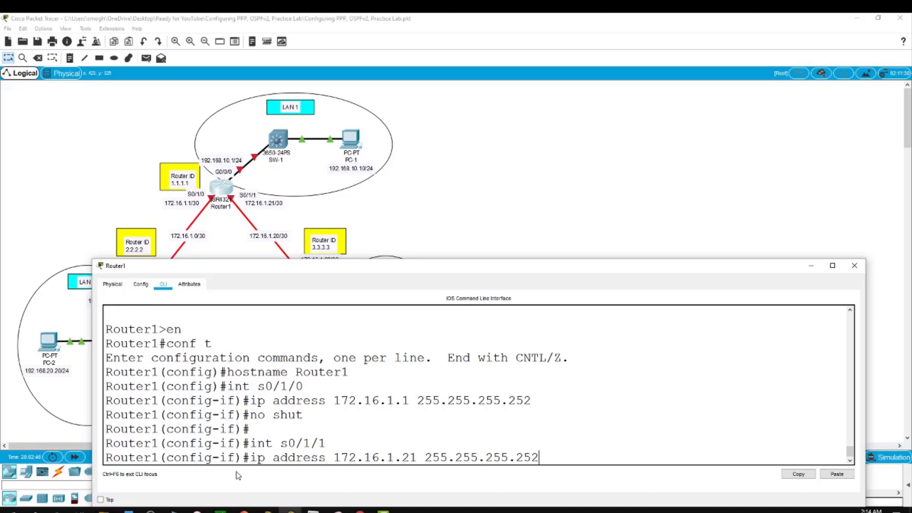
key("Return")
type("no shut")
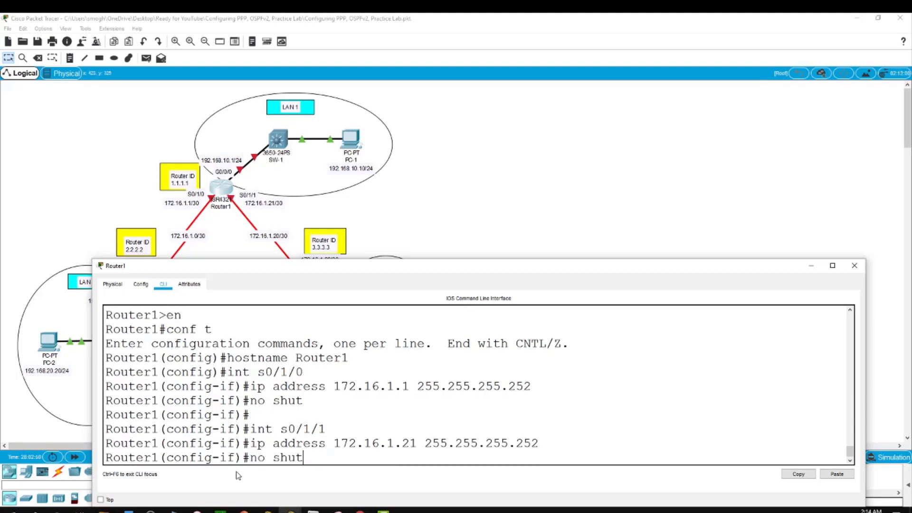
key("Return")
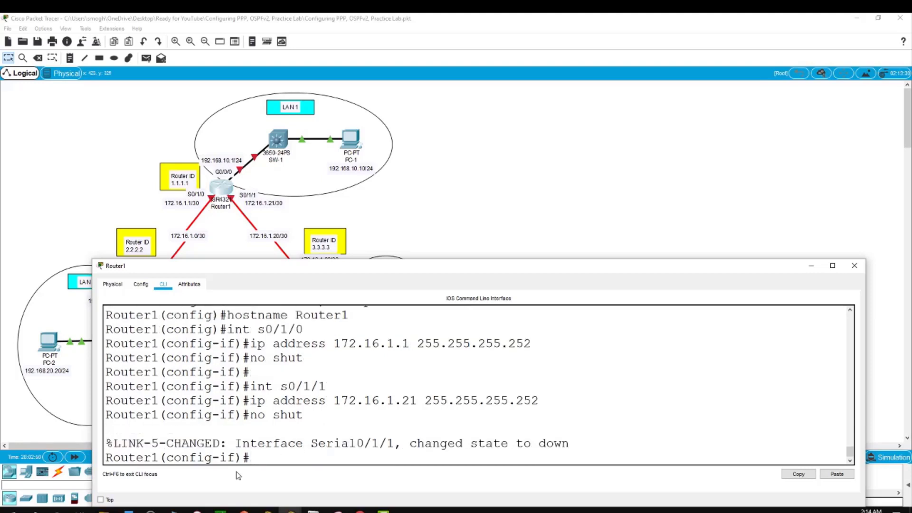
key("Return")
Assign 192.168.10.1 with mask 255.255.255.0 to Router1's interface g0/0/0 and enable it with no shut.
type("i")
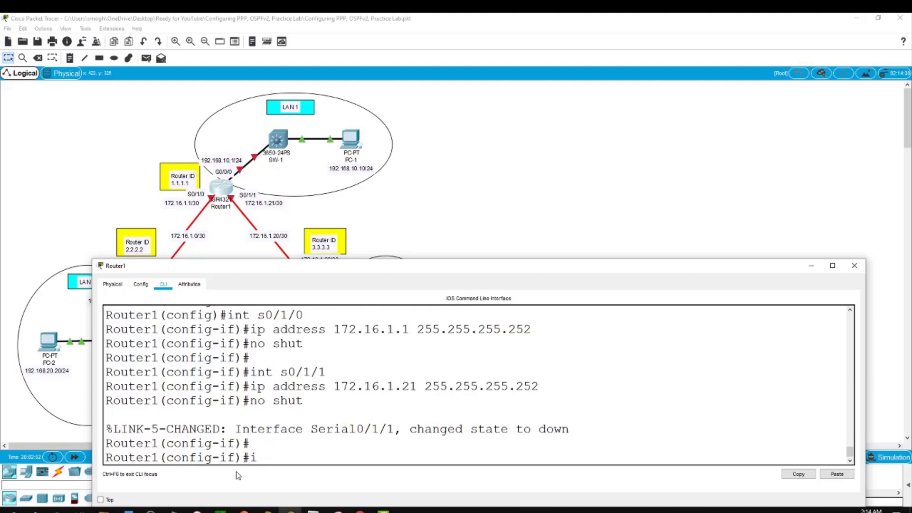
type("nt g0/0/0")
key("Return")
type("ip add")
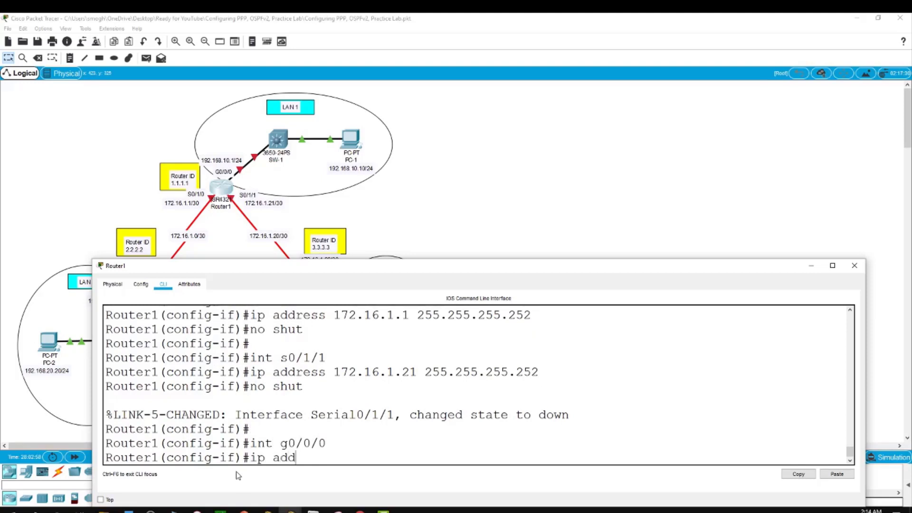
type("ress 192.168.10.1")
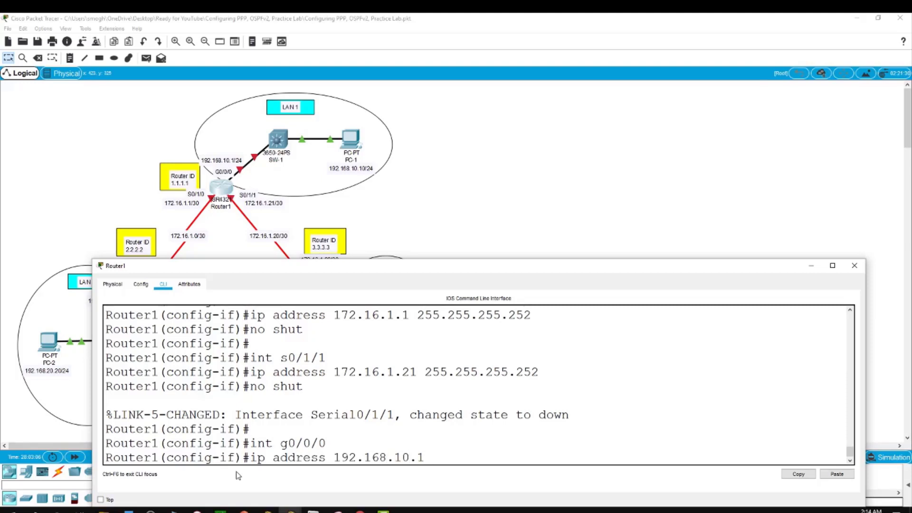
type(" 255.255.255.0")
key("Return")
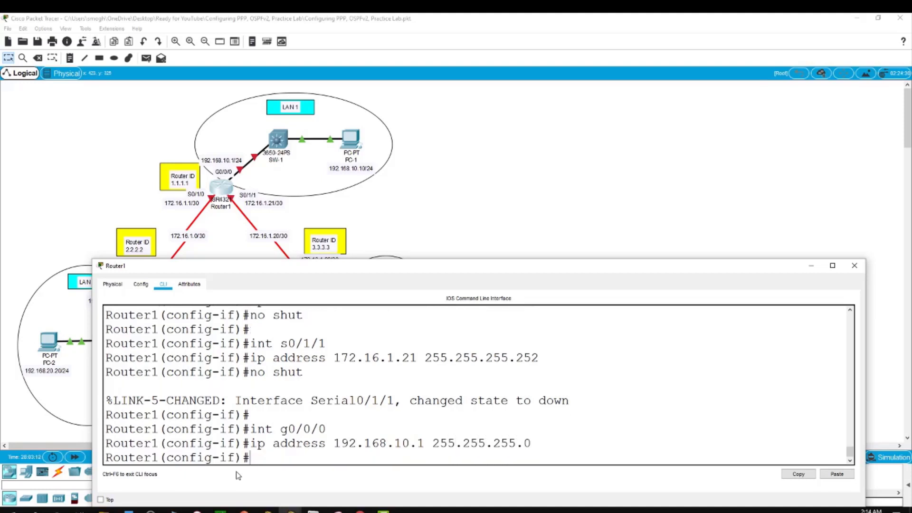
type("no shut")
key("Return")
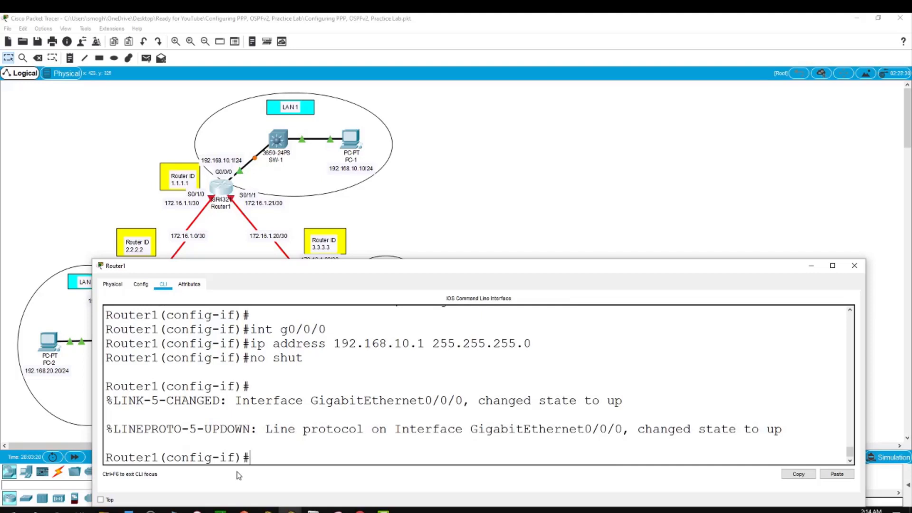
Switch to Router2's command line, enter global configuration mode and set the hostname to Router2.
left_click(553, 171)
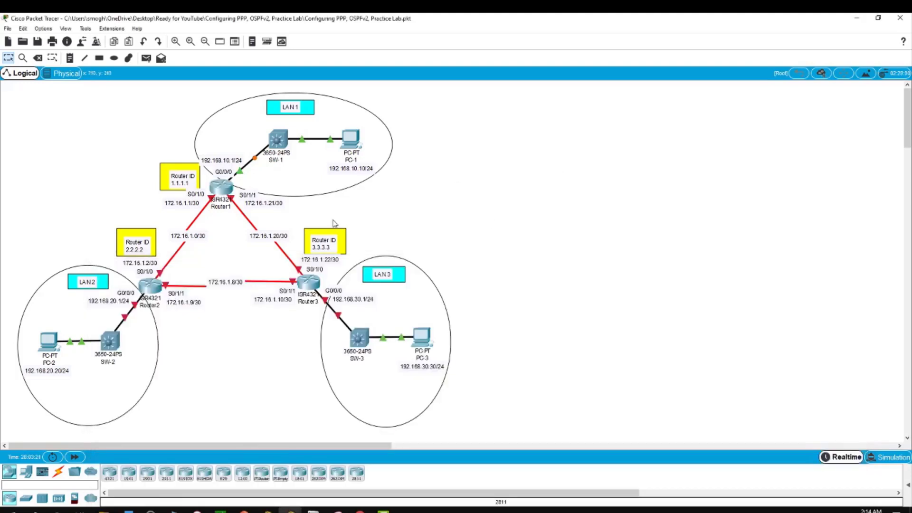
left_click(147, 290)
key("Return")
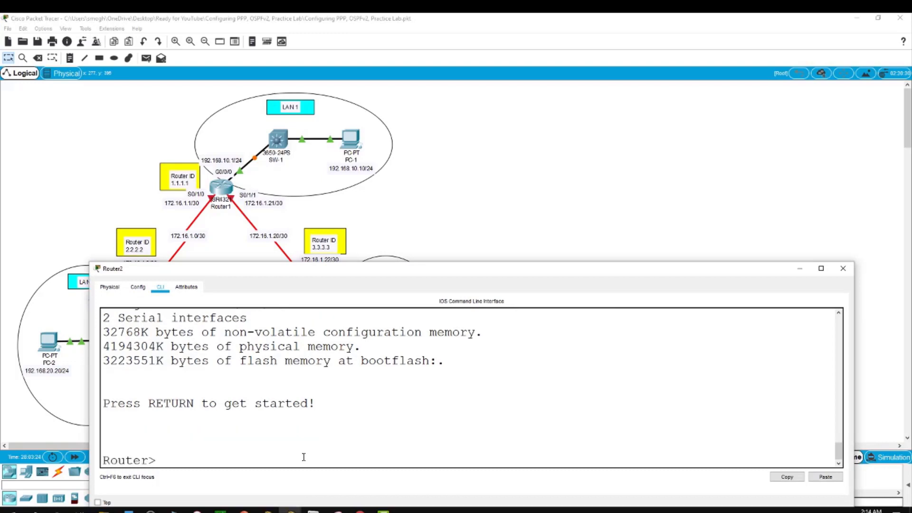
type("en")
key("Return")
type("conf t")
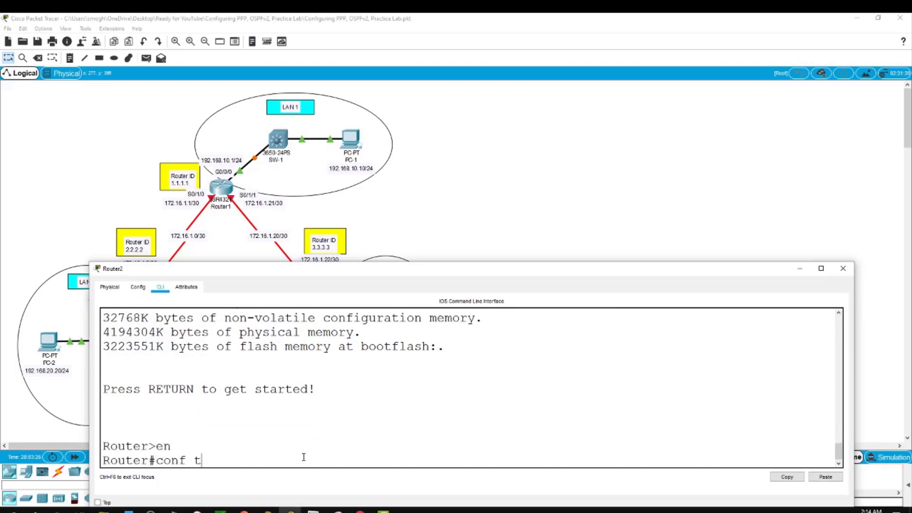
key("Return")
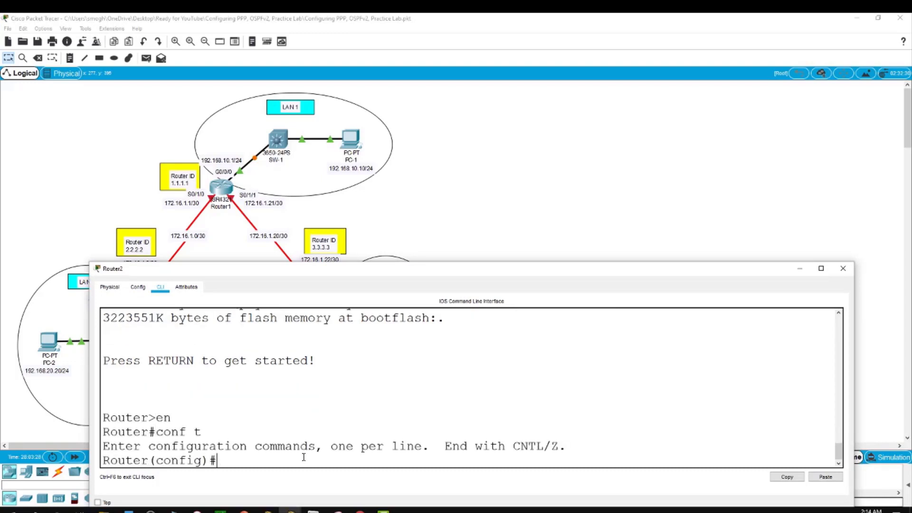
type("hostname")
type(" Router")
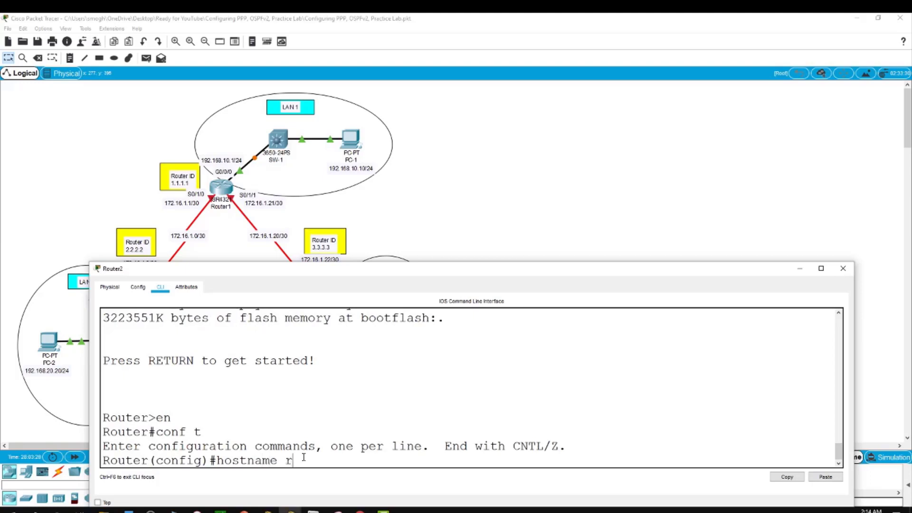
type("2")
key("Return")
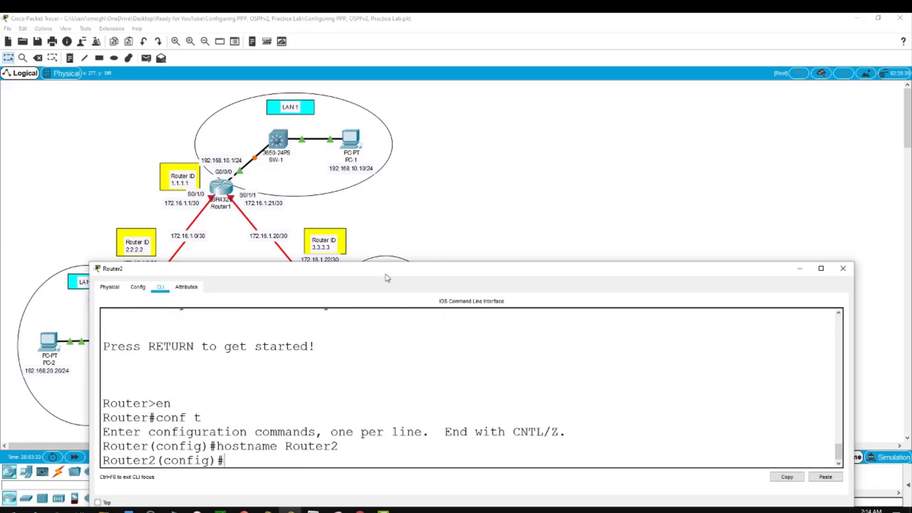
Move the Router2 window clear of its topology labels, then assign 172.16.1.2 255.255.255.252 to interface s0/1/0 and enable it.
left_click_drag(387, 276, 524, 231)
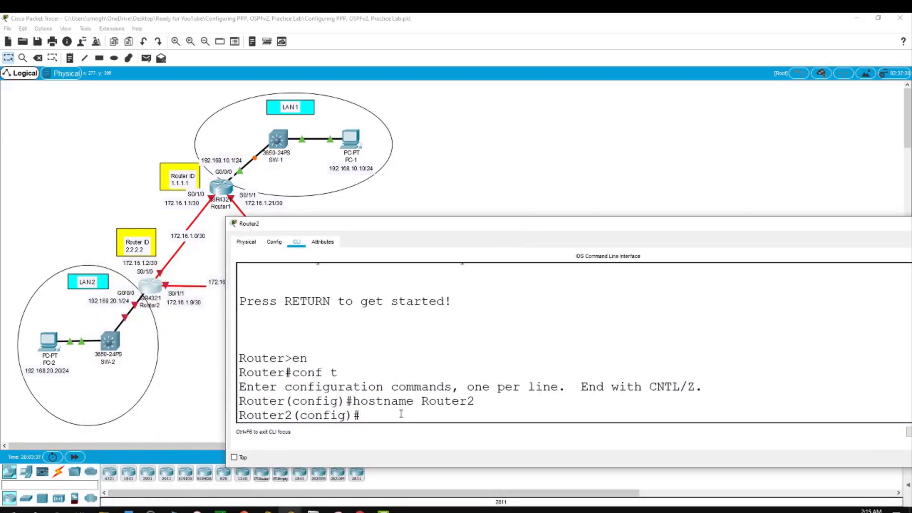
type("int s0/1/0")
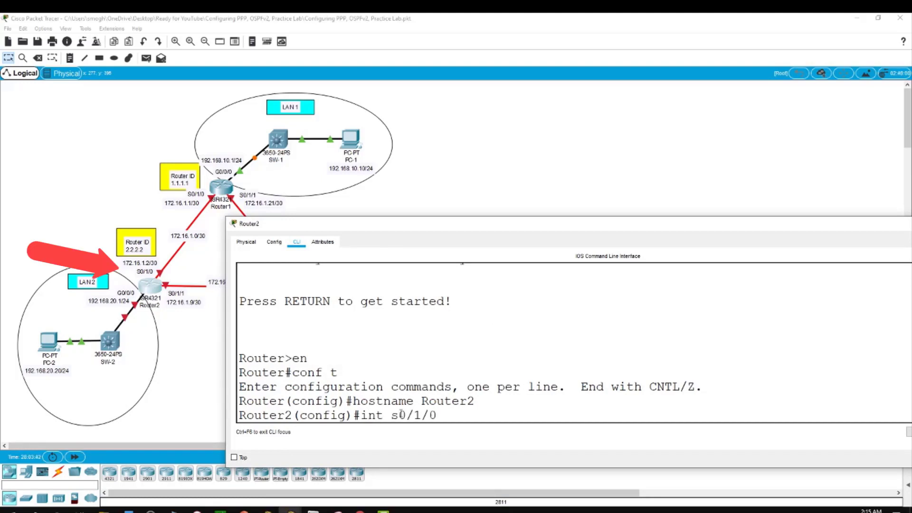
key("Return")
type("ip")
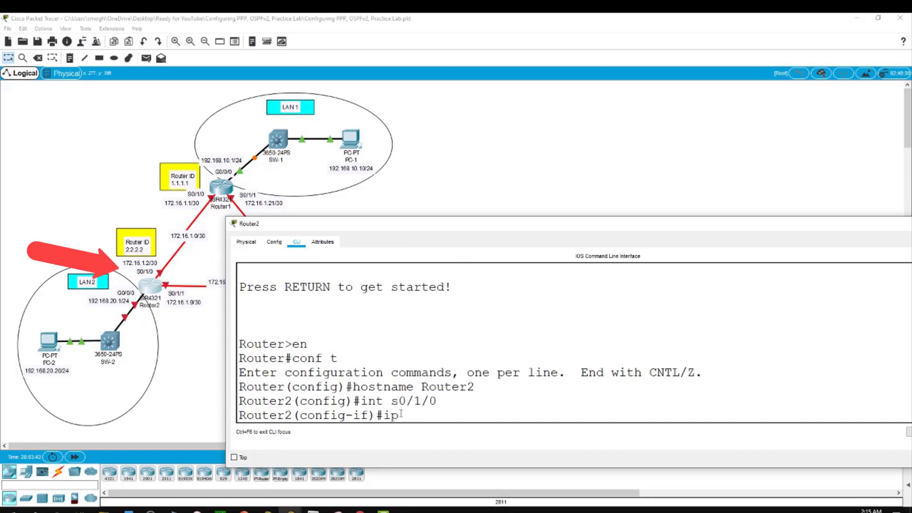
type(" address ")
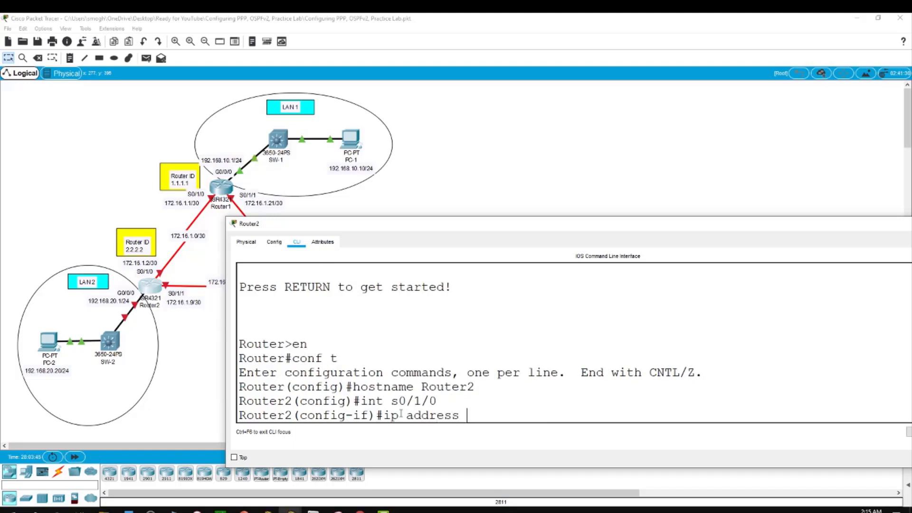
type("172.16.1.2 255.")
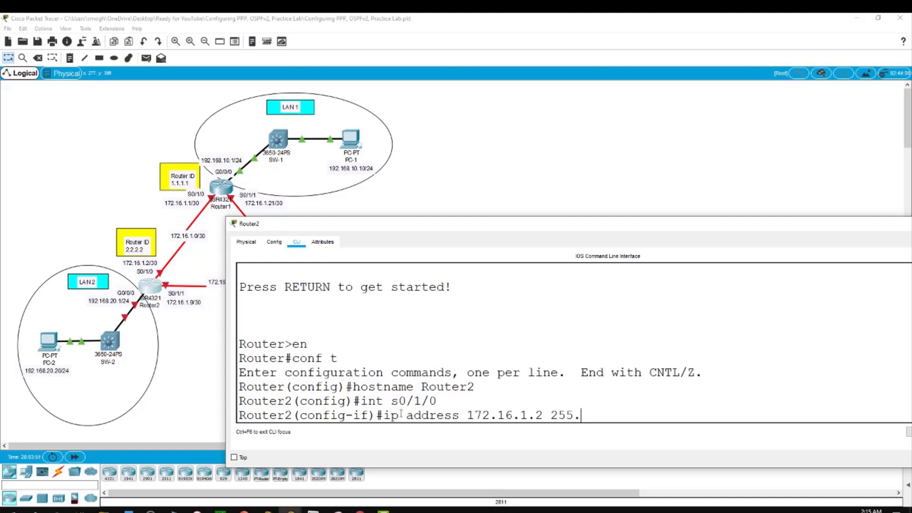
type("255.255.252")
key("Return")
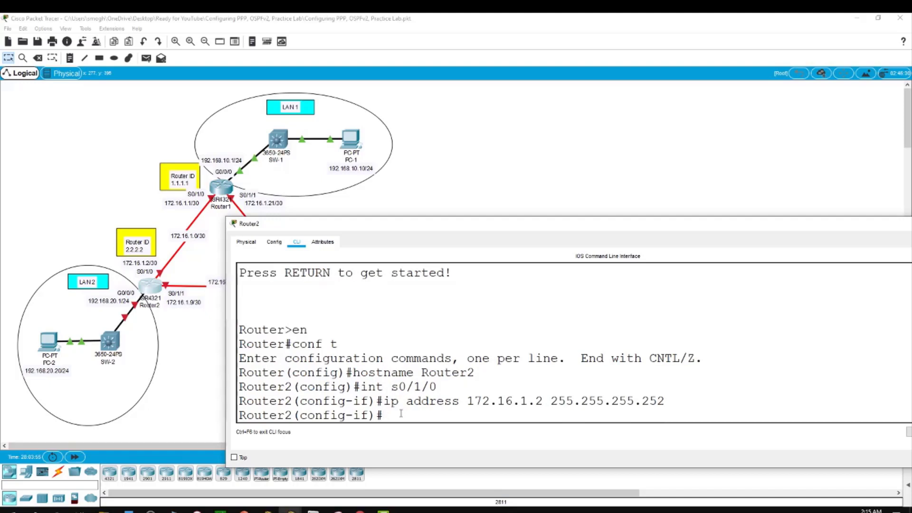
type("no shut")
key("Return")
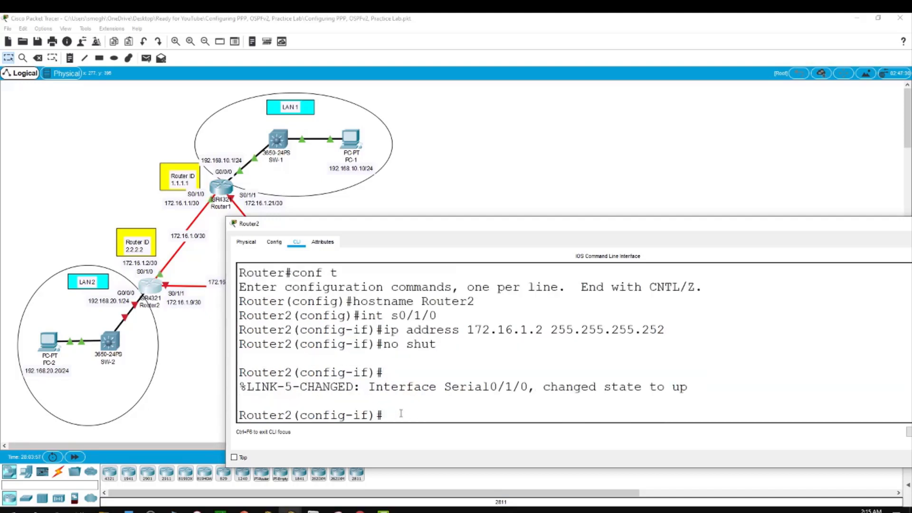
Assign 172.16.1.9 with mask 255.255.255.252 to Router2's interface s0/1/1 and enable it with no shut.
type("int s0/")
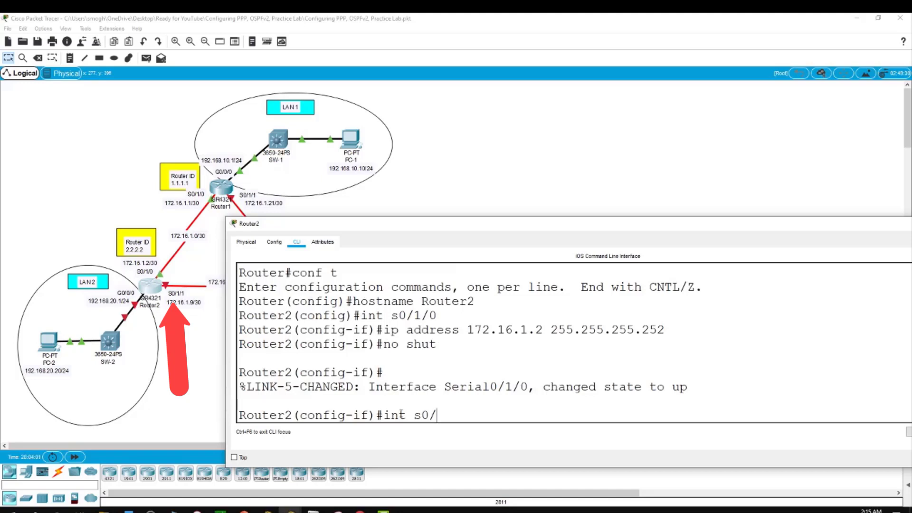
type("1/1")
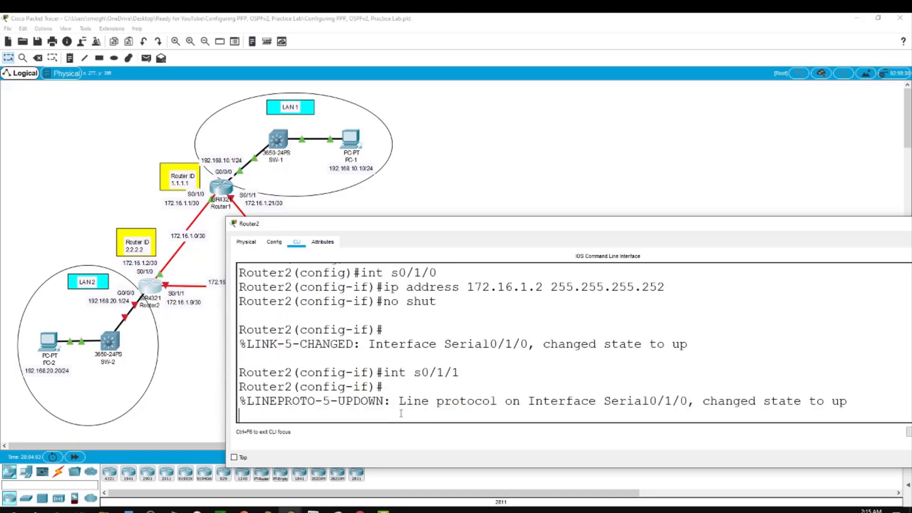
key("Return")
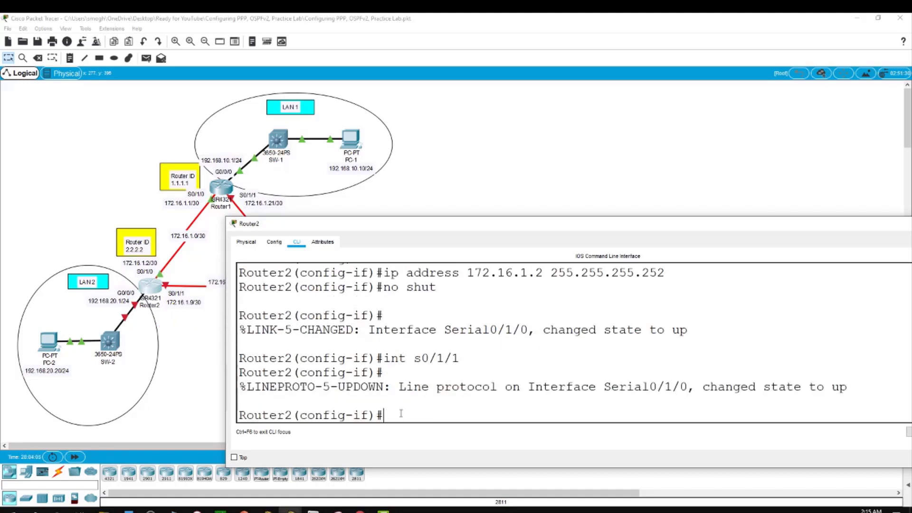
type("ip address 172.16")
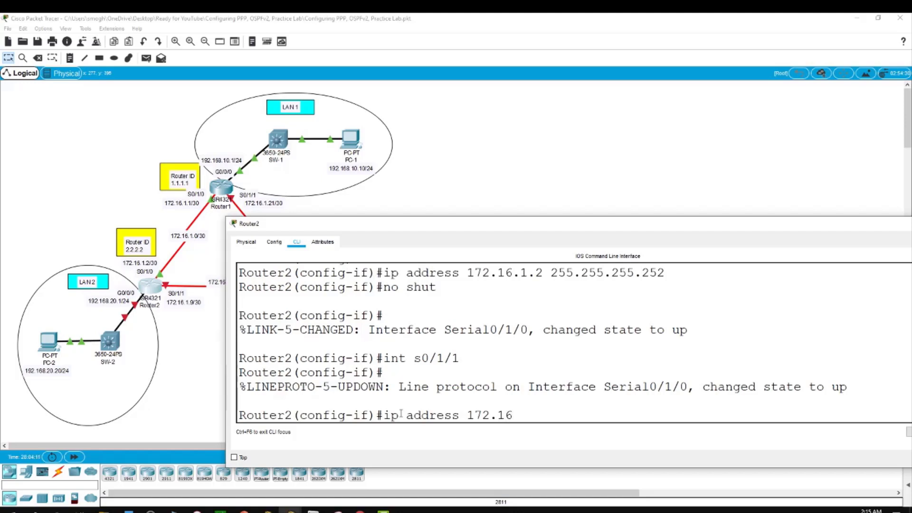
type(".1.9 255.255.")
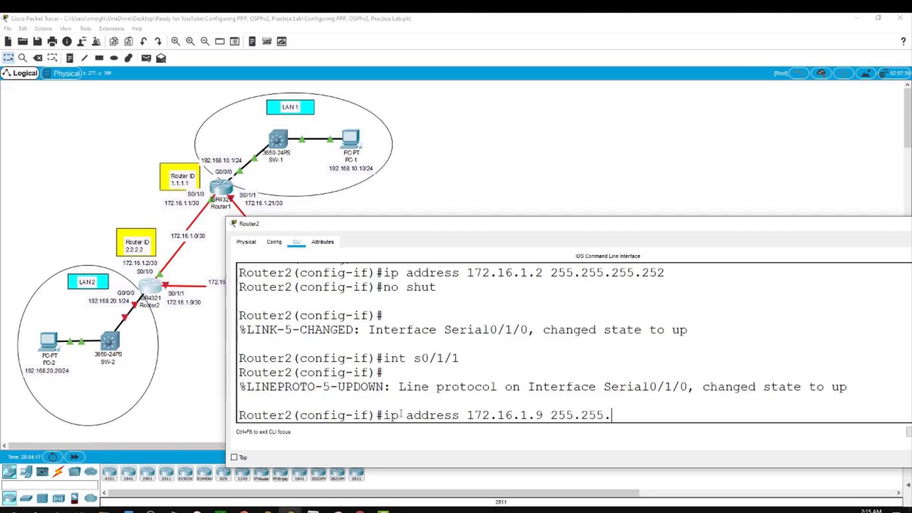
type("255.252")
key("Return")
type("no shut")
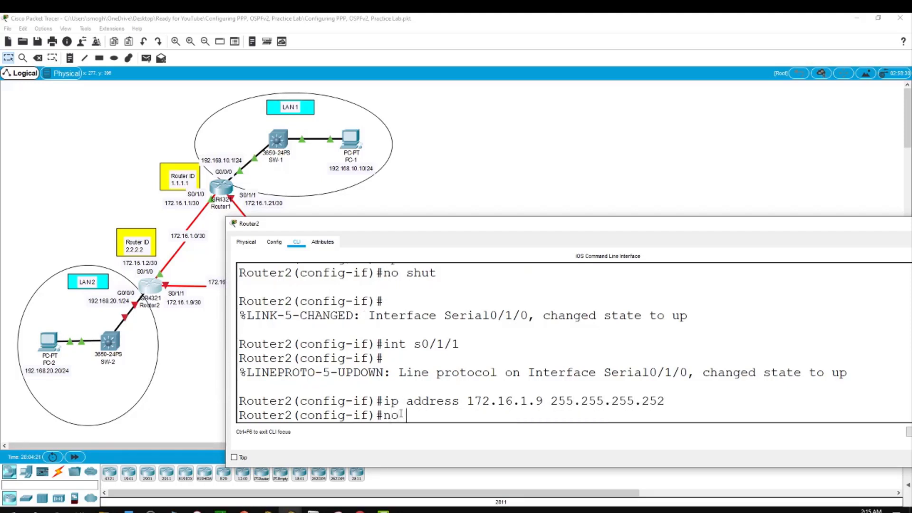
key("Return")
key("Return")
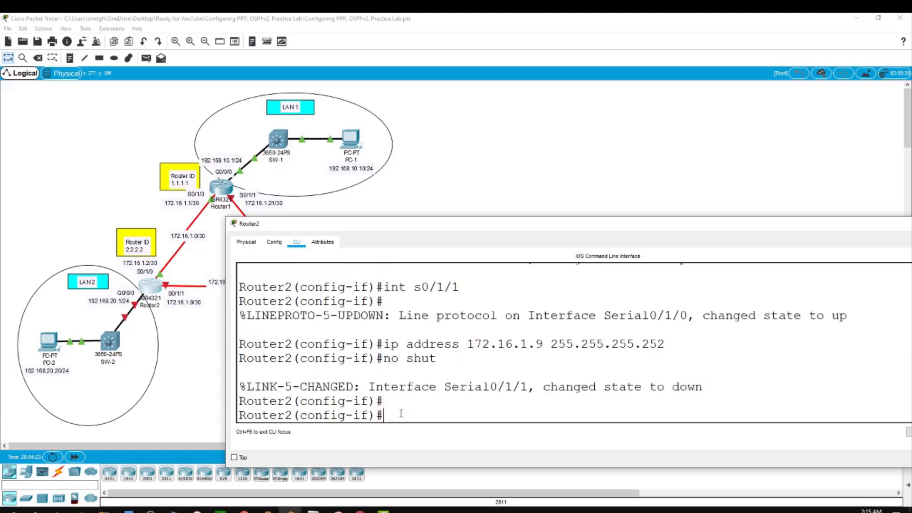
Assign 192.168.20.1 with mask 255.255.255.0 to Router2's interface g0/0/0 and enable it with no shut.
type("int g0/0")
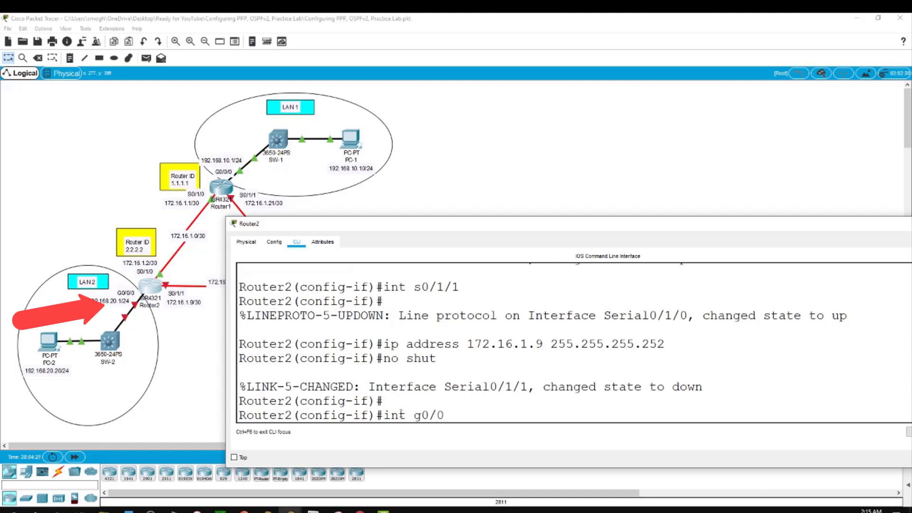
type("/0")
key("Return")
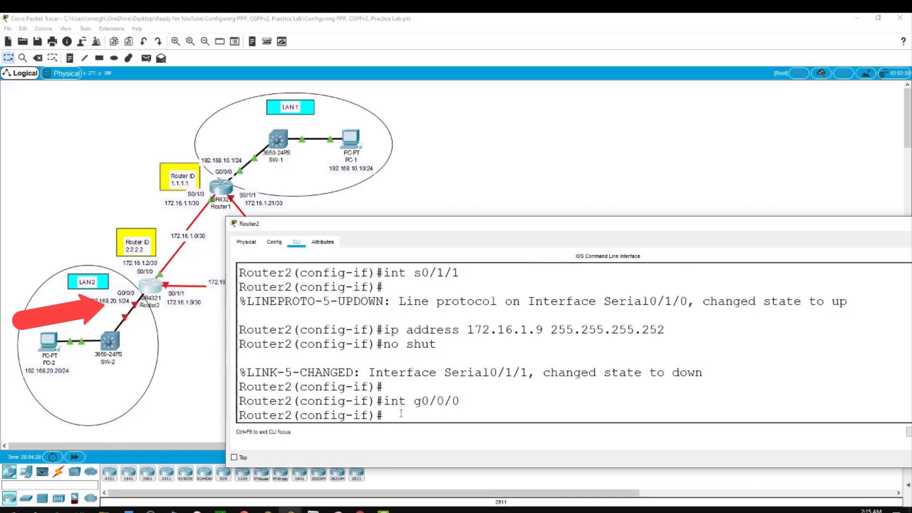
type("ip ad")
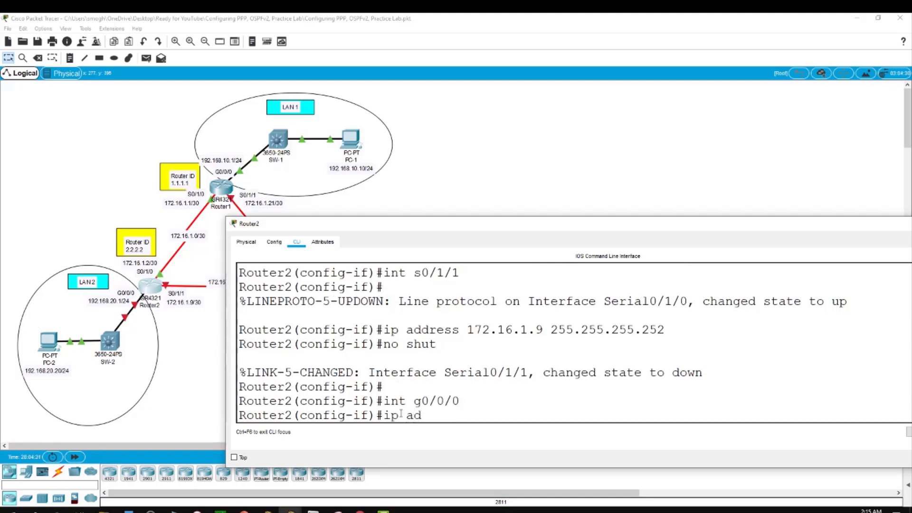
type("dress 192.1")
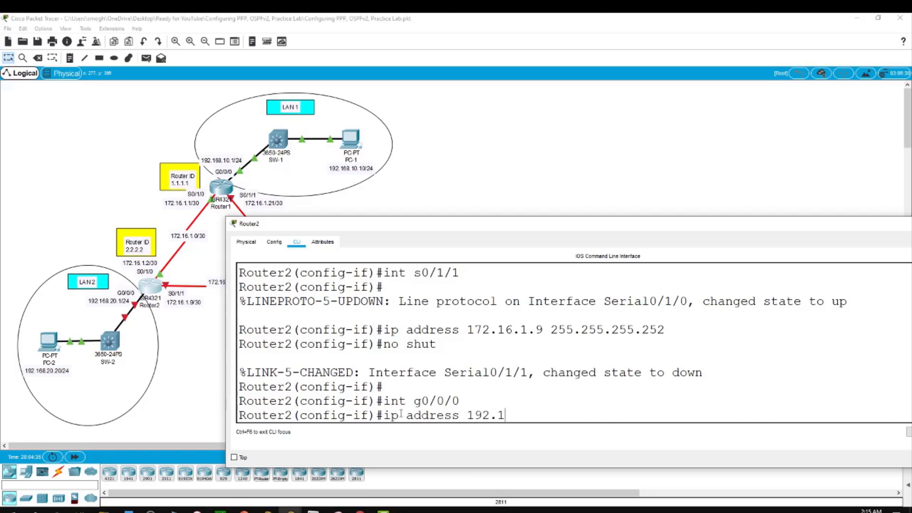
type("68.20.1 255.255.255.")
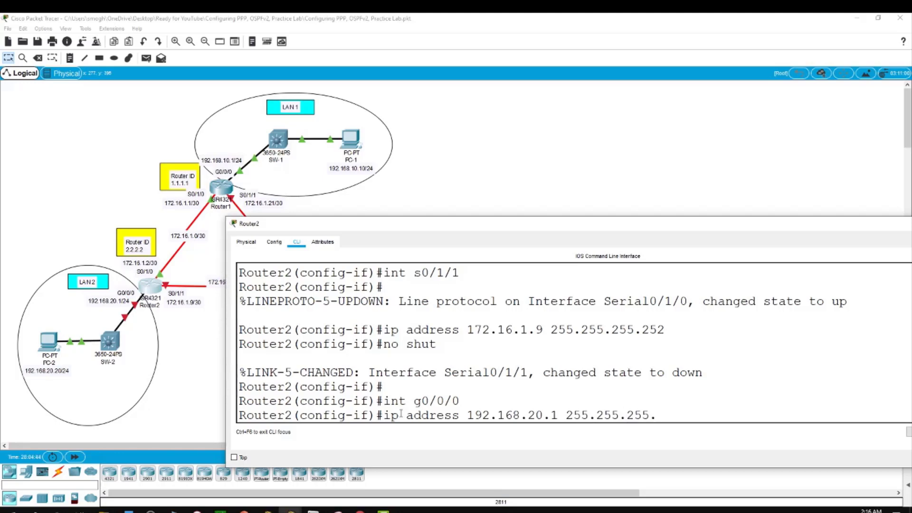
type("0")
key("Return")
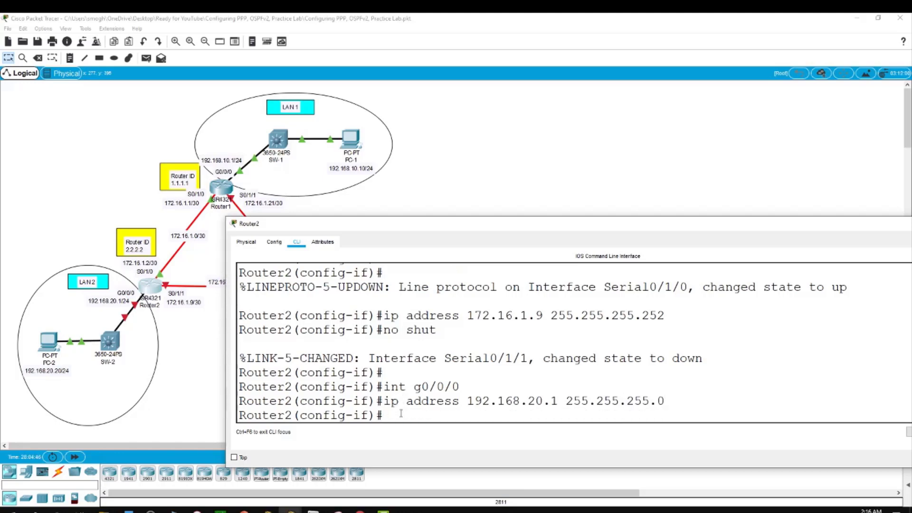
type("no shut")
key("Return")
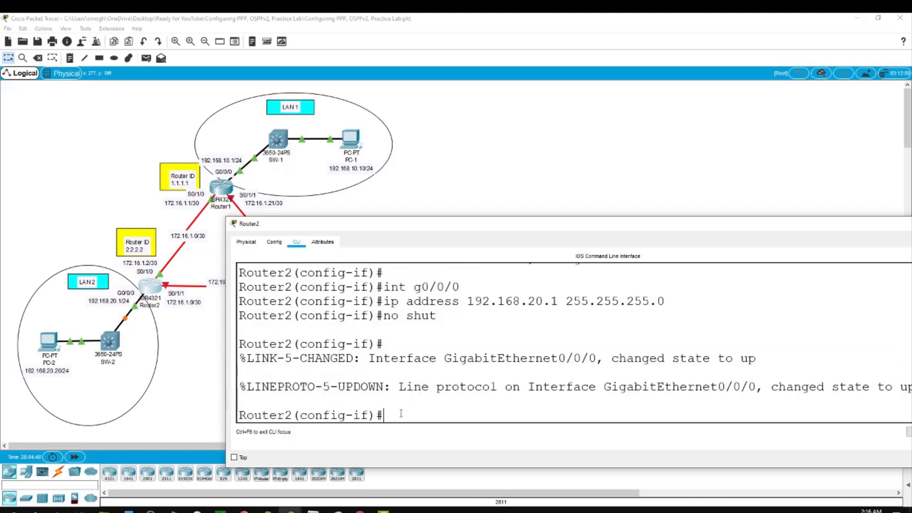
Open Router3's command line, move its window below the router's topology labels and enter privileged mode.
left_click(546, 145)
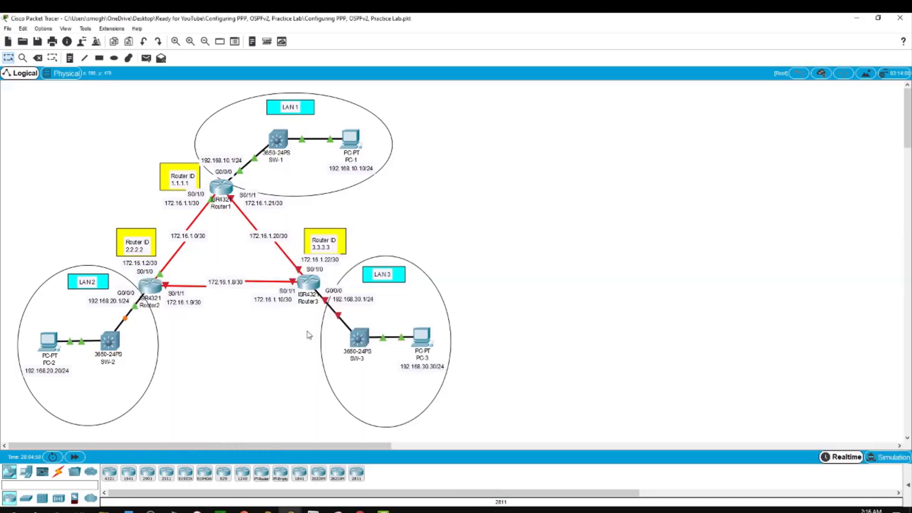
left_click(308, 281)
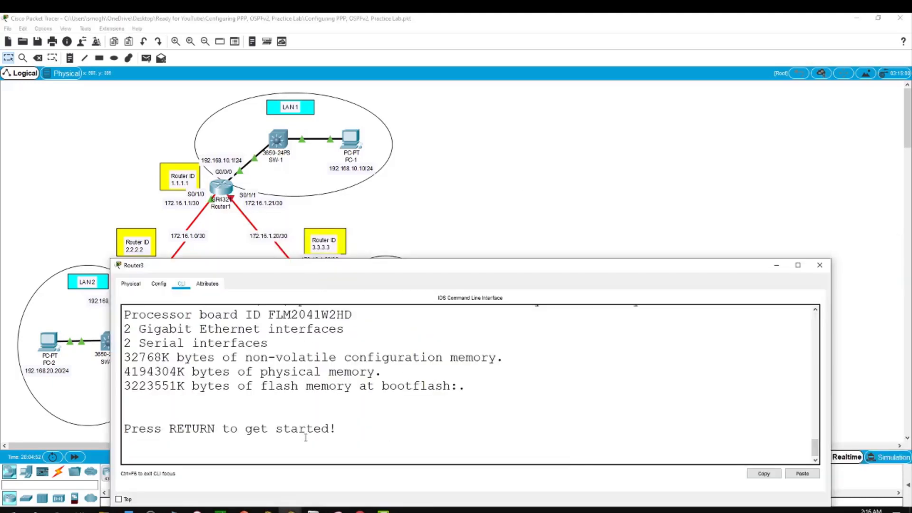
left_click_drag(405, 266, 372, 311)
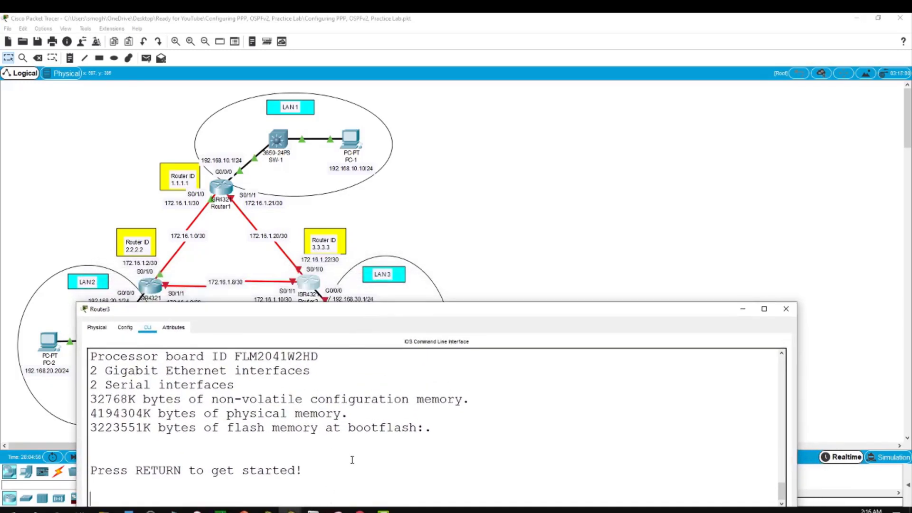
key("Return")
type("en")
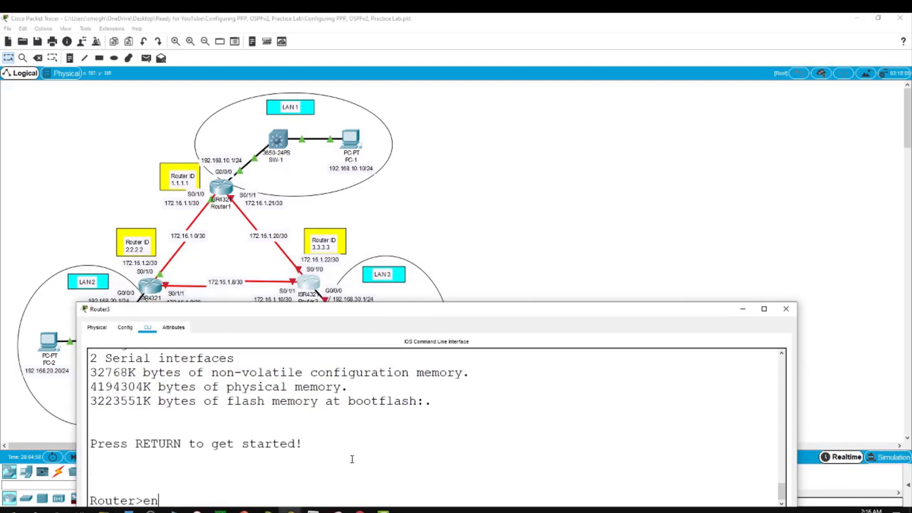
key("Return")
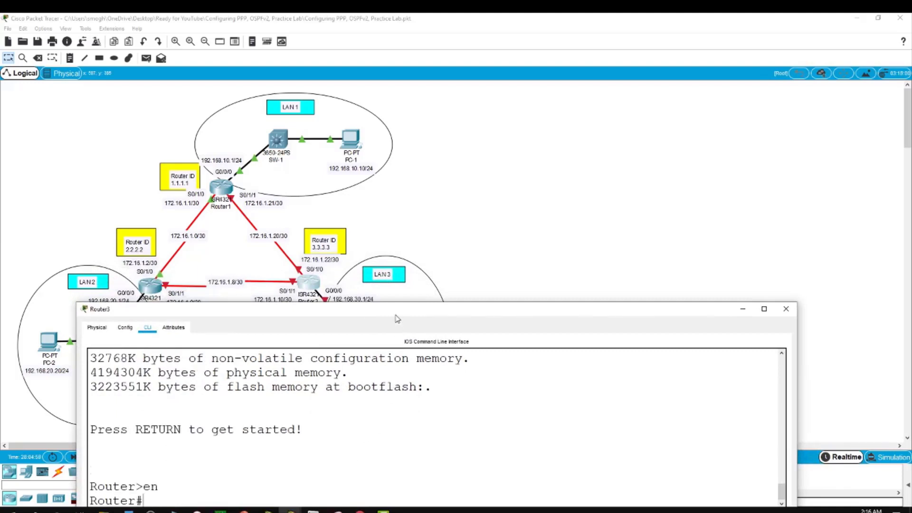
left_click_drag(395, 312, 398, 312)
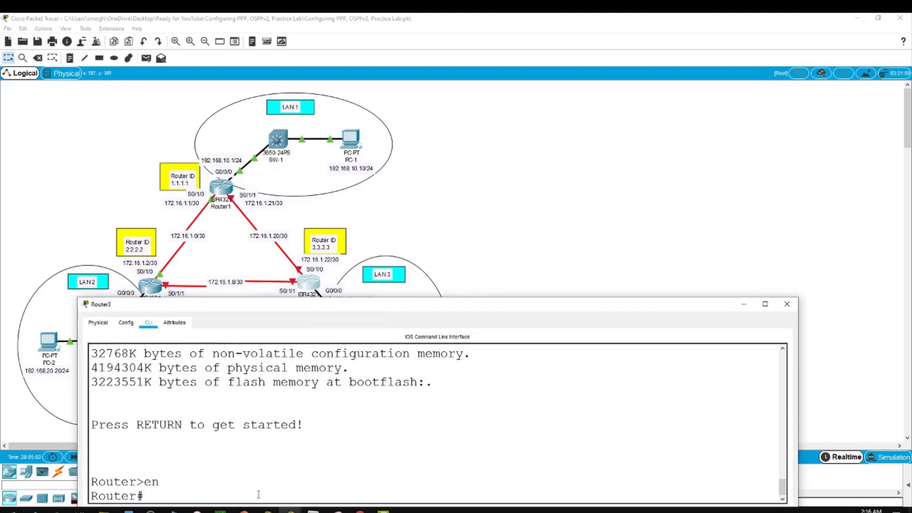
Enter global configuration mode on Router3 and set the hostname to Router3.
type("conf t")
key("Return")
type("h")
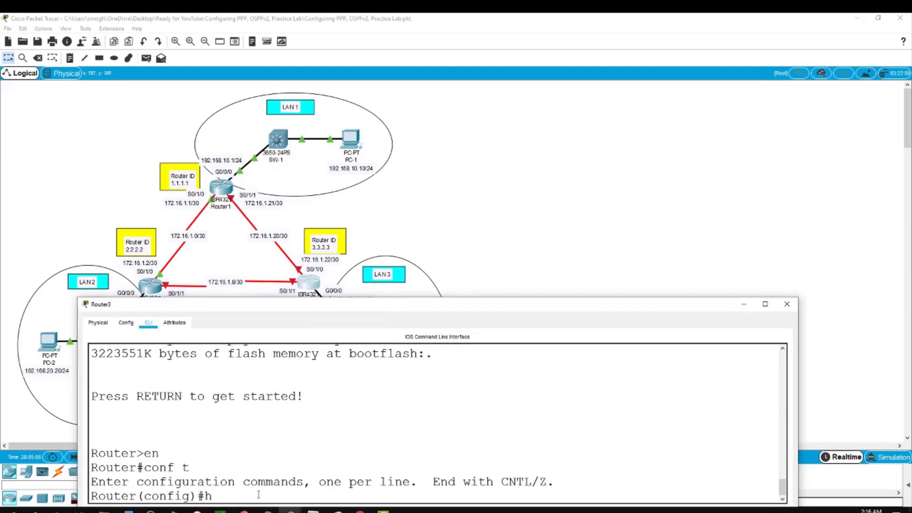
type("ostname Router3")
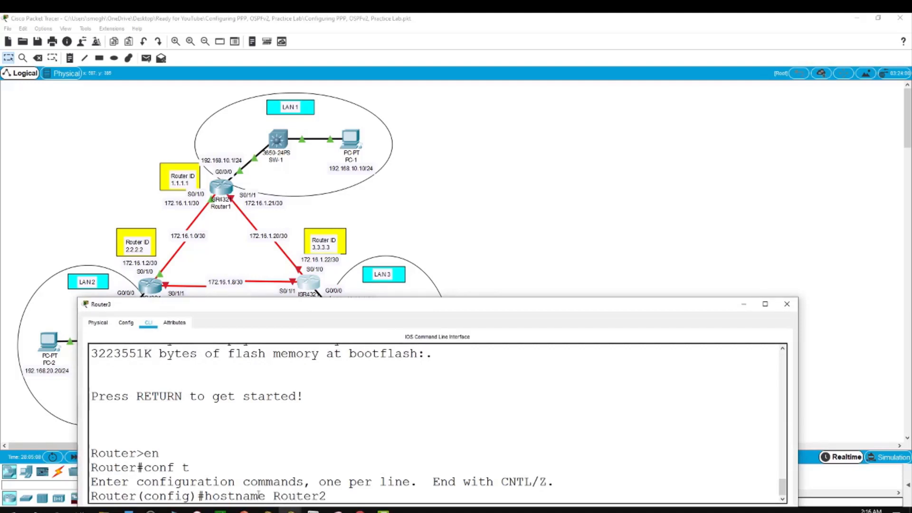
key("Return")
Assign 172.16.1.10 with mask 255.255.255.252 to Router3's interface s0/1/1 and enable it with no shut.
type("i")
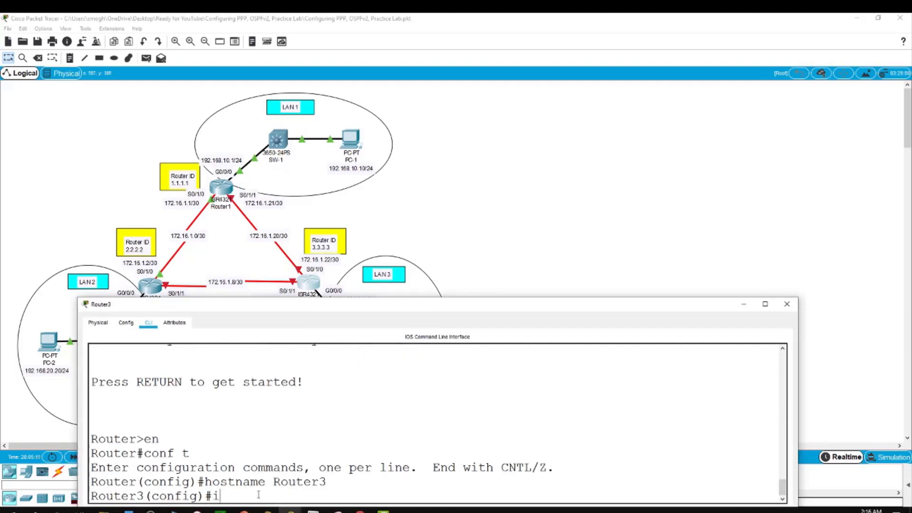
type("nt s0/1/1")
key("Return")
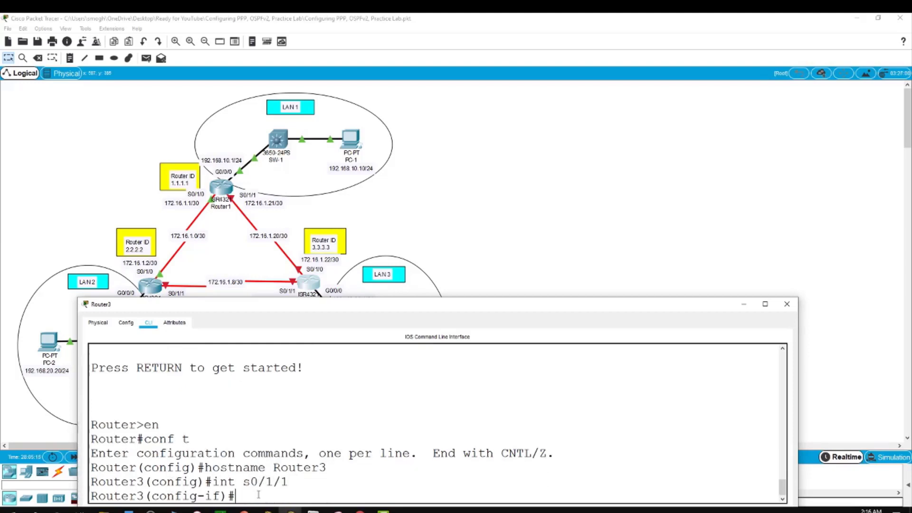
type("ip address")
mouse_move(425, 309)
left_mouse_down()
mouse_move(420, 323)
mouse_move(431, 302)
left_mouse_up()
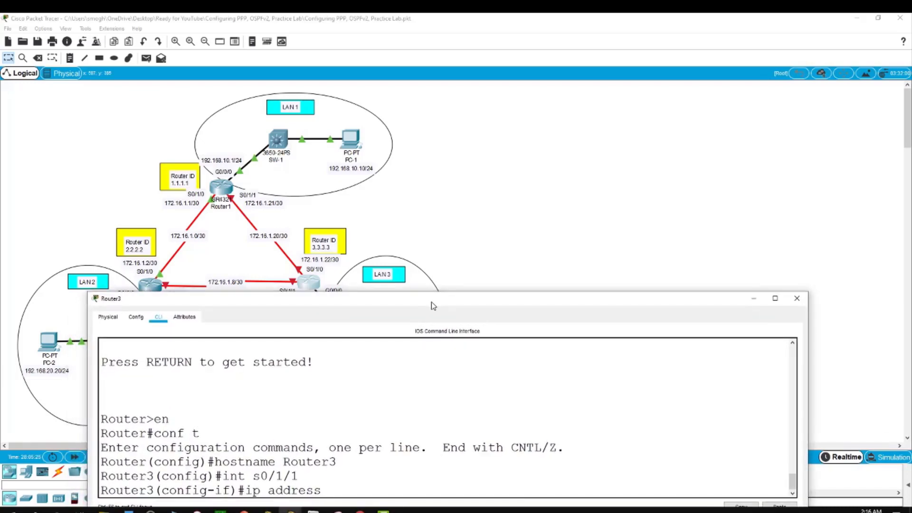
type("172.16.1.10 255")
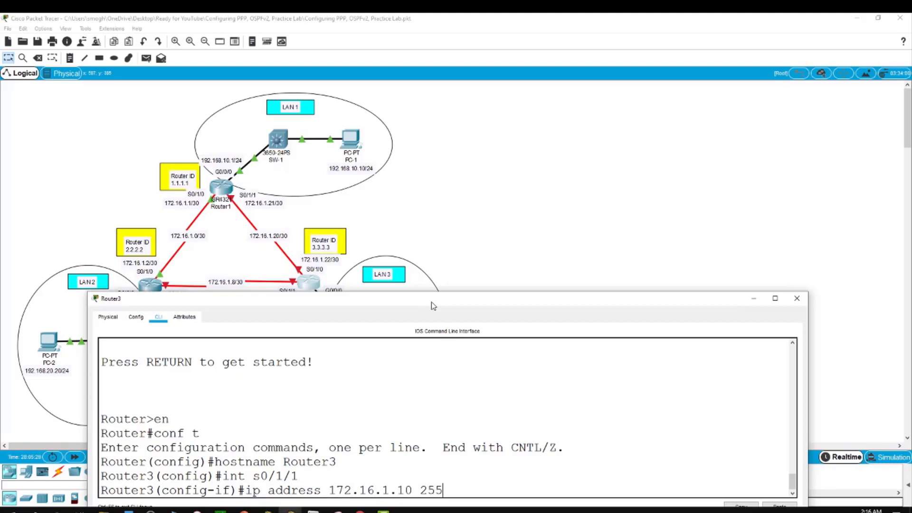
type(".255.255.252")
key("Return")
type("no shut")
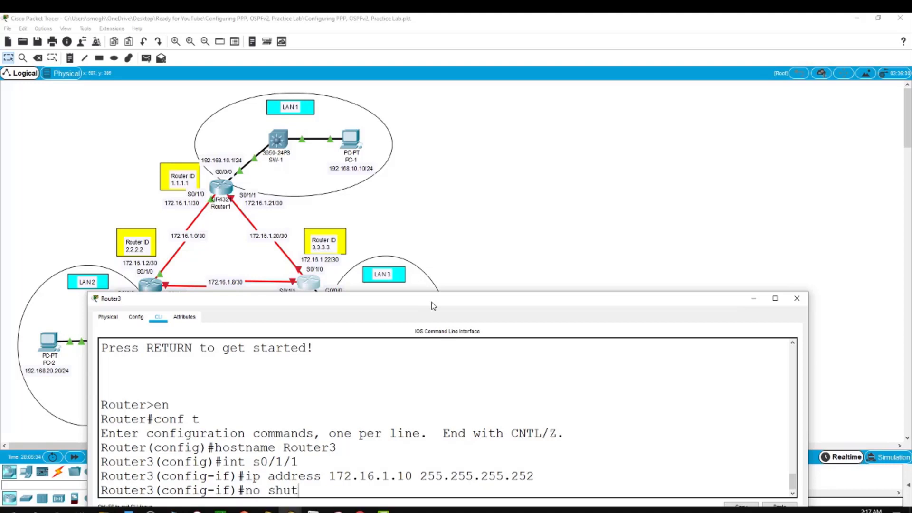
key("Return")
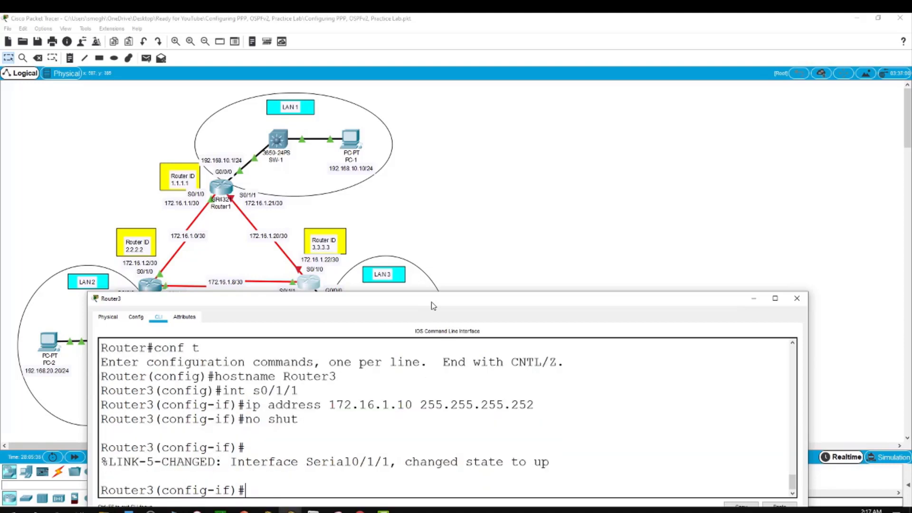
Assign 172.16.1.22 with mask 255.255.255.252 to Router3's interface s0/1/0 and enable it with no shut.
type("int s0/1/0")
key("Return")
type("ip address")
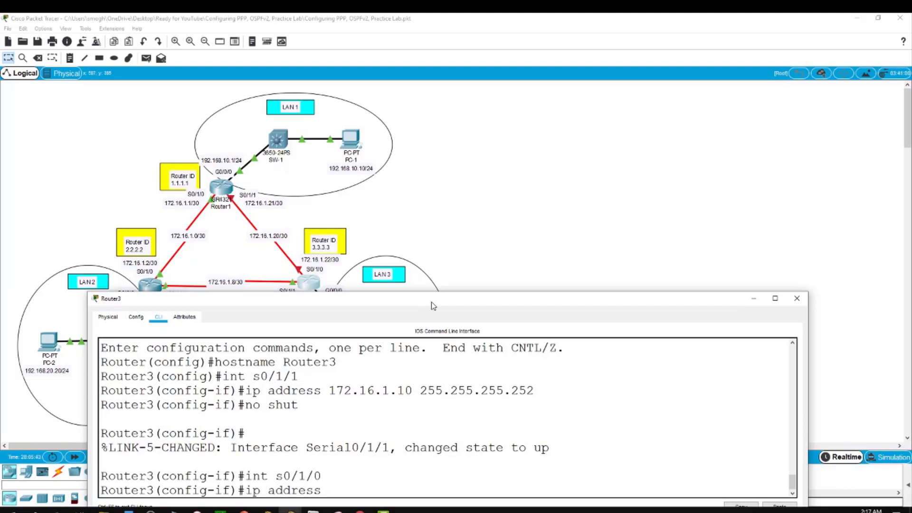
type(" 172.16.")
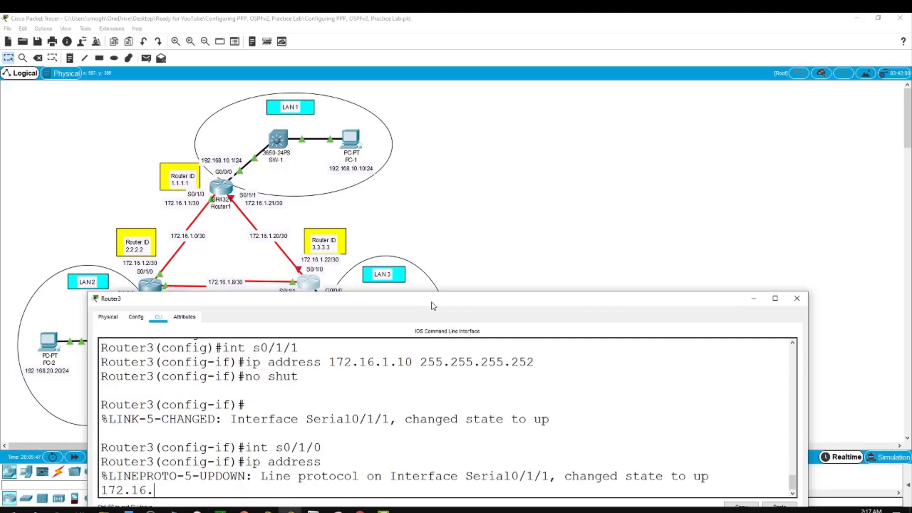
type("1.22 255.255")
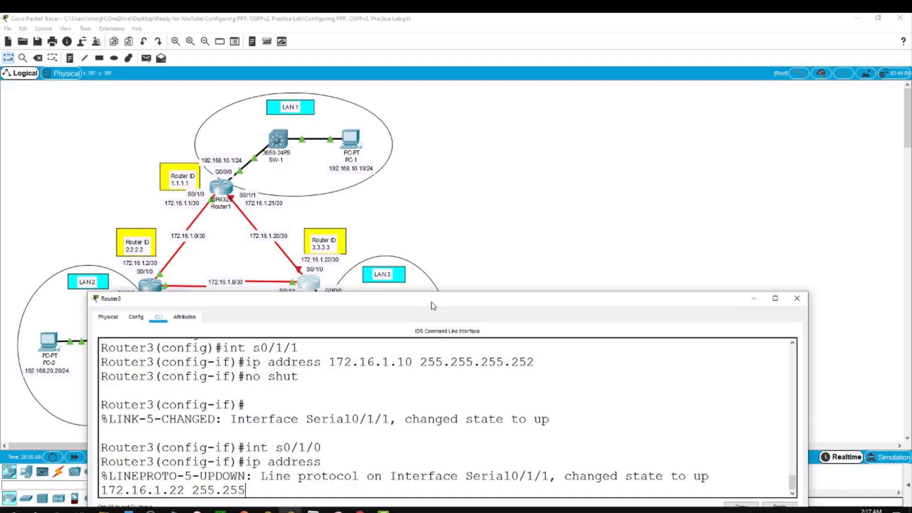
type(".255.252")
key("Return")
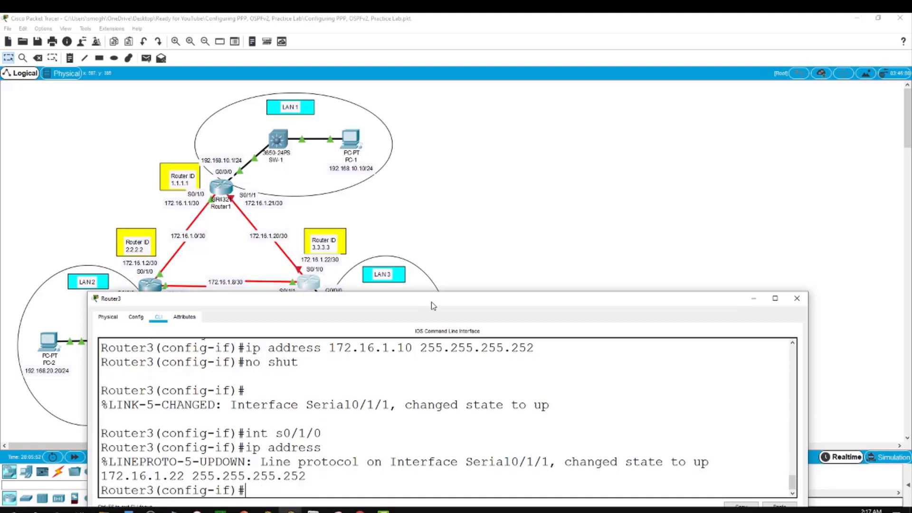
type("no shut")
key("Return")
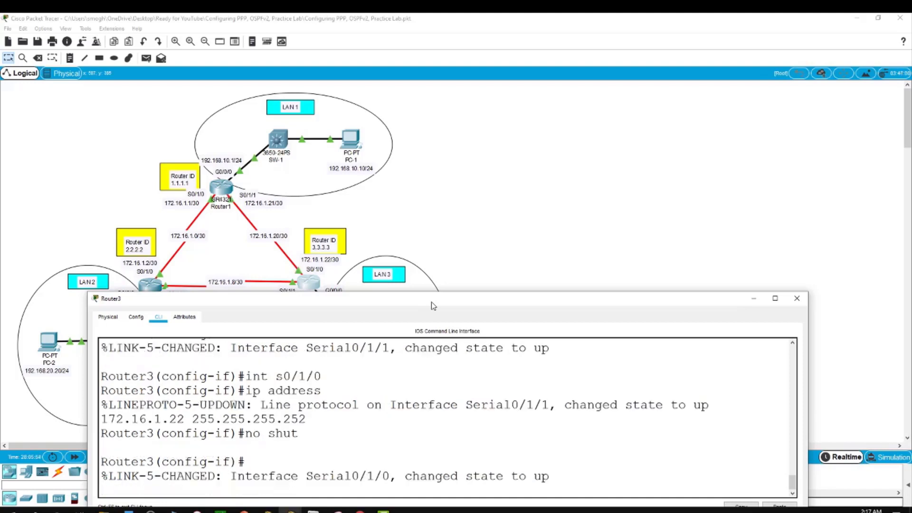
Assign 192.168.30.1 with mask 255.255.255.0 to Router3's interface g0/0/0, enable it with no shut and return to the topology.
type("int g")
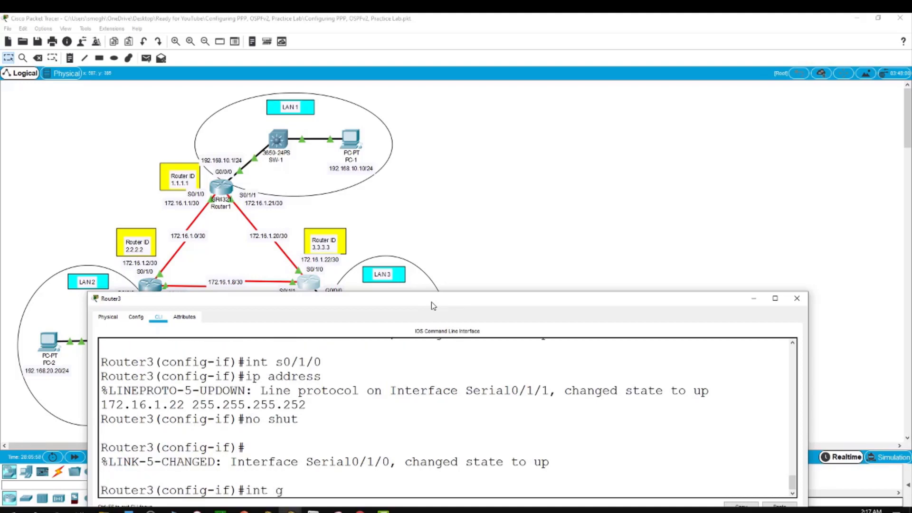
type("0/0/0")
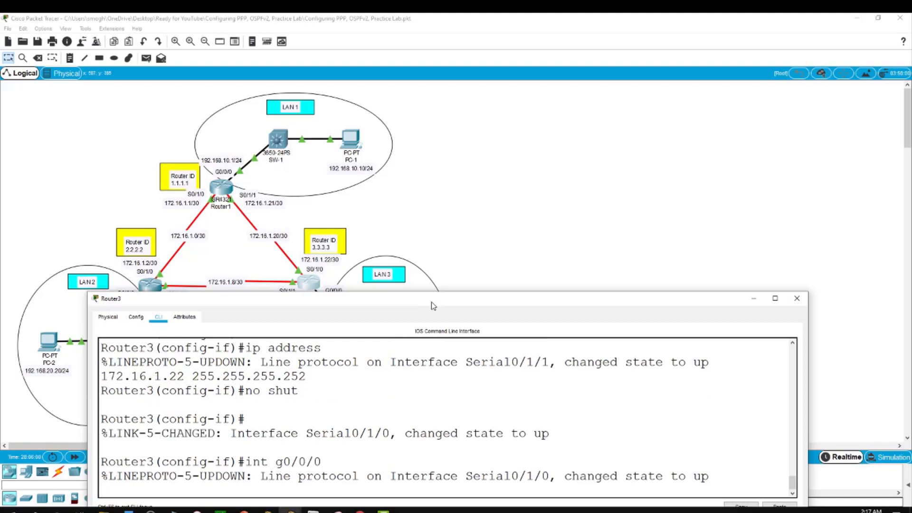
key("Return")
type("ip add")
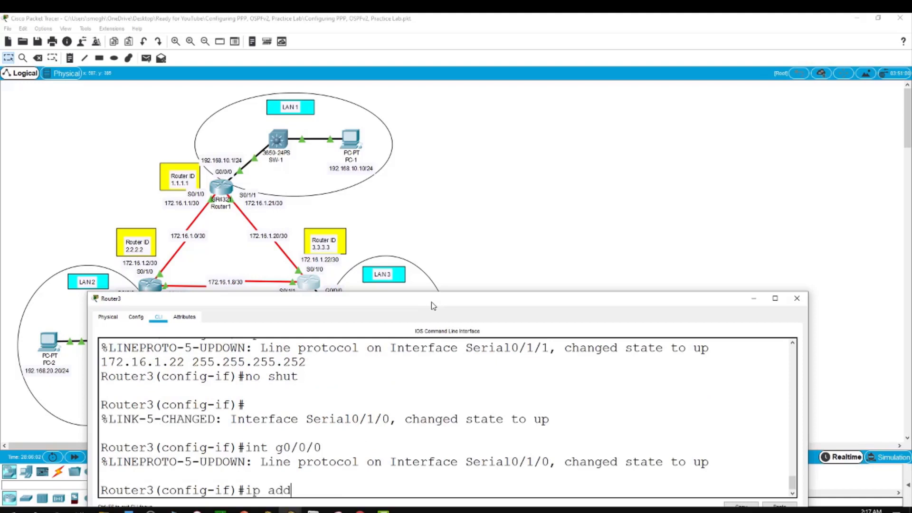
type("ress 192.168")
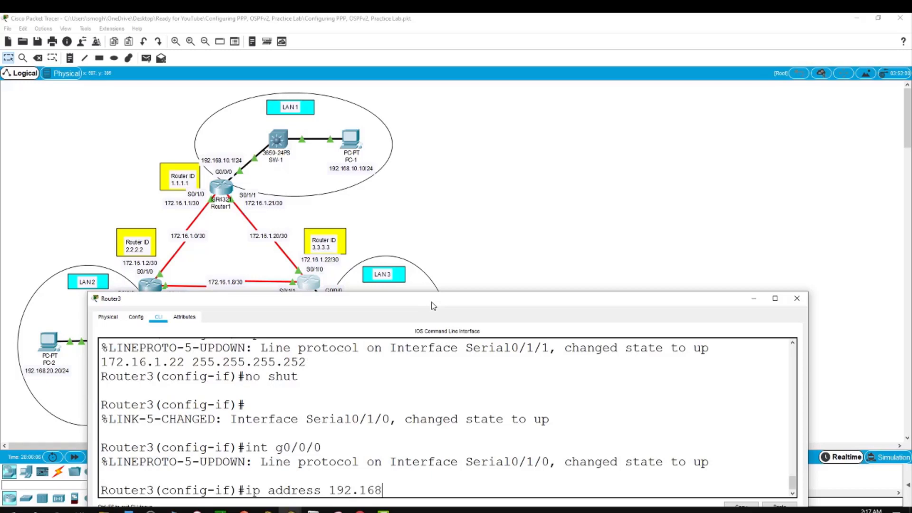
type(".")
left_click_drag(433, 305, 446, 264)
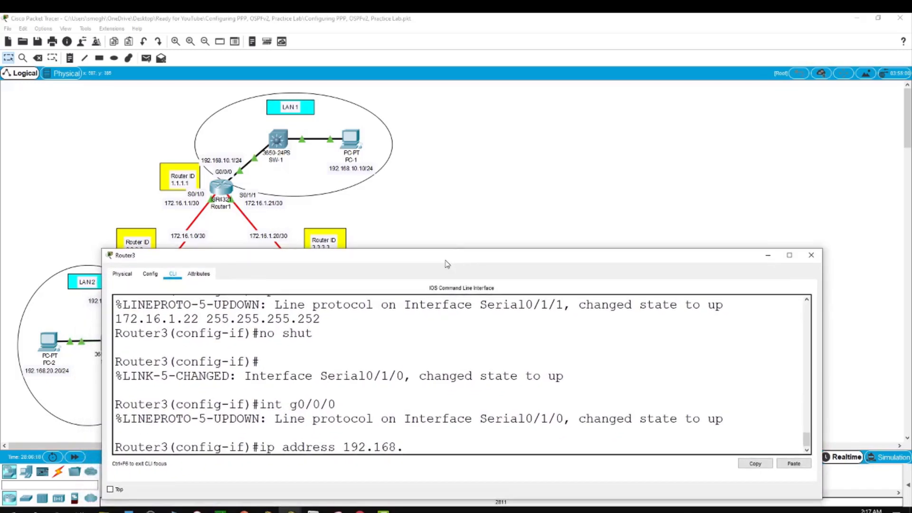
type("30.1 255.255.2")
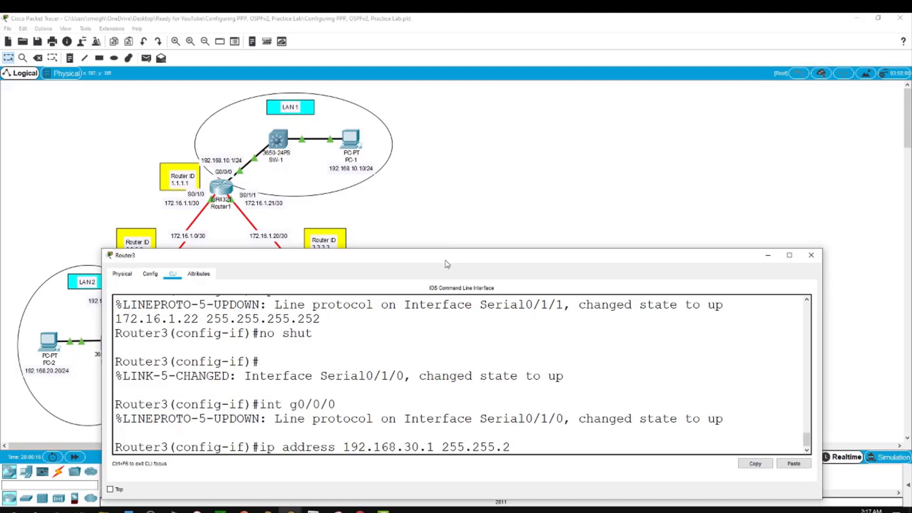
type("55.0")
key("Return")
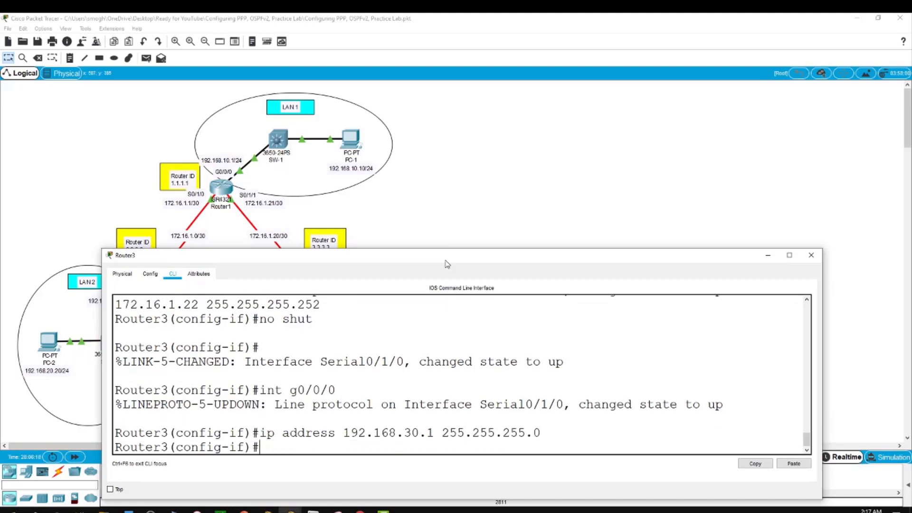
type("no shut")
key("Return")
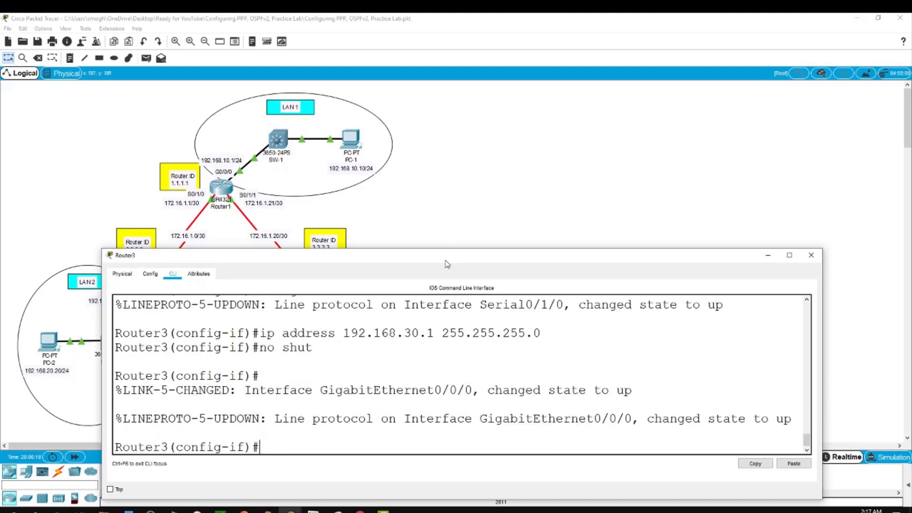
left_click(458, 206)
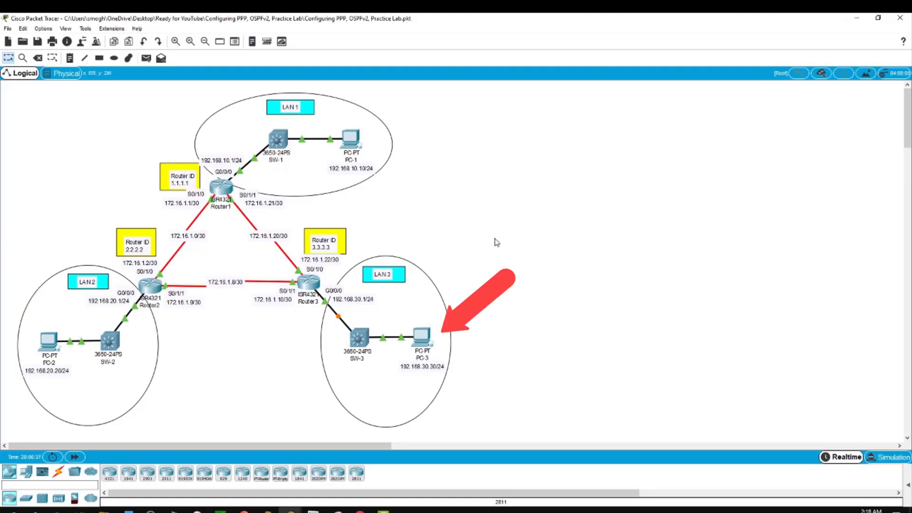
Check the static IP address, subnet mask and default gateway in the IP configuration of PC-1 and PC-2.
left_click(357, 139)
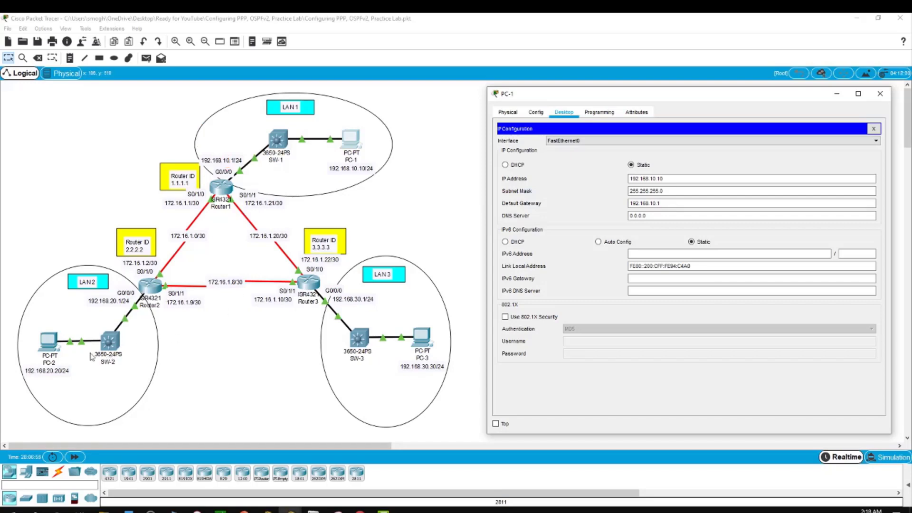
left_click(50, 341)
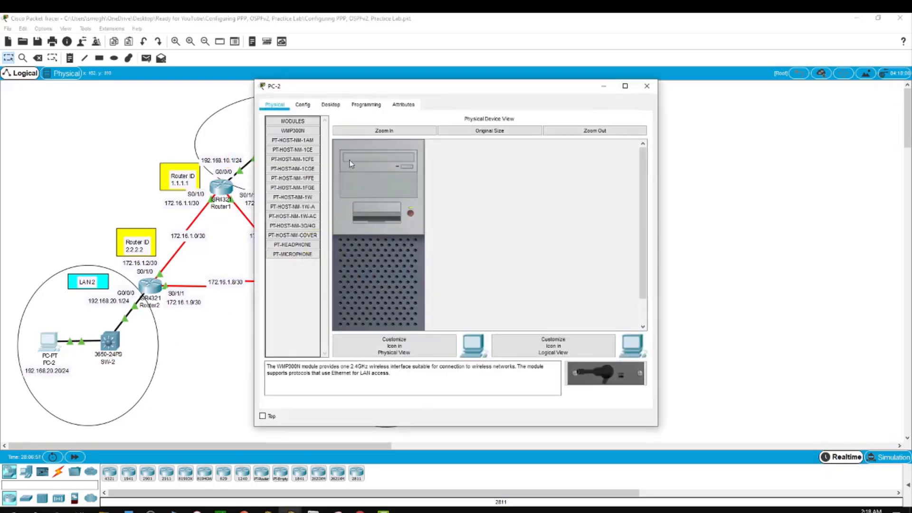
left_click(331, 106)
left_click(319, 129)
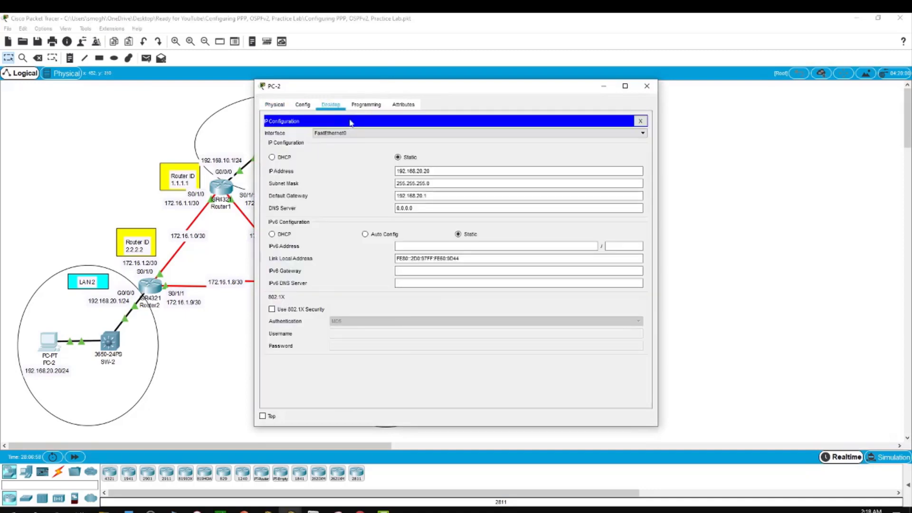
mouse_move(361, 93)
left_mouse_down()
mouse_move(446, 97)
mouse_move(566, 85)
left_mouse_up()
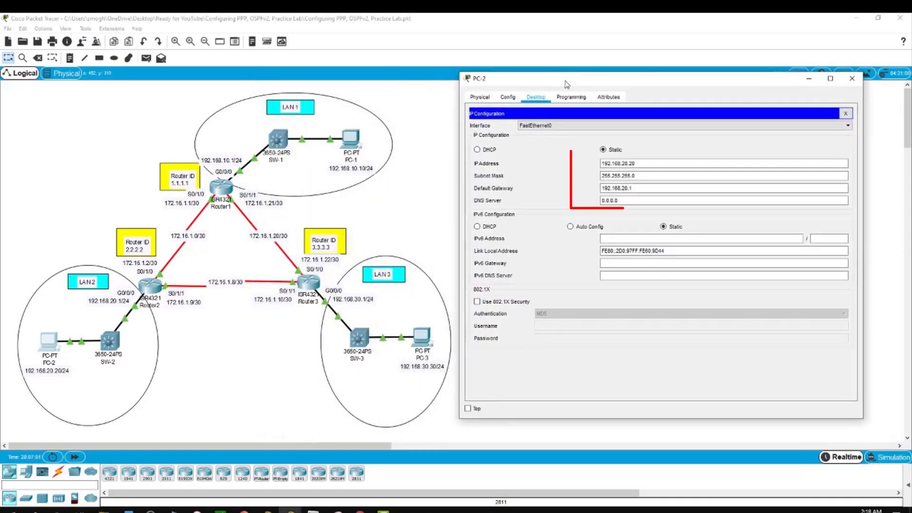
left_click(430, 194)
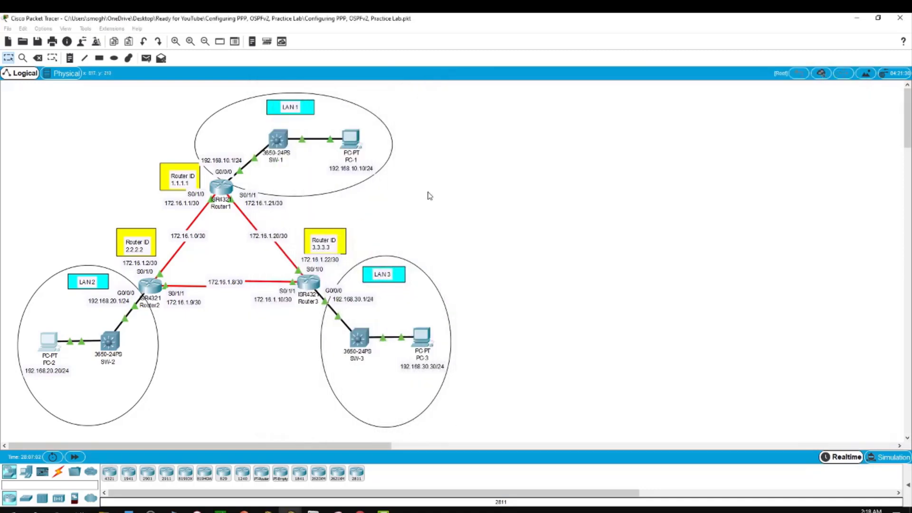
Check PC-3's static IP address, subnet mask and default gateway in its IP configuration.
left_click(427, 337)
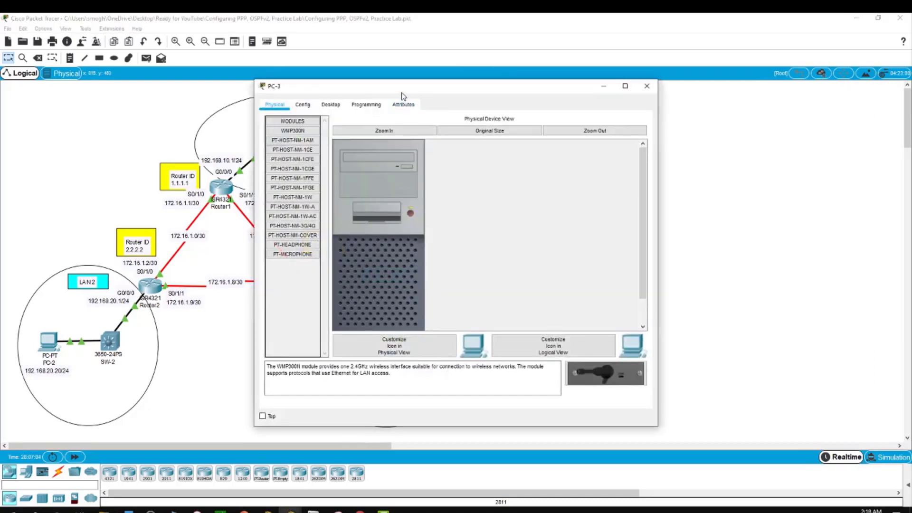
left_click_drag(401, 93, 627, 100)
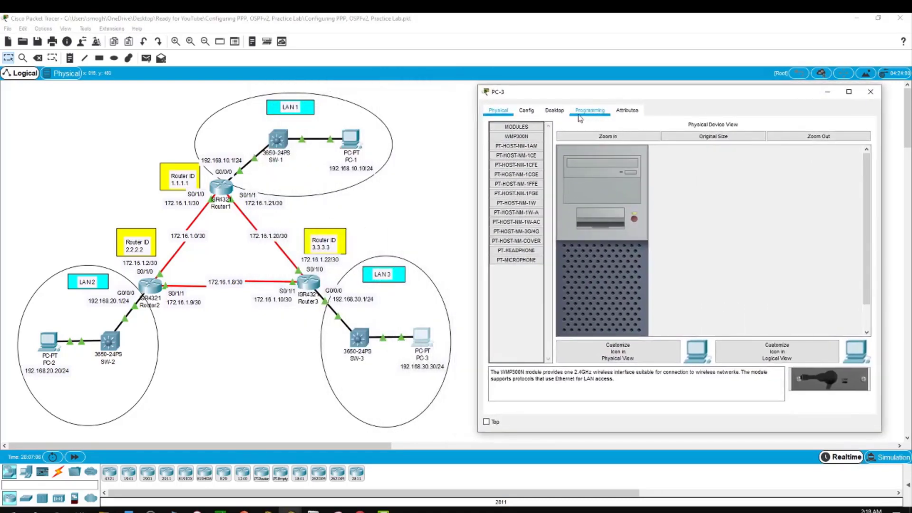
left_click(560, 111)
left_click(524, 151)
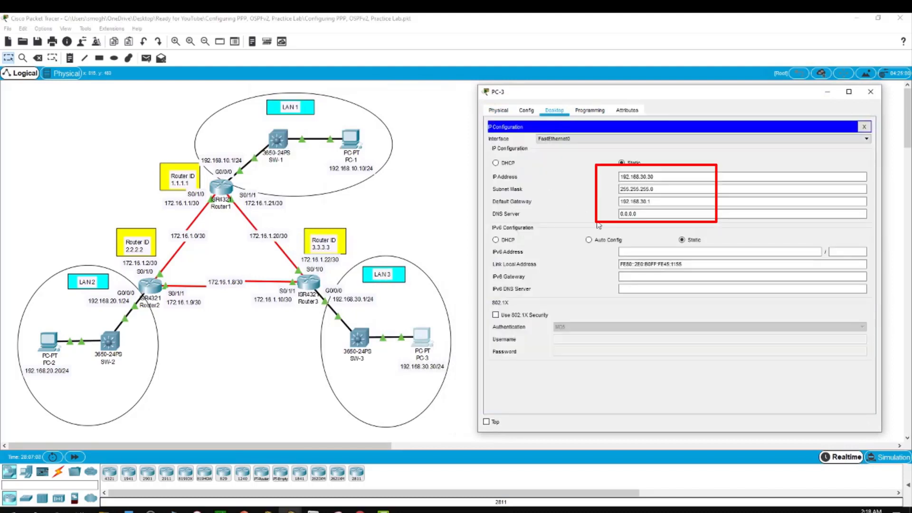
left_click(440, 198)
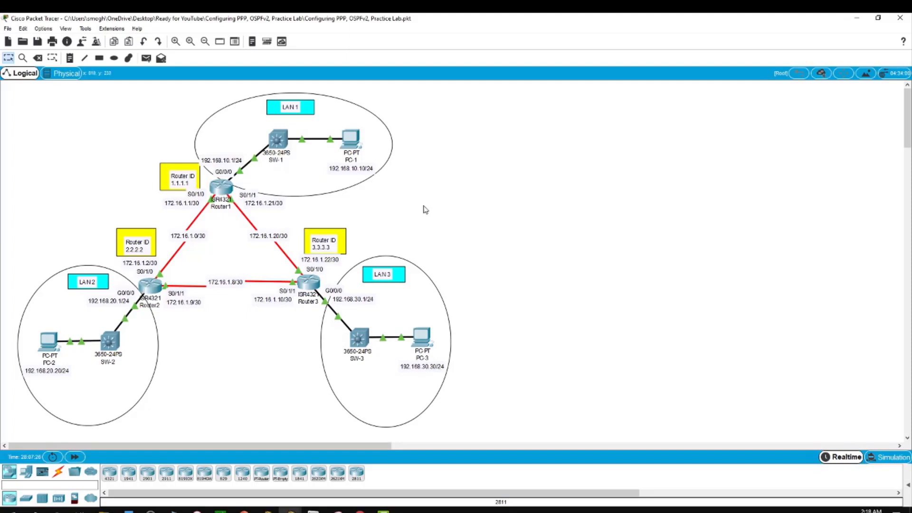
Return to Router1's command line, leave interface configuration mode and start OSPF process 100.
left_click(222, 186)
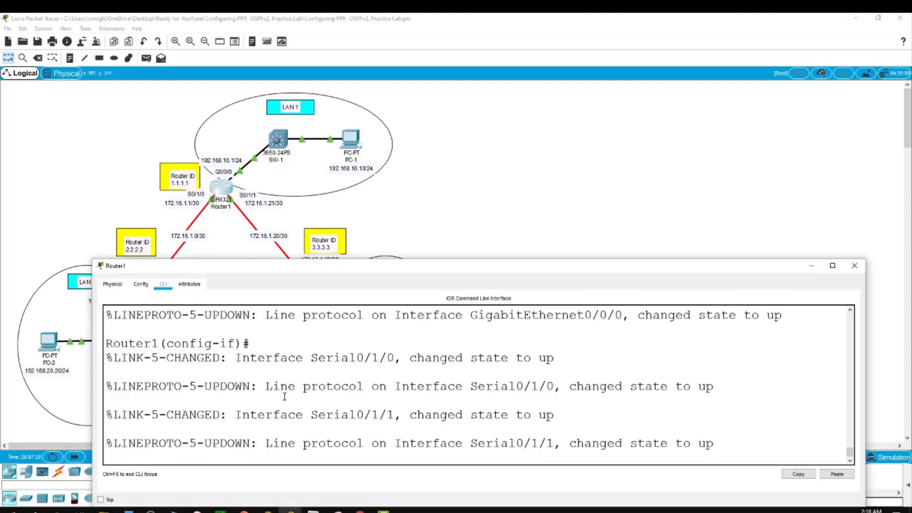
key("Return")
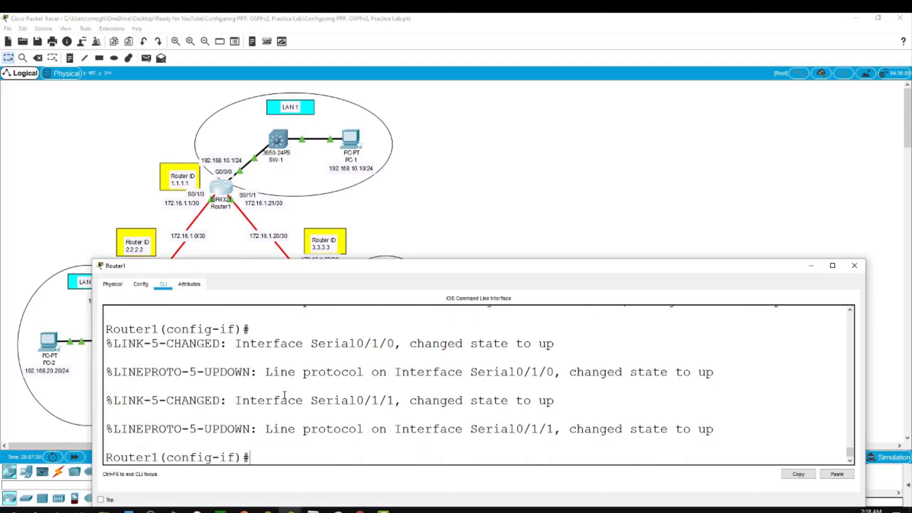
type("exit")
key("Return")
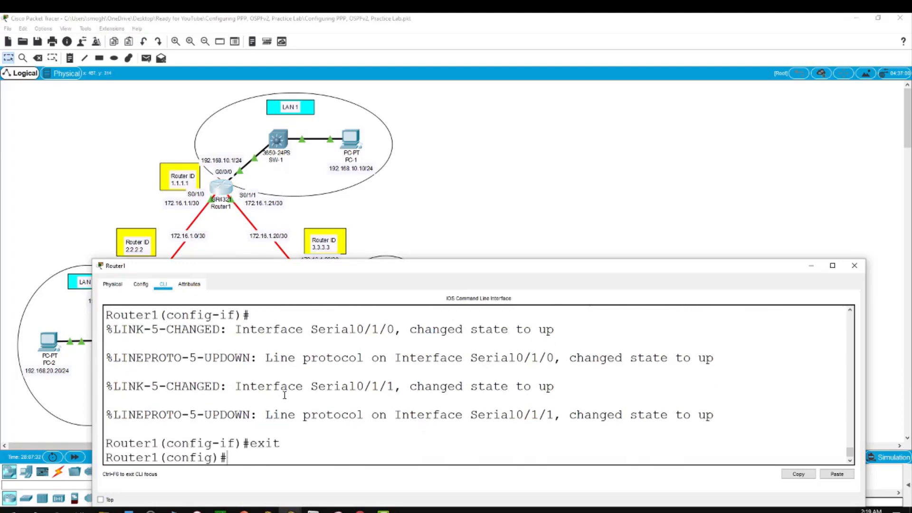
type("router ospf")
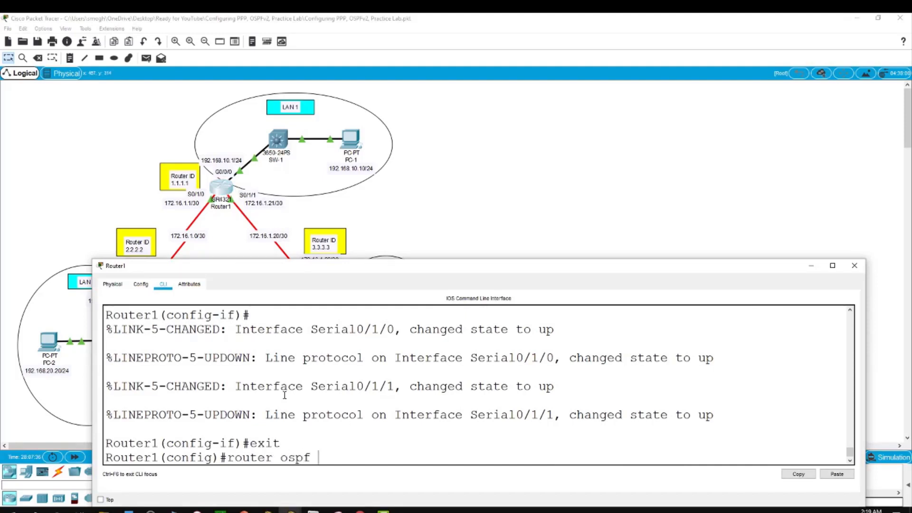
type(" 100")
key("Return")
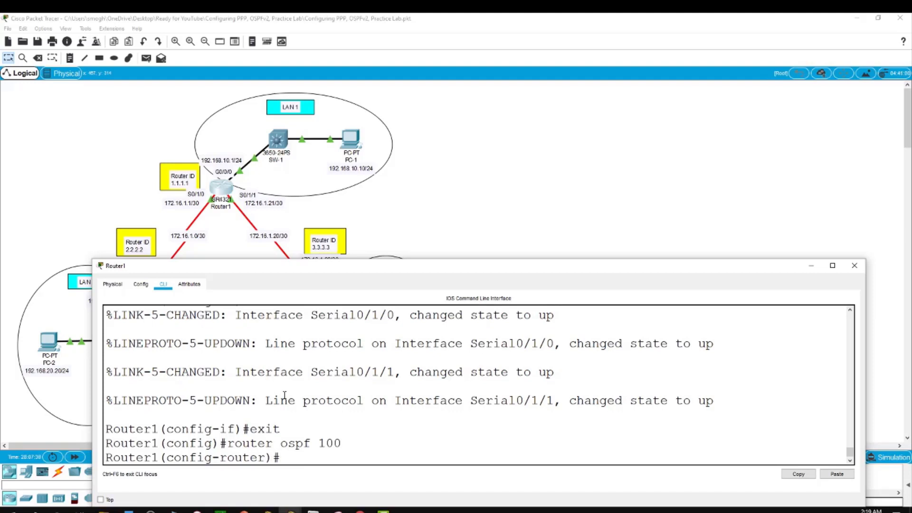
Set Router1's OSPF router ID to 1.1.1.1 and return to the topology.
type("ro")
key("Tab")
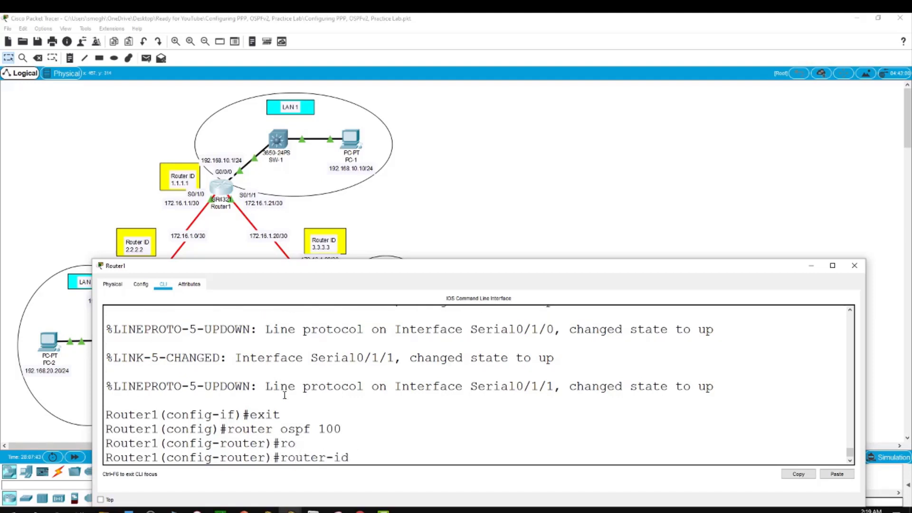
type("1.1.1.1")
key("Return")
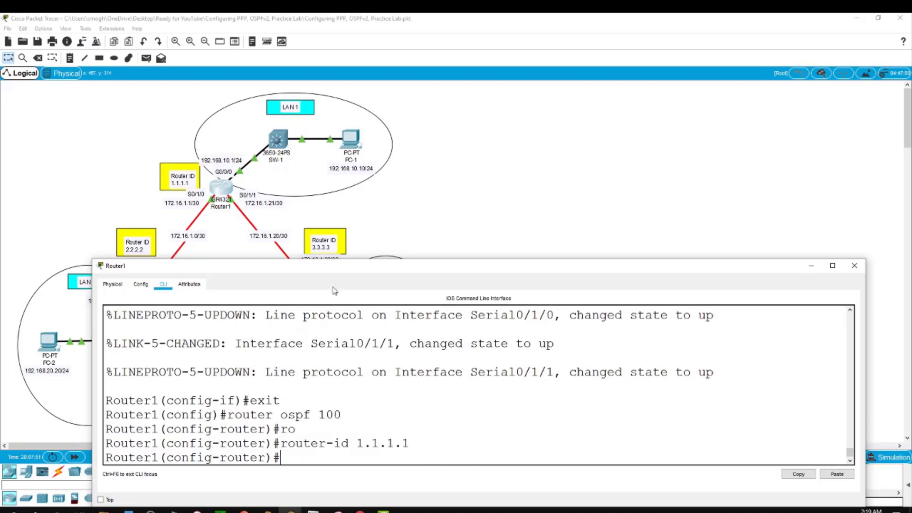
left_click(445, 203)
Bring up Router2's command line, leave interface configuration mode and start OSPF process 100.
left_click(146, 287)
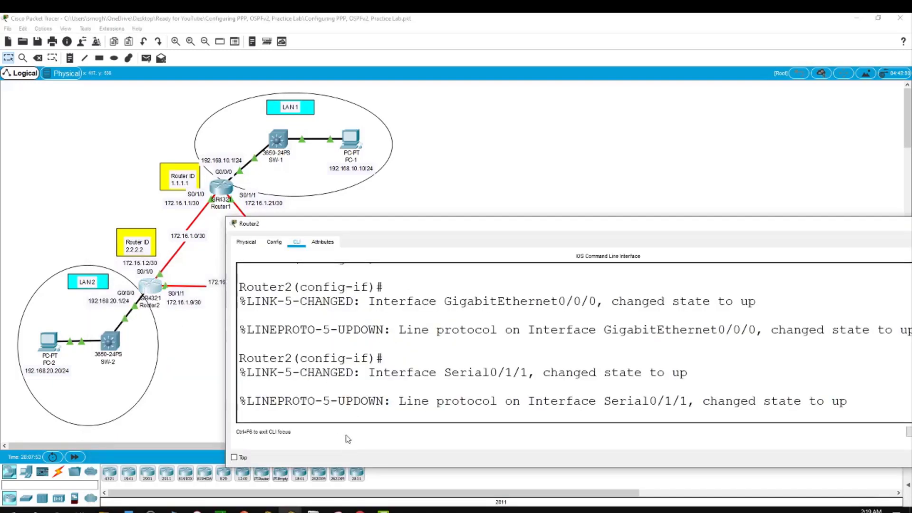
key("Return")
type("exit")
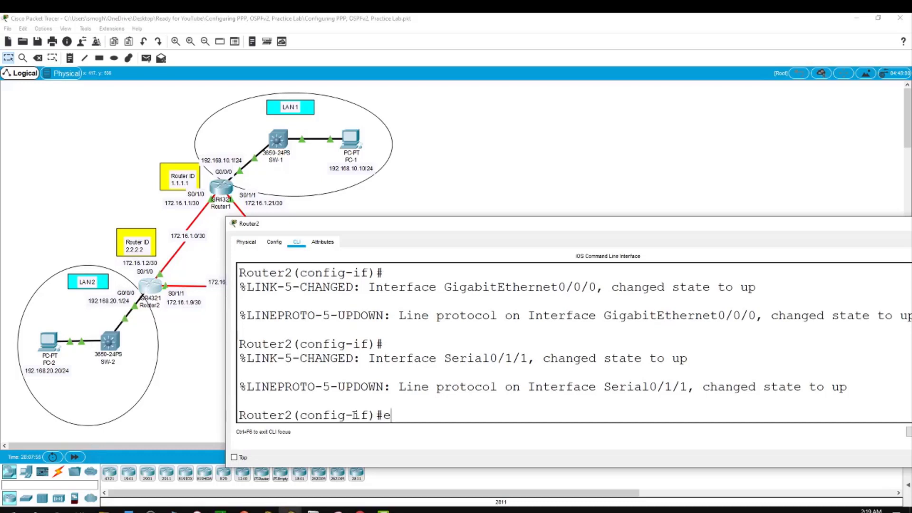
key("Return")
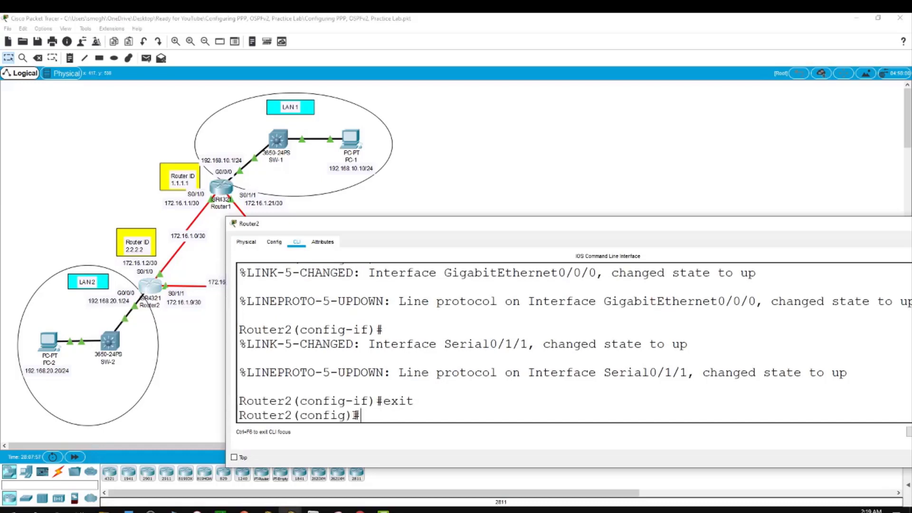
type("router ospf")
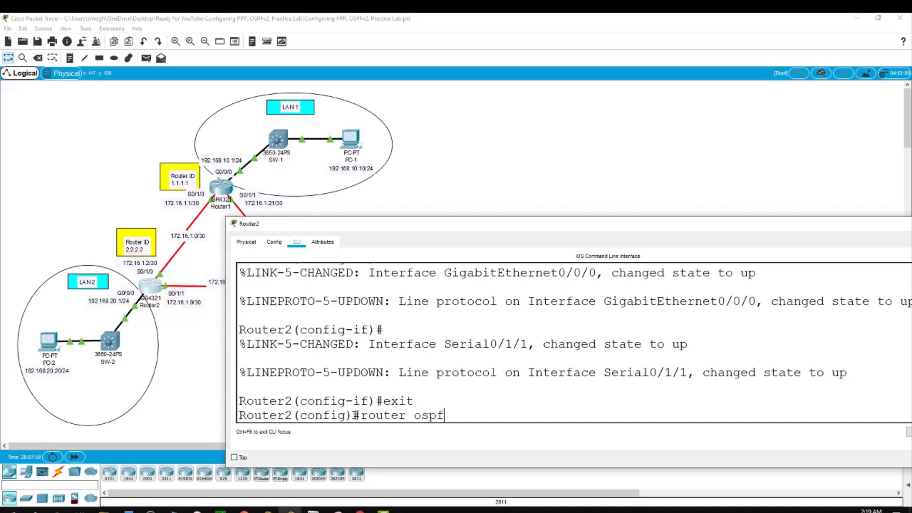
type(" 1000")
key("BackSpace")
key("Return")
Set Router2's OSPF router ID to 2.2.2.2 and return to the topology.
type("ro")
key("Tab")
type("uter-id")
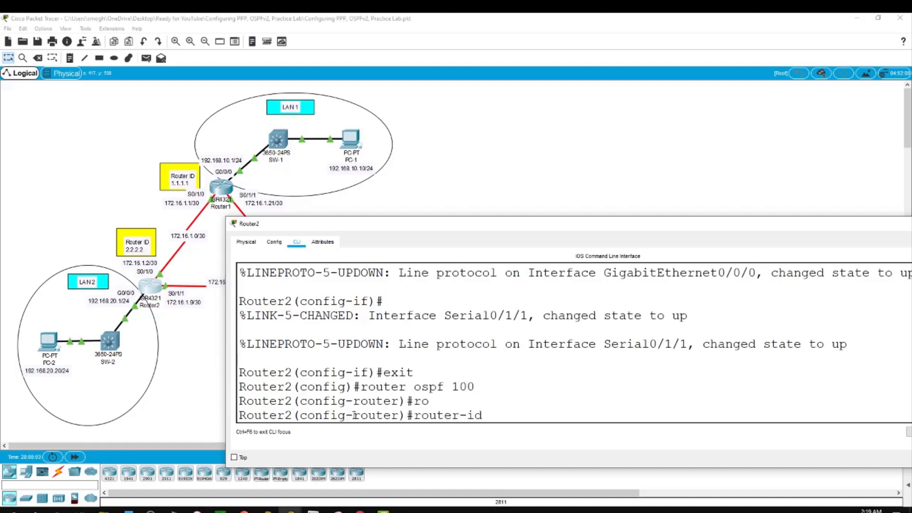
type(" 2.2.2.2")
key("Return")
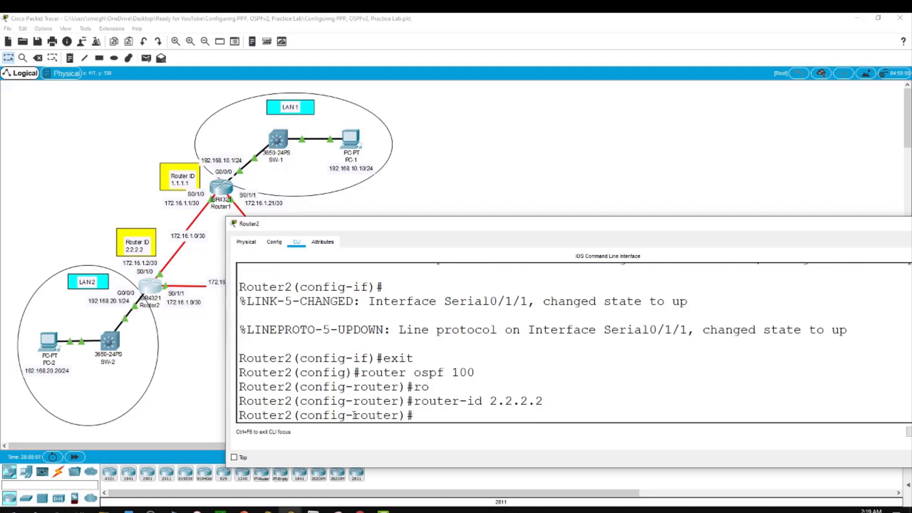
left_click(431, 203)
Bring up Router3's command line, leave interface configuration mode and start OSPF process 100.
left_click(309, 285)
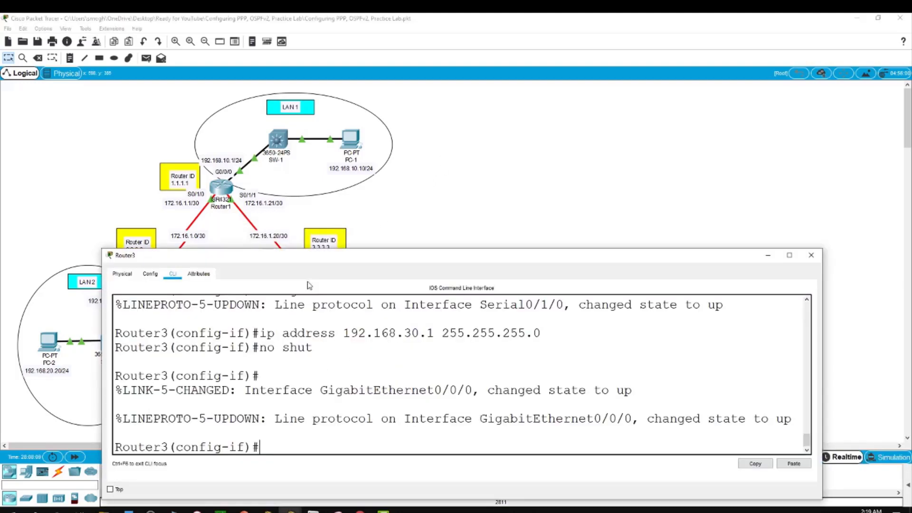
type("exit")
key("Return")
type("router osp")
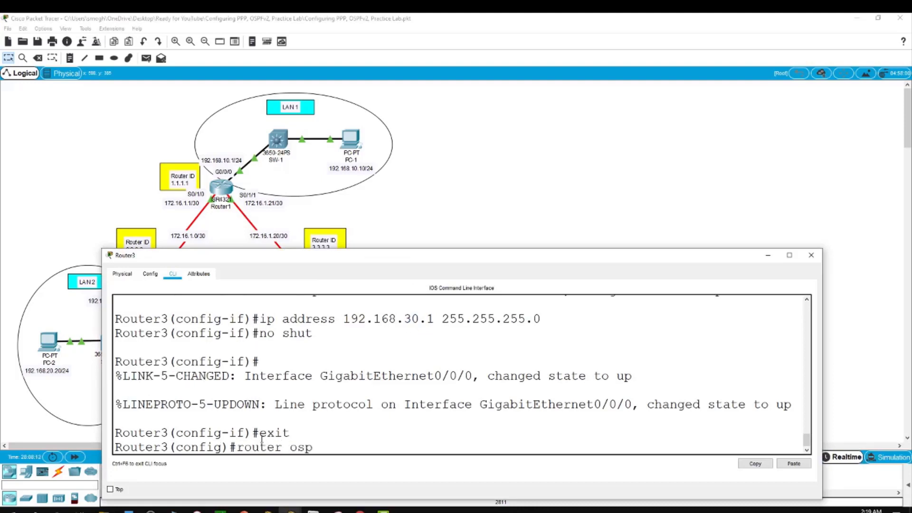
type("f 100")
key("Return")
Set Router3's OSPF router ID to 3.3.3.3 and return to the topology.
type("router)#rou")
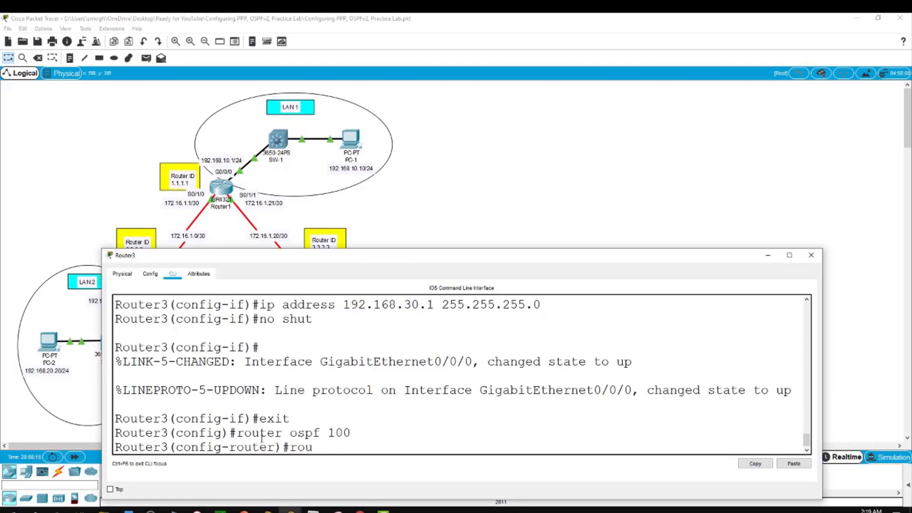
key("Tab")
type("3.3.")
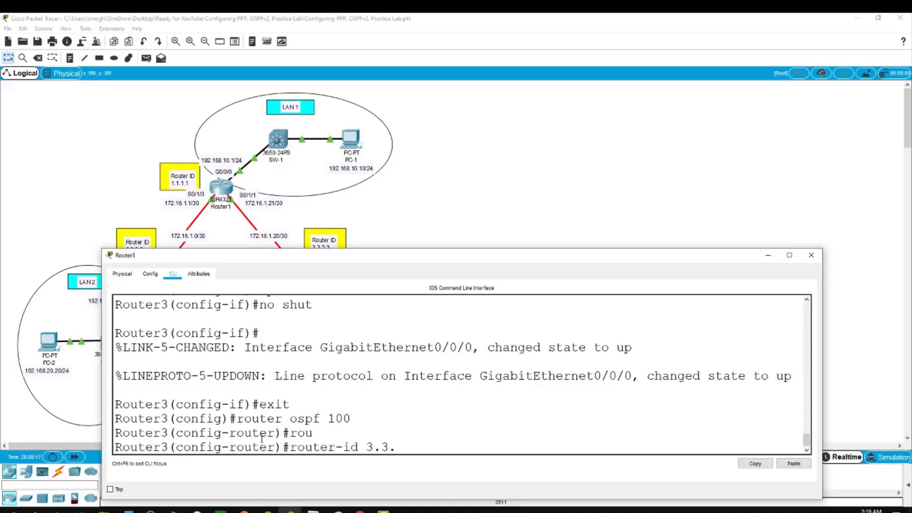
type("3.3")
key("Return")
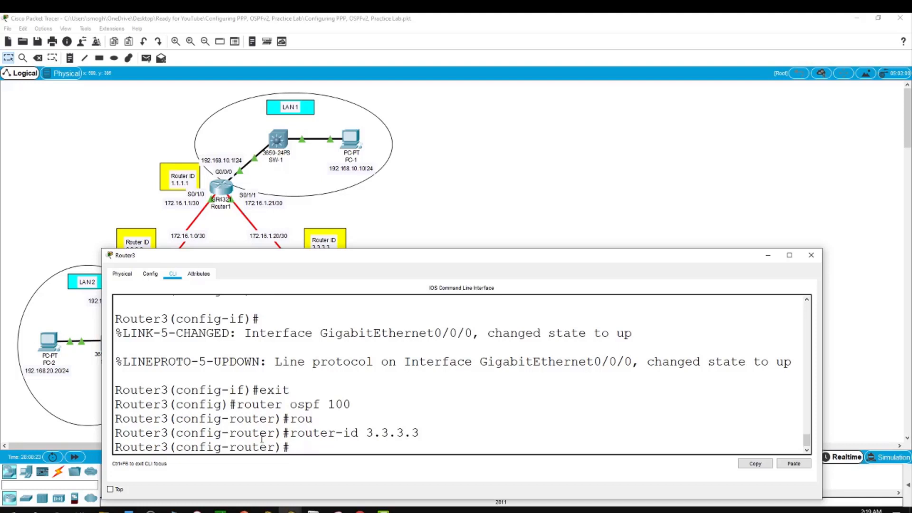
left_click(527, 218)
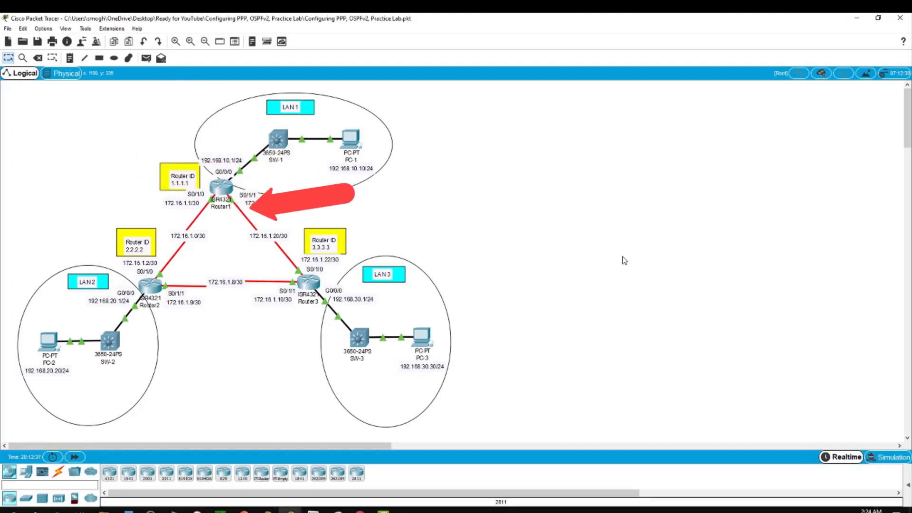
Bring up Router1's command line and list its directly connected routes without leaving OSPF configuration mode.
left_click(220, 187)
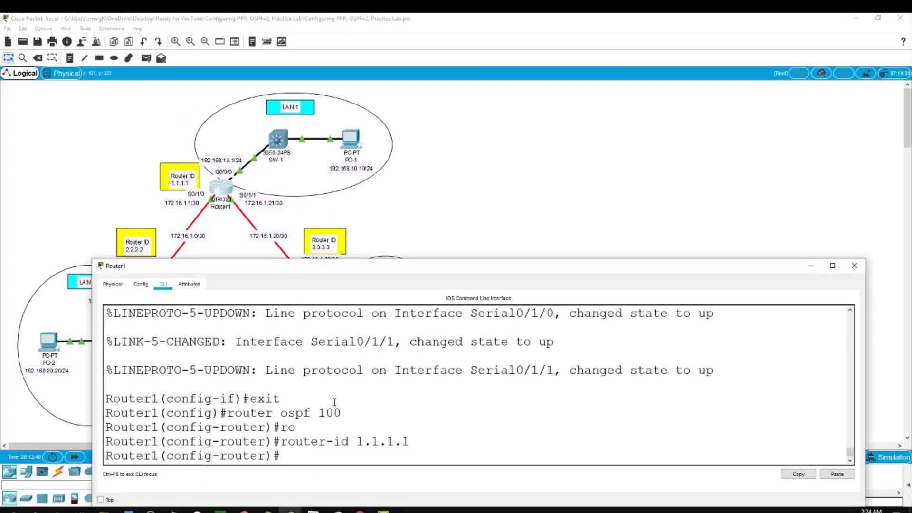
type("do show ip route")
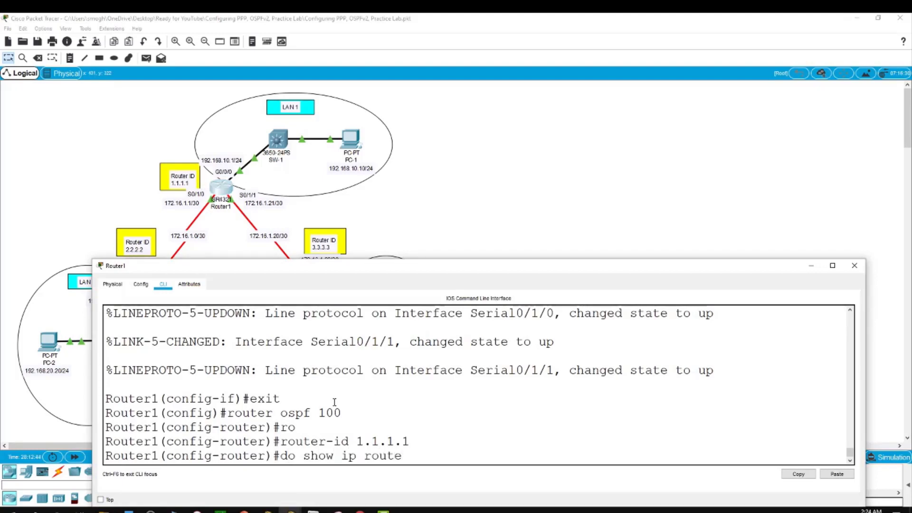
type(" con")
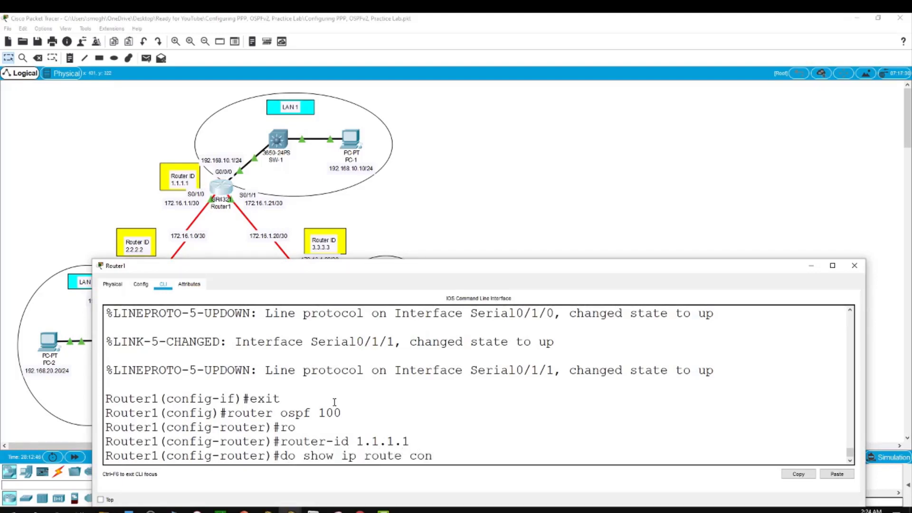
key("Tab")
key("Return")
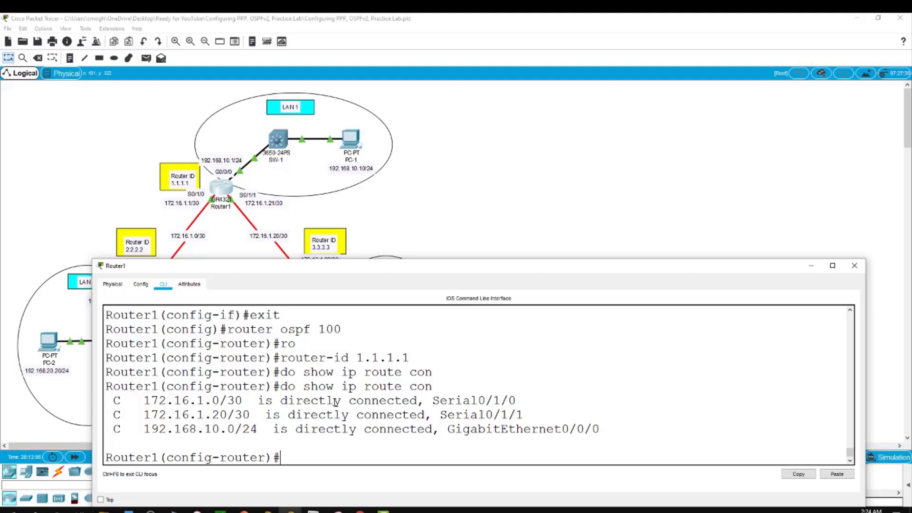
Advertise network 172.16.1.0 with wildcard mask 0.0.0.3 in OSPF area 0 on Router1, correcting the mistyped mask.
type("network 172.16.")
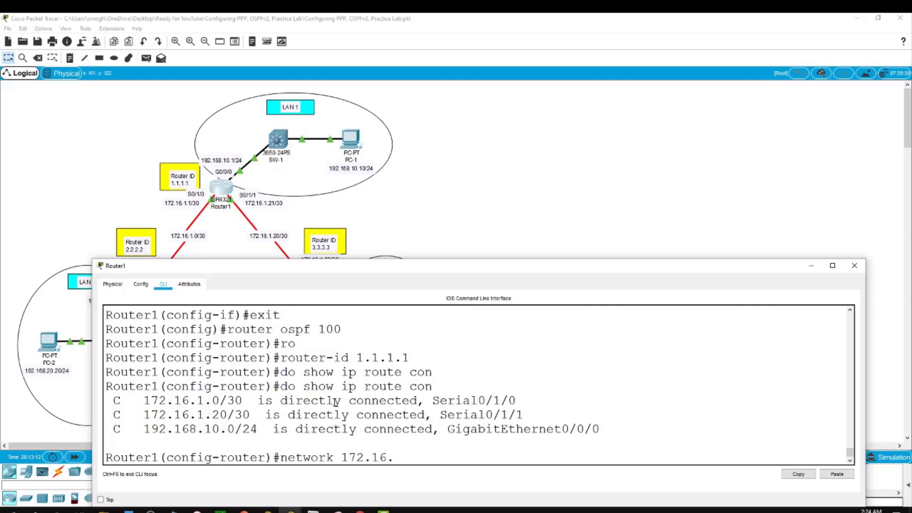
type("1.0")
type("0.0.03 area 0")
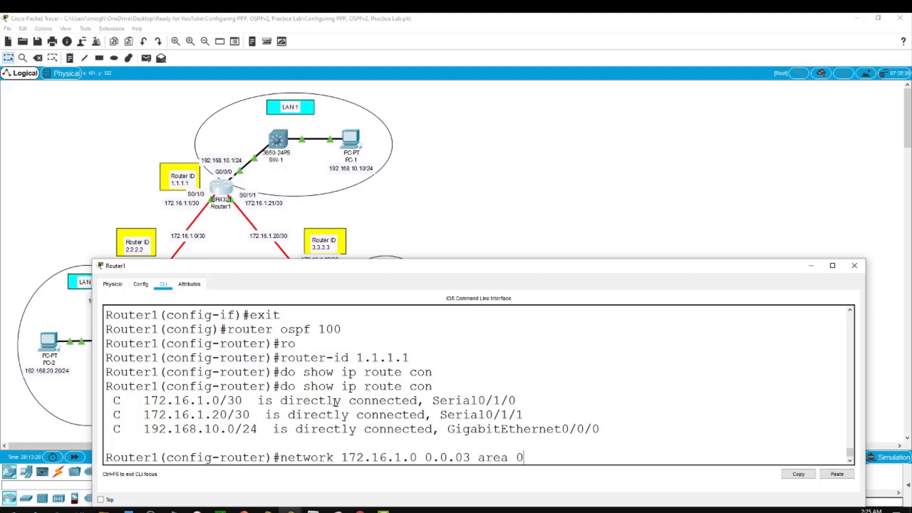
key("Return")
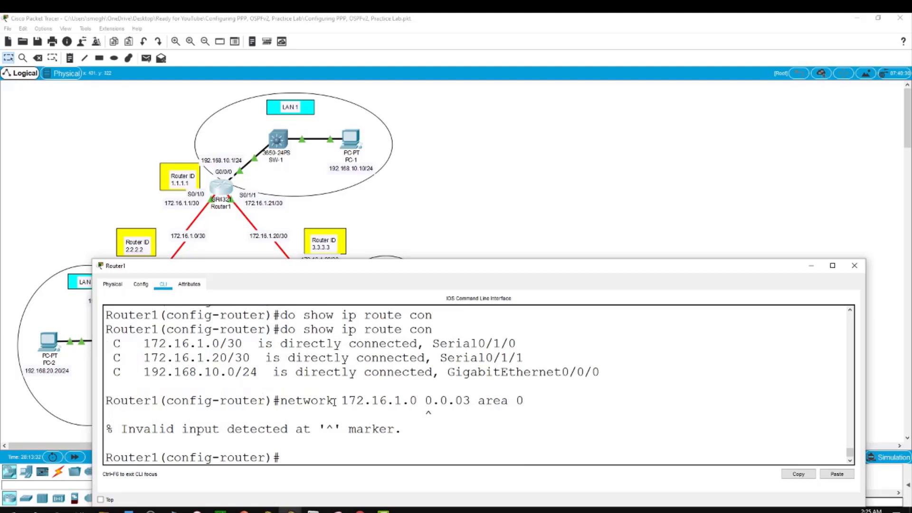
key("Up")
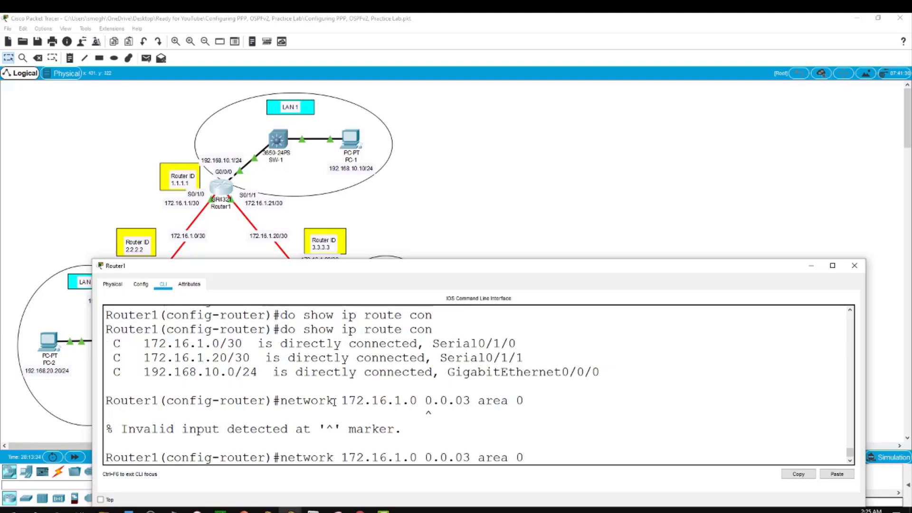
key("Left")
key("Left")
key("Left")
key("Left")
key("Left")
key("Left")
type(".")
key("Return")
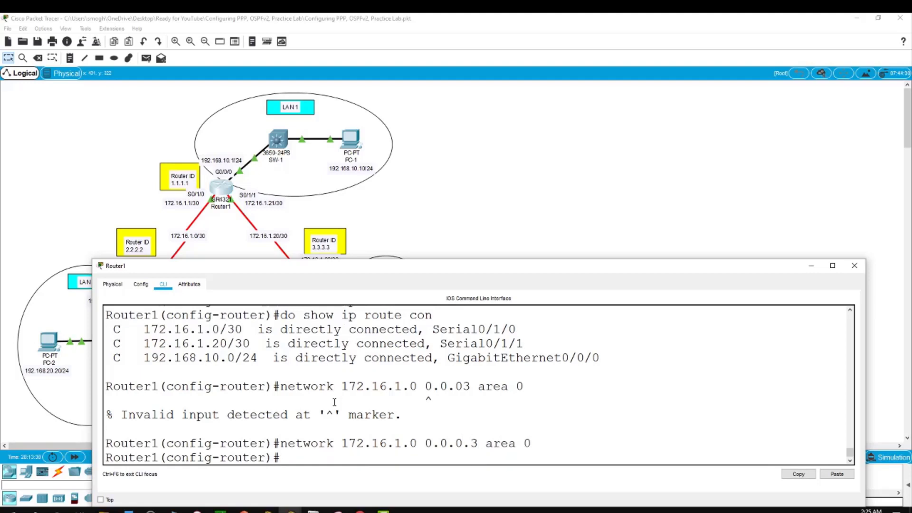
Advertise network 172.16.1.20 with wildcard mask 0.0.0.3 in OSPF area 0 on Router1.
key("Up")
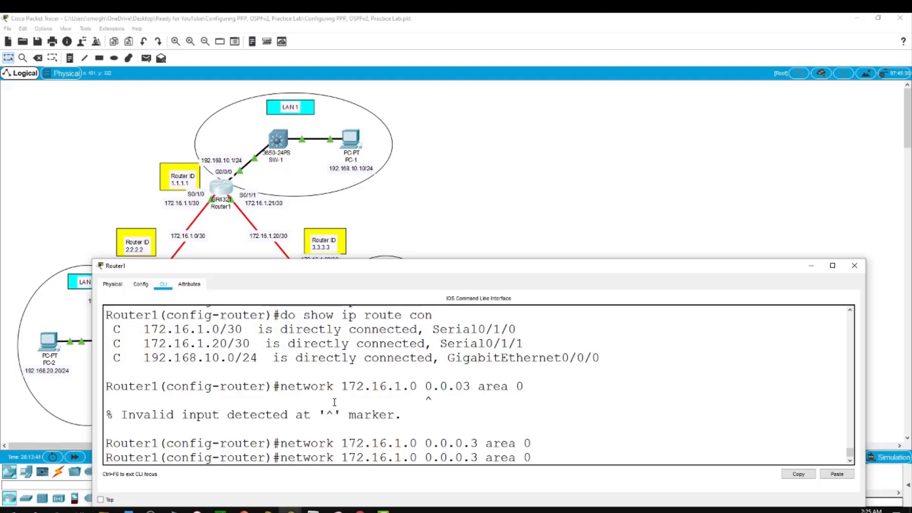
key("Left")
key("Left")
key("Left")
key("Left")
key("Left")
key("Left")
key("Left")
key("Left")
key("Left")
key("Left")
key("Left")
key("Left")
key("Left")
key("Left")
key("Left")
key("BackSpace")
type("20")
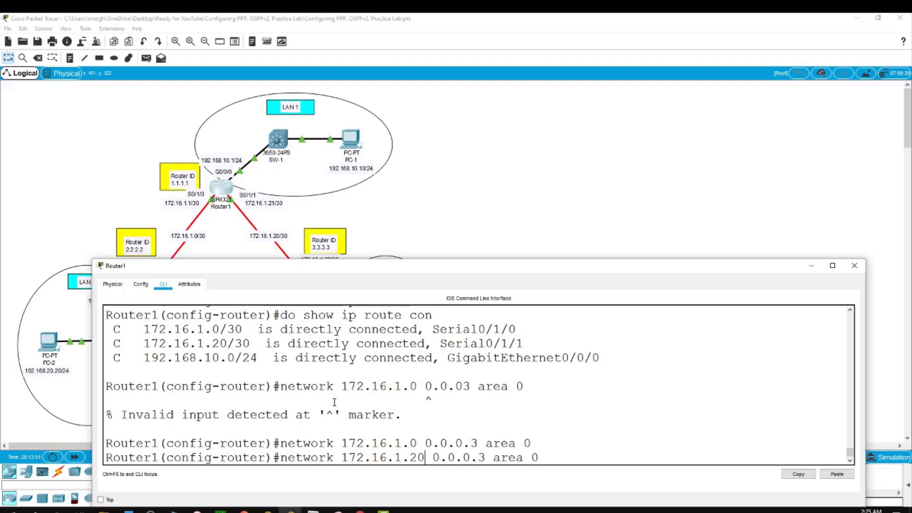
key("Return")
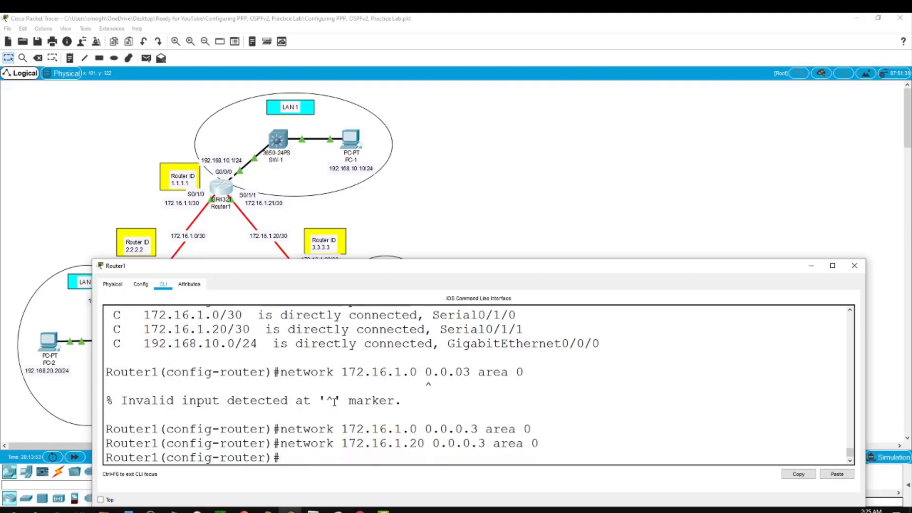
Advertise LAN network 192.168.10.0 with wildcard mask 0.0.0.255 in OSPF area 0 on Router1.
key("Up")
key("Left")
key("Left")
key("Left")
key("Left")
key("Left")
key("Left")
key("Left")
key("Left")
key("Left")
key("Left")
key("Left")
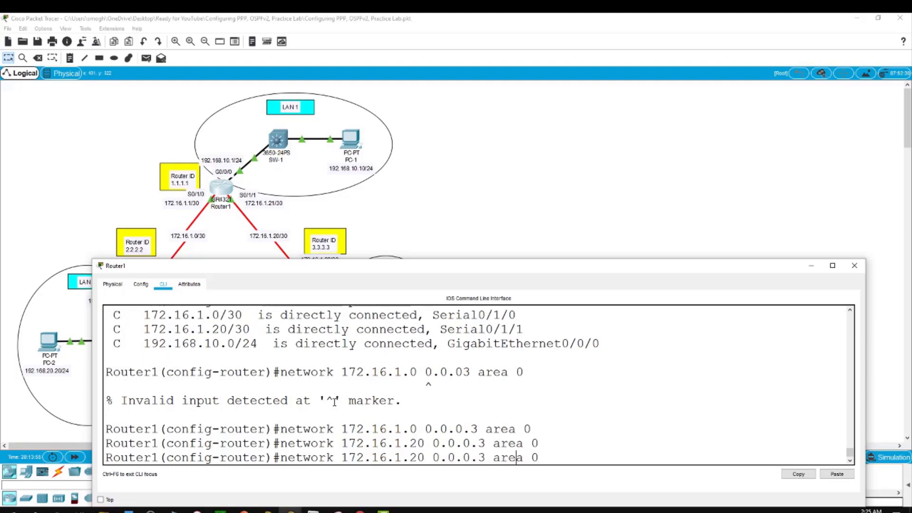
key("Left")
key("Left")
key("Left")
key("Left")
key("Left")
key("Left")
key("Left")
key("Left")
key("Right")
key("Right")
key("Right")
key("BackSpace")
key("BackSpace")
key("BackSpace")
key("BackSpace")
key("BackSpace")
key("BackSpace")
key("BackSpace")
key("BackSpace")
key("BackSpace")
key("BackSpace")
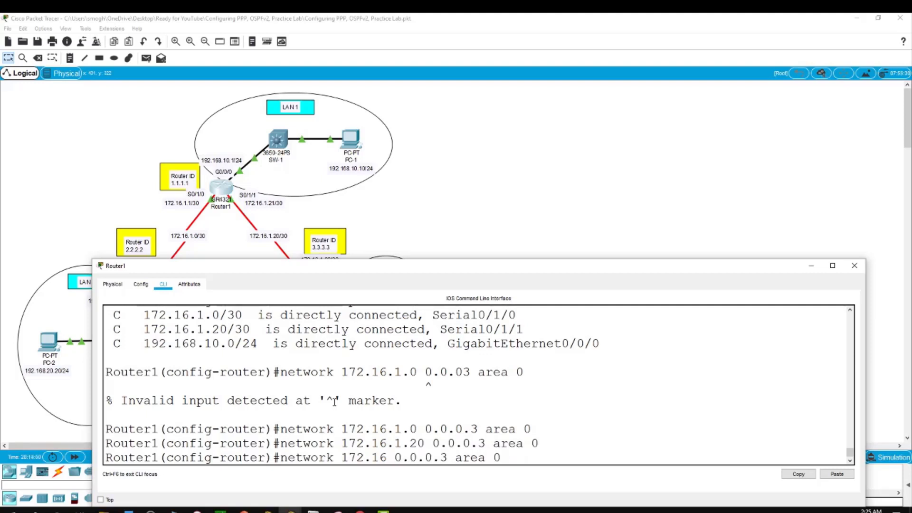
type("92.16")
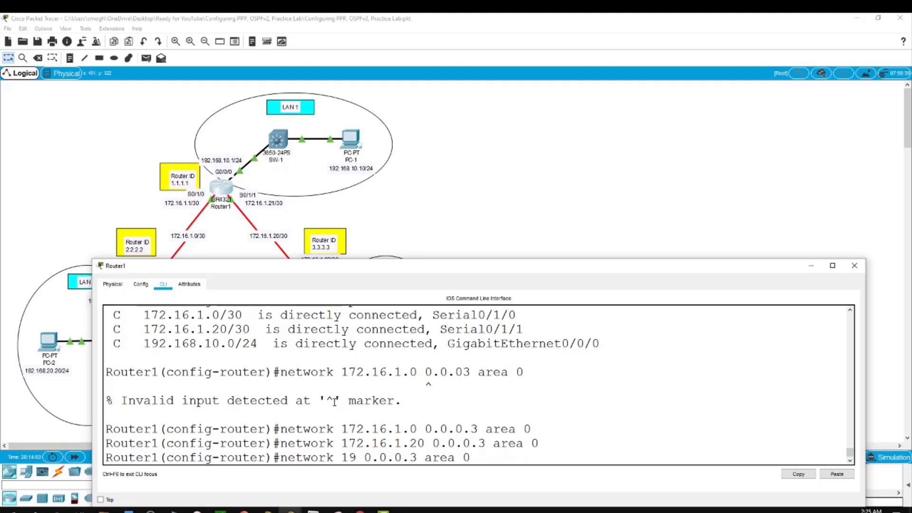
type("8")
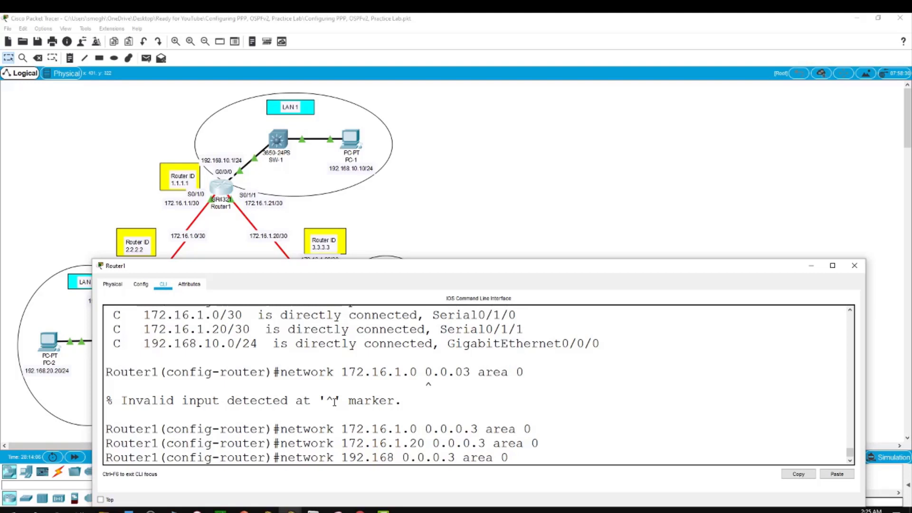
type(".10.0")
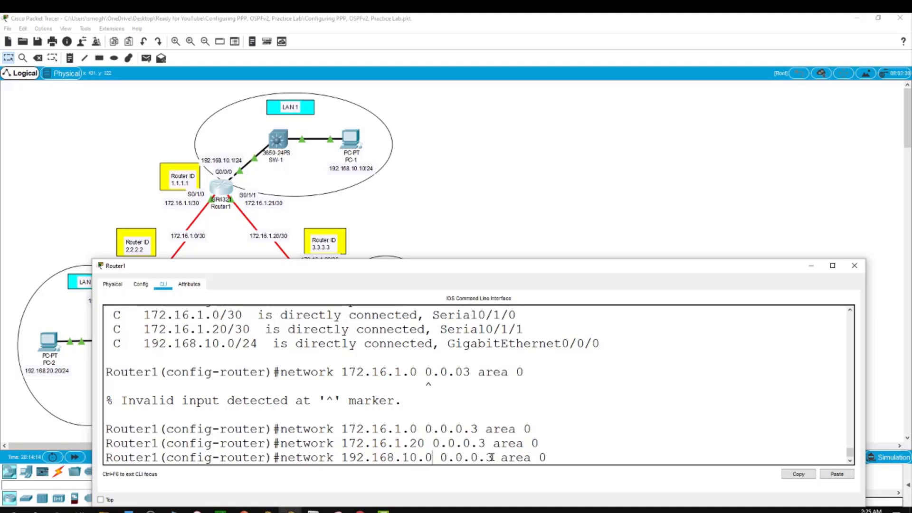
key("BackSpace")
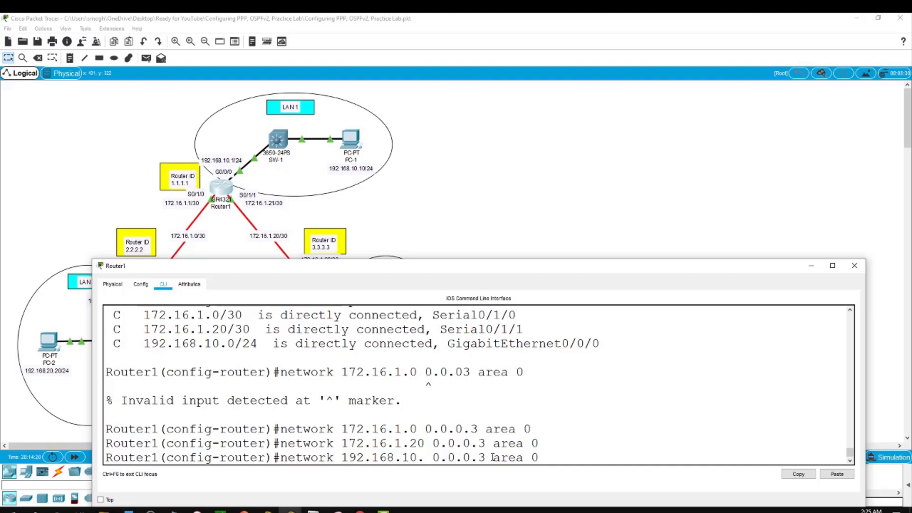
type("0")
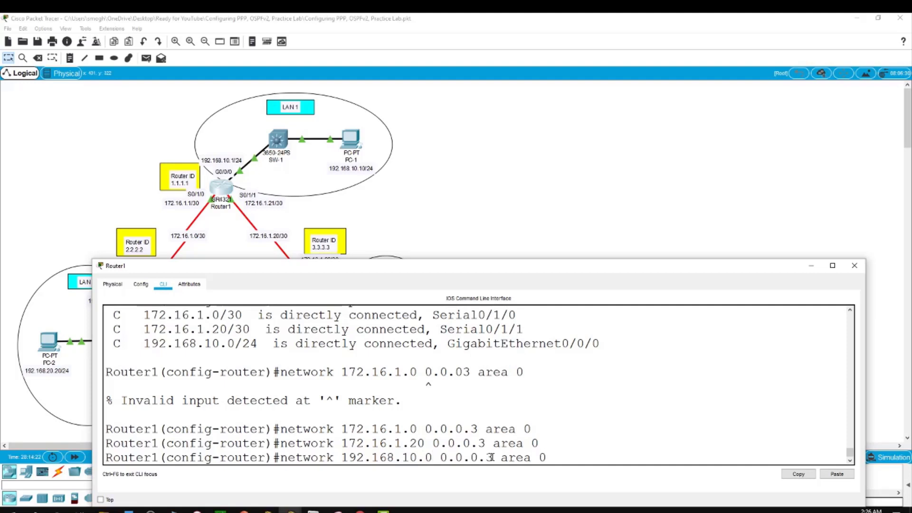
key("Right")
key("Right")
key("Right")
key("Right")
key("Right")
key("Right")
key("Right")
key("Right")
key("BackSpace")
type("255")
key("Return")
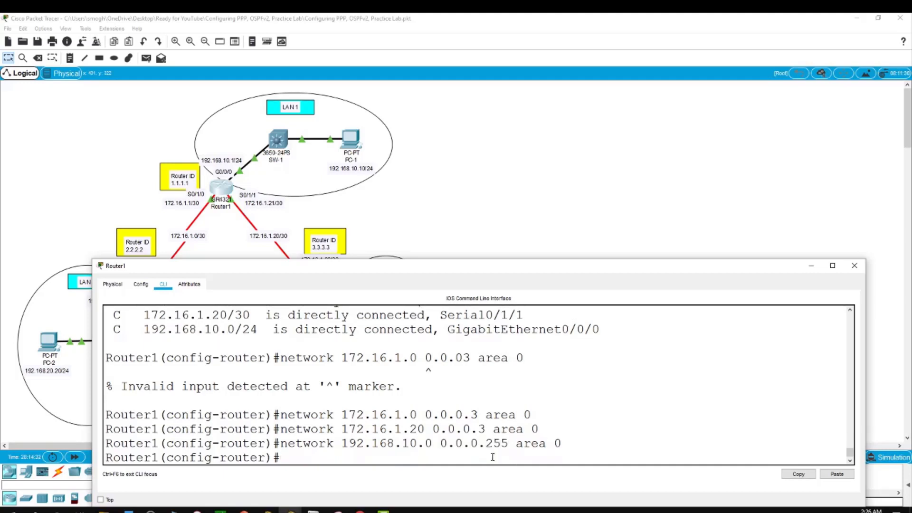
End configuration mode on Router1, review the OSPF section of its running configuration and return to the topology.
type("end")
key("Return")
key("Return")
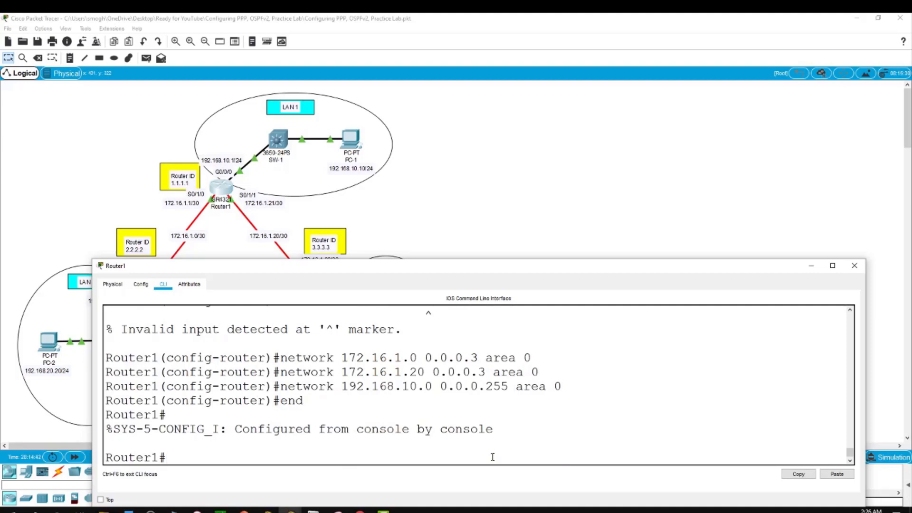
type("so")
key("BackSpace")
type("how run")
key("Return")
key("space")
key("space")
key("space")
key("space")
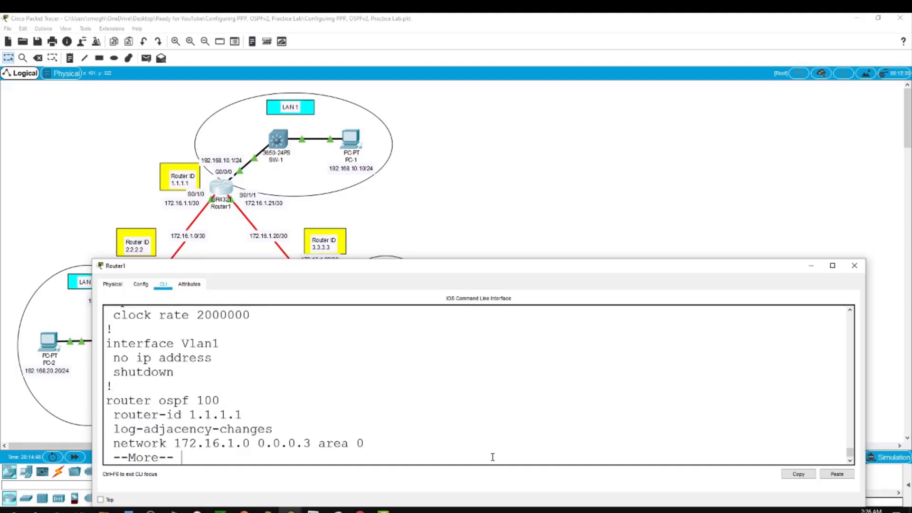
scroll(492, 457, "up", 6)
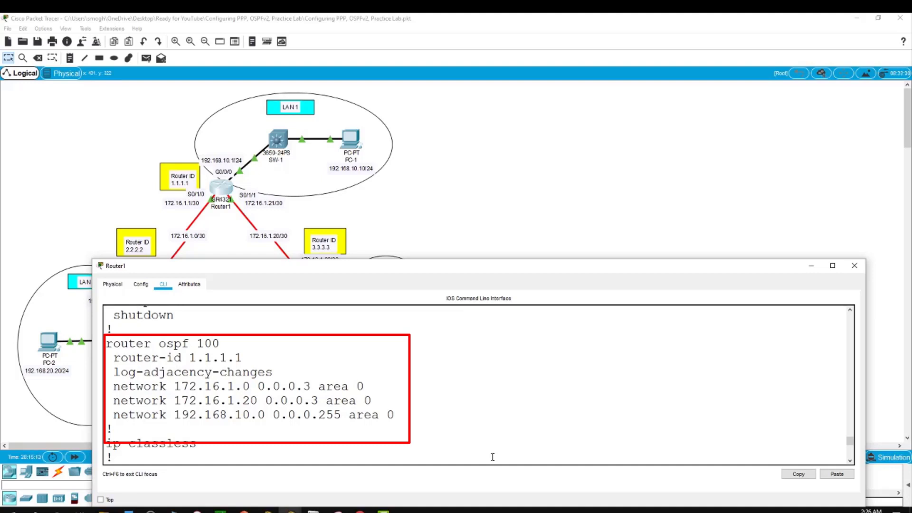
scroll(492, 457, "down", 3)
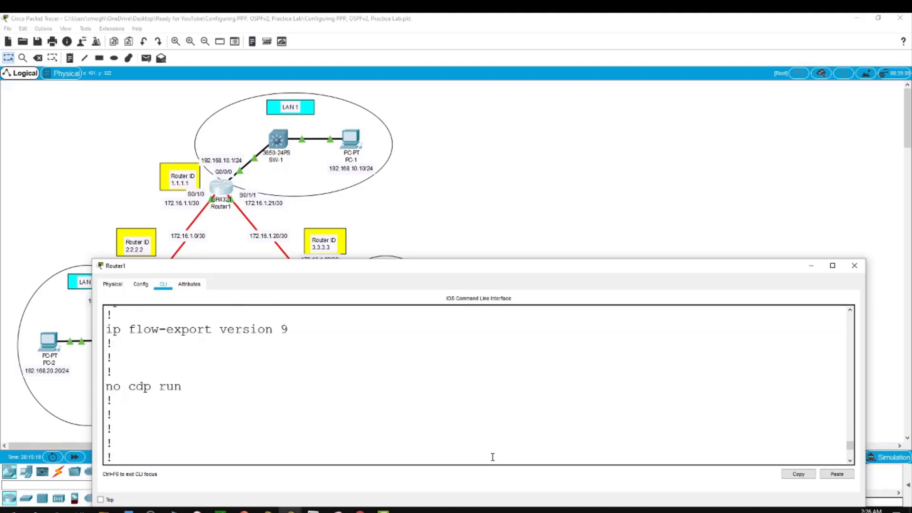
key("alt+F4")
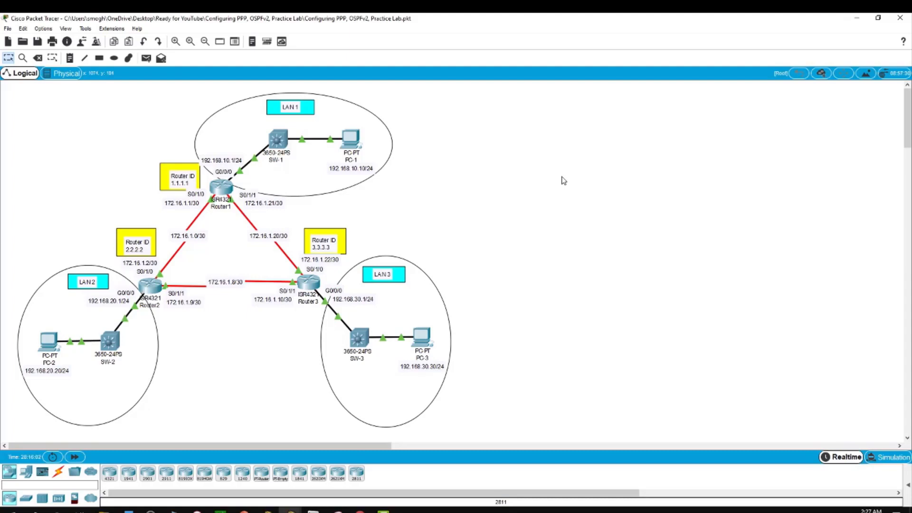
Bring up Router2's command line and display its brief IP interface summary from OSPF configuration mode.
left_click(147, 283)
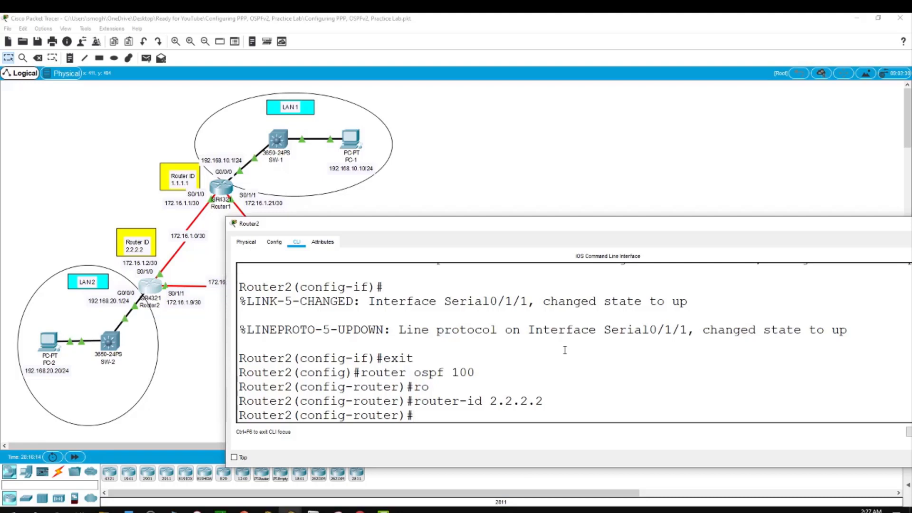
type("do show ip int brief")
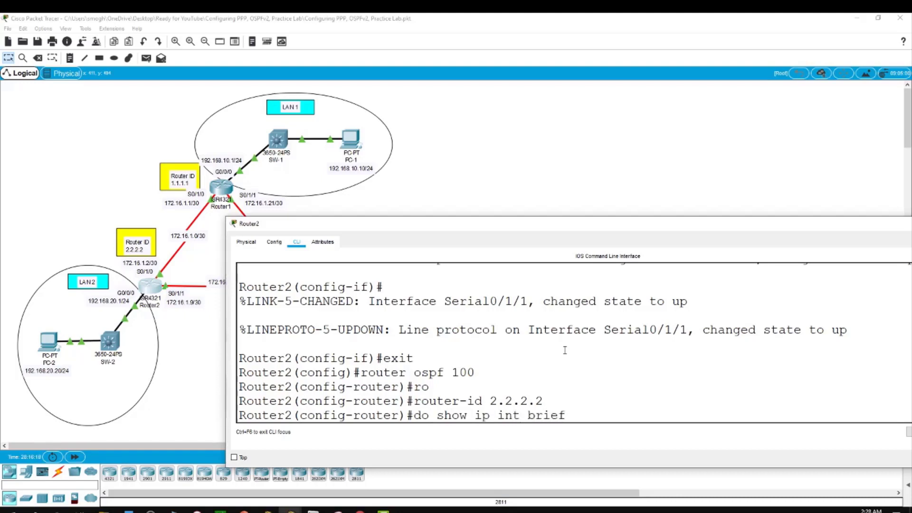
key("Return")
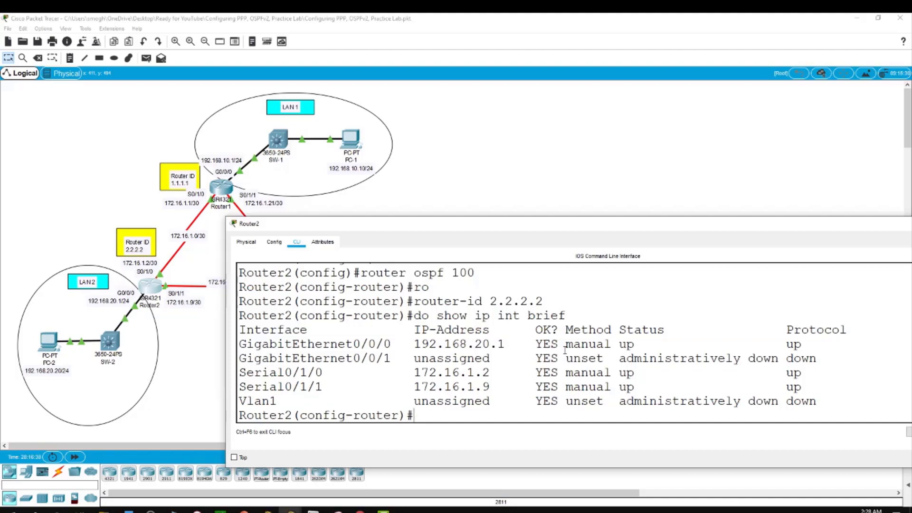
Advertise Router2's Serial0/1/0 address 172.16.1.2 with wildcard mask 0.0.0.0 in OSPF area 0.
type("network 172.16.")
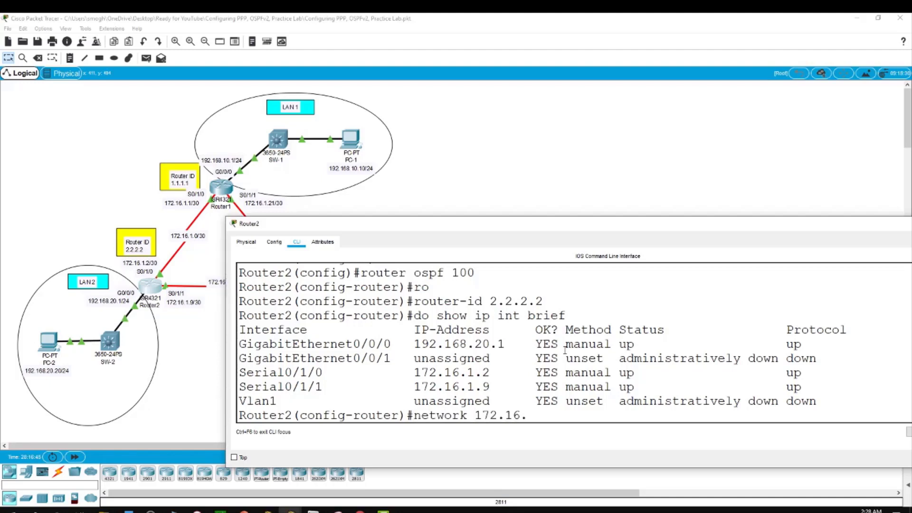
type("1.2 0.0.0.0 area 0")
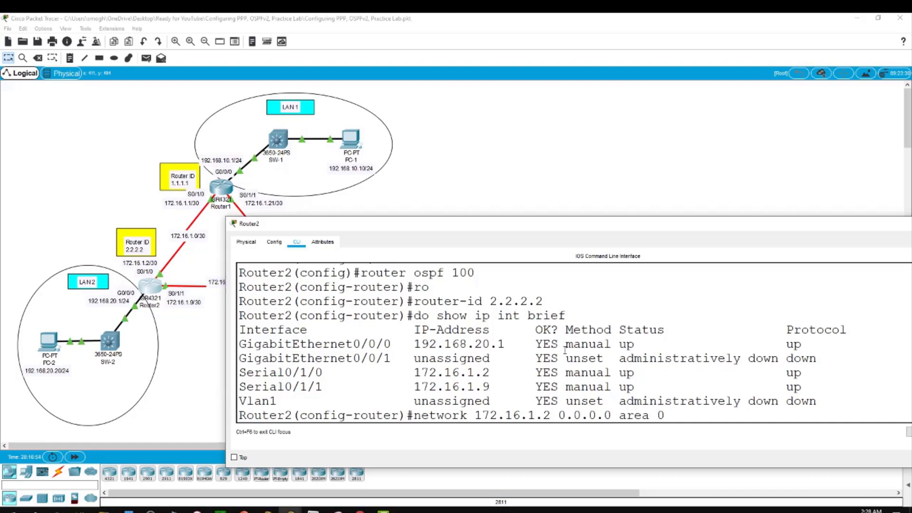
key("Return")
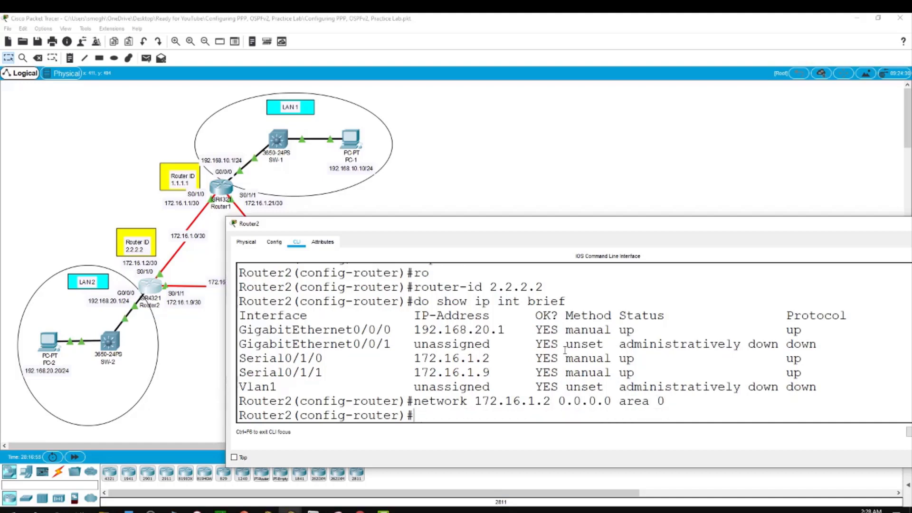
Advertise Router2's Serial0/1/1 address 172.16.1.9 with wildcard mask 0.0.0.0 in OSPF area 0.
type("network 172.16")
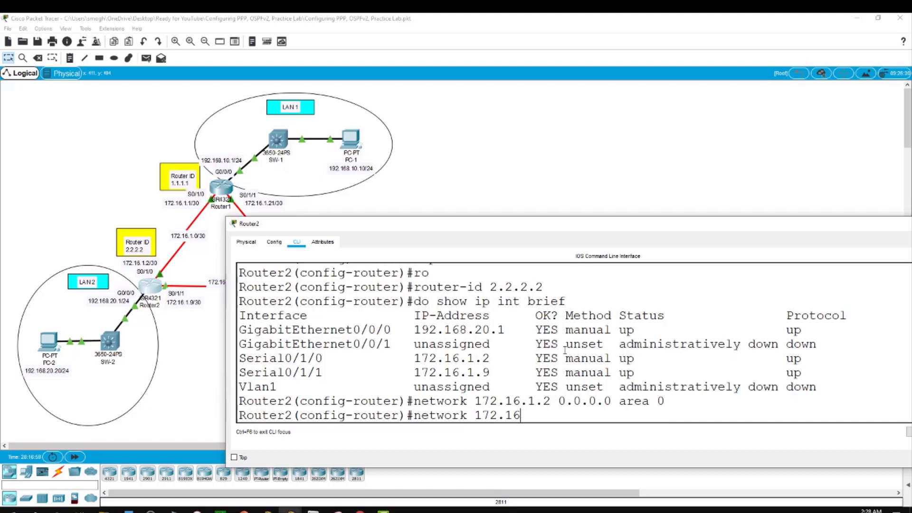
type(".1.")
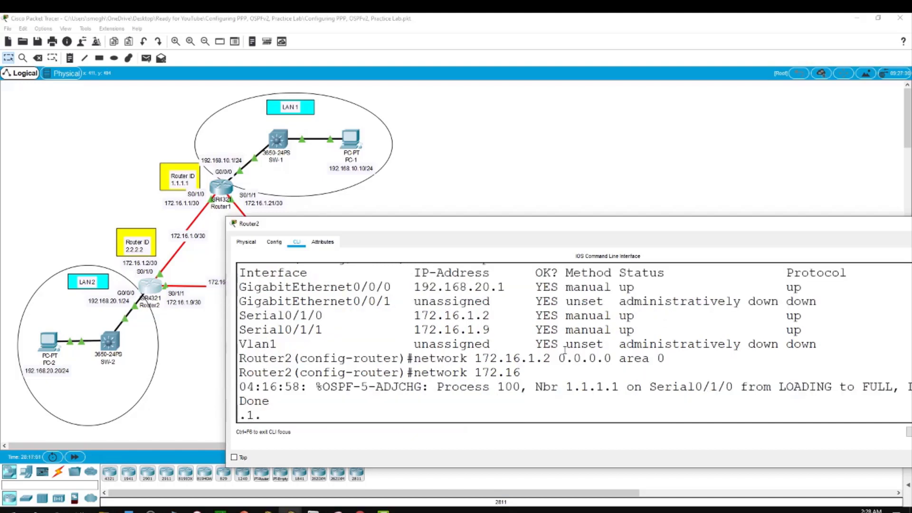
type("9 0.0.0.0")
type("area 0")
key("Return")
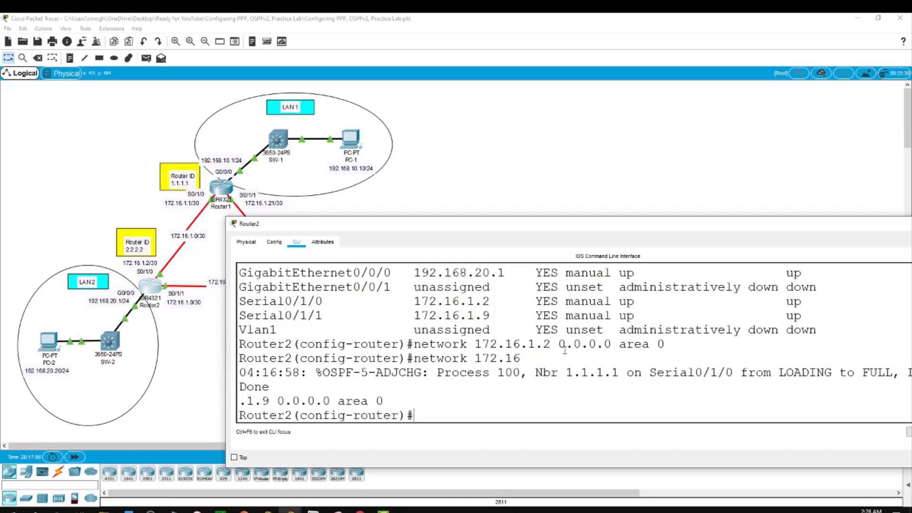
Advertise Router2's LAN interface address 192.168.20.1 with wildcard mask 0.0.0.0 in OSPF area 0.
type("network 192.168")
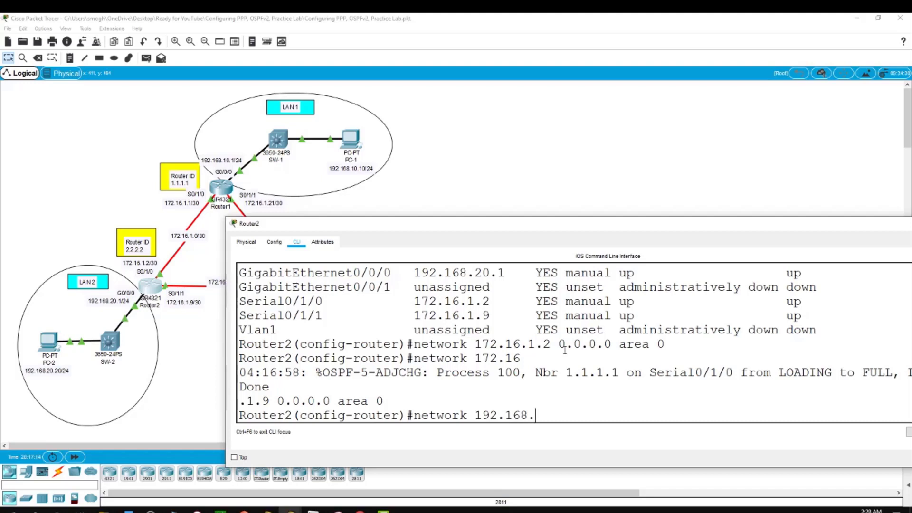
type(".20.1 0.0.0.0 area 0")
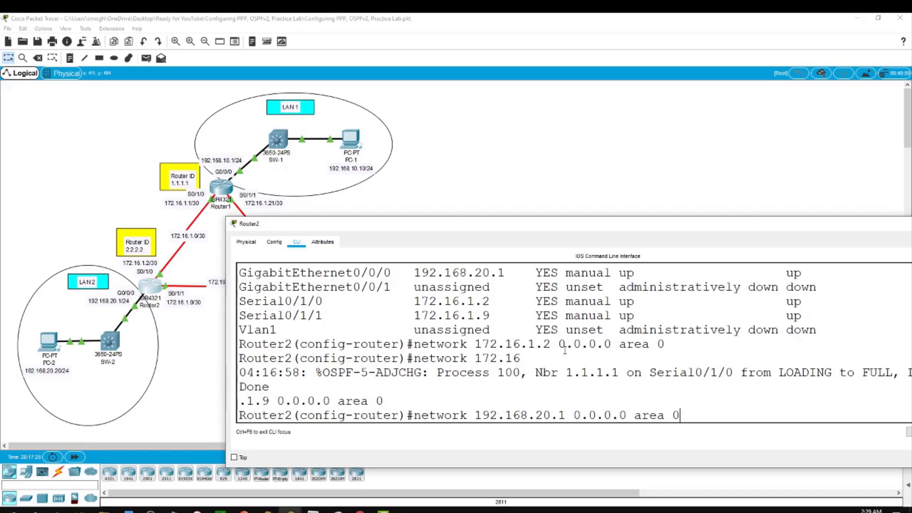
key("Return")
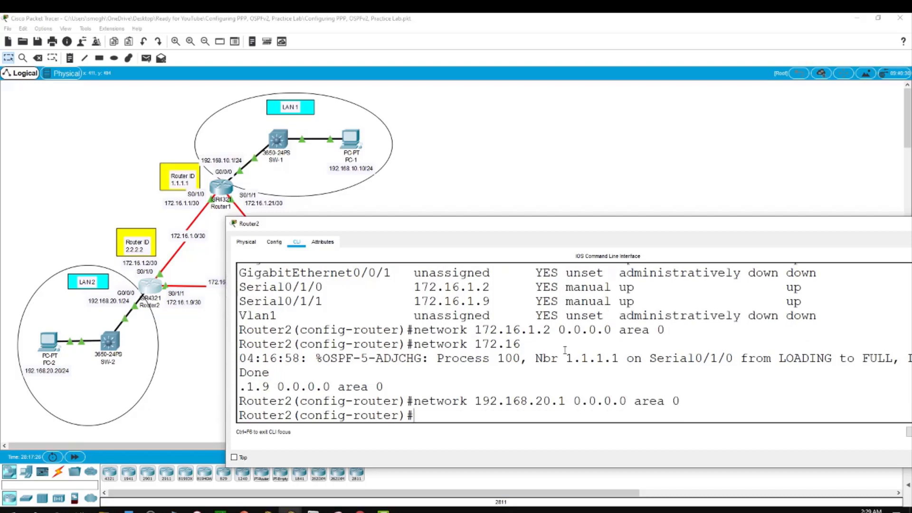
End configuration mode on Router2, review the OSPF section of its running configuration and return to the topology.
type("end")
key("Return")
type("show run")
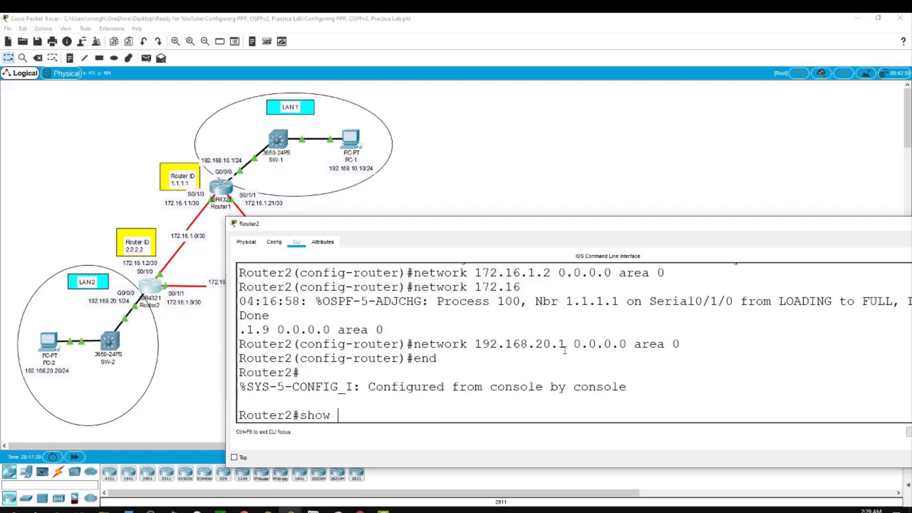
key("Return")
key("space")
key("space")
key("space")
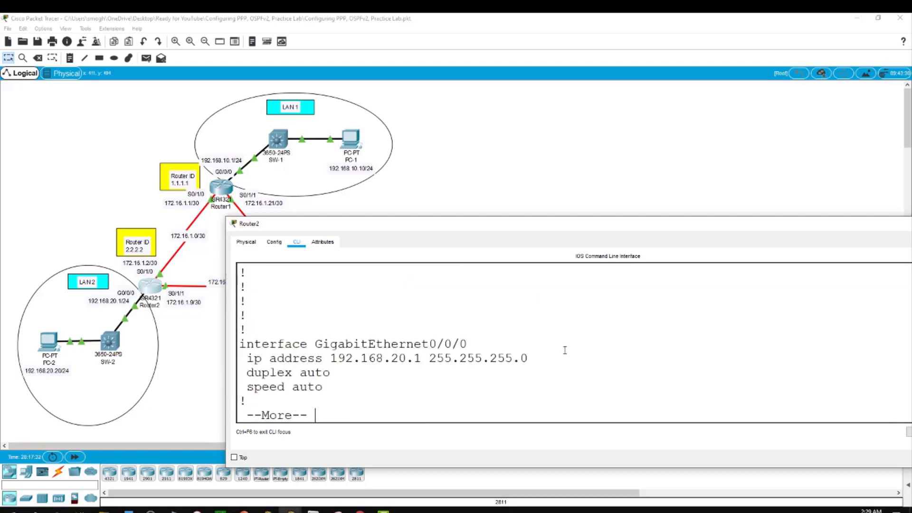
scroll(564, 350, "up", 7)
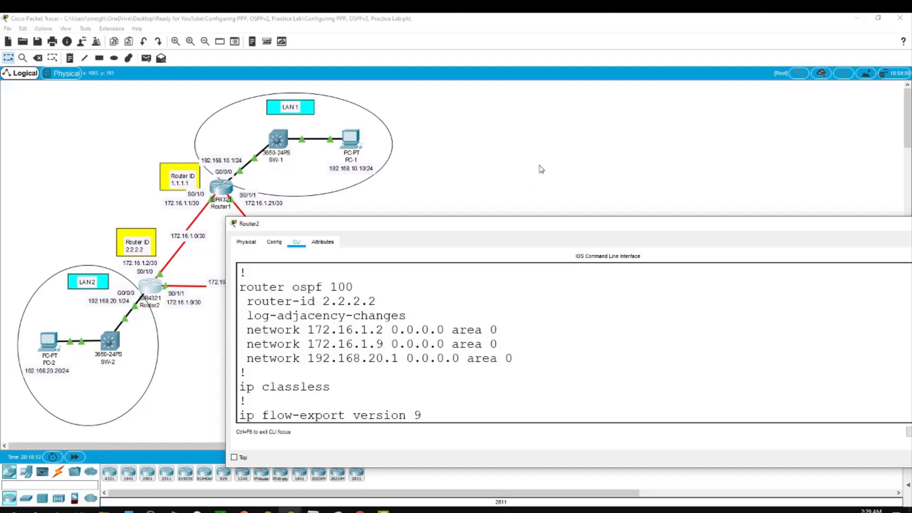
left_click(530, 183)
Open Router3's command line and bring up its user prompt.
left_click(309, 282)
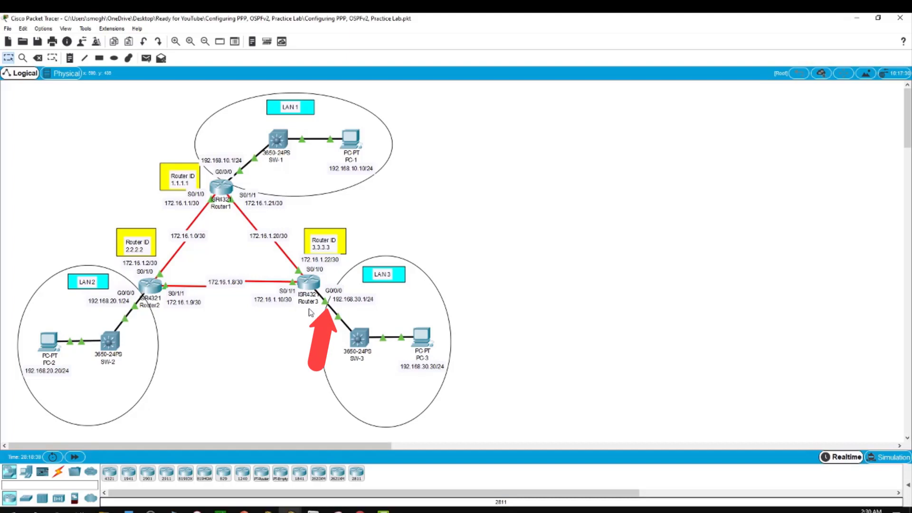
left_click(315, 284)
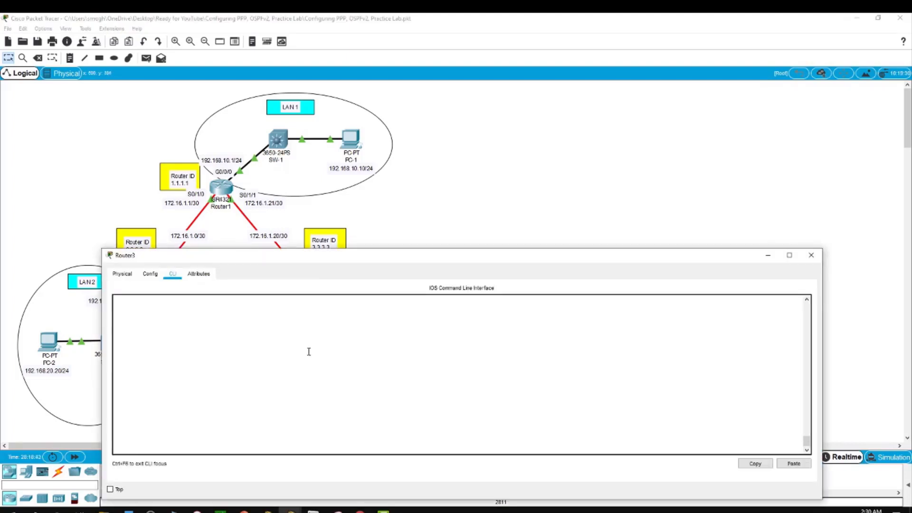
key("Return")
type("end")
key("Return")
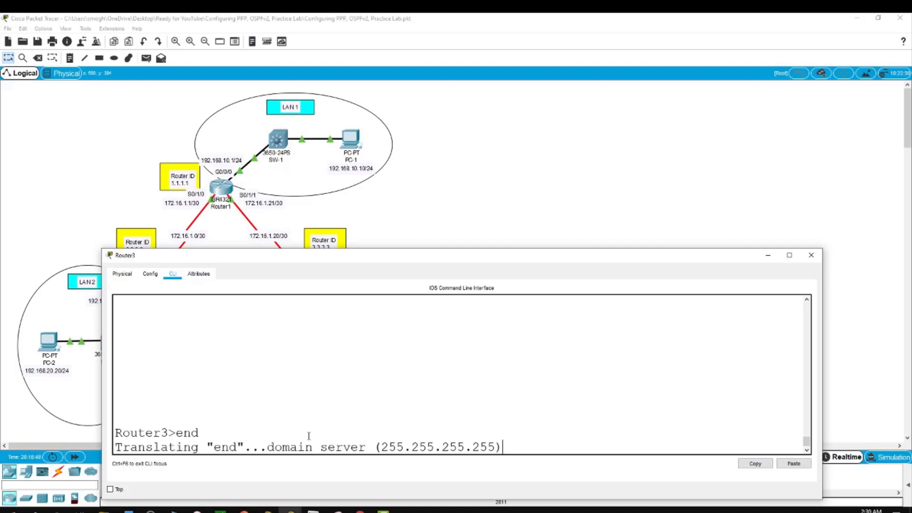
key("ctrl+shift+6")
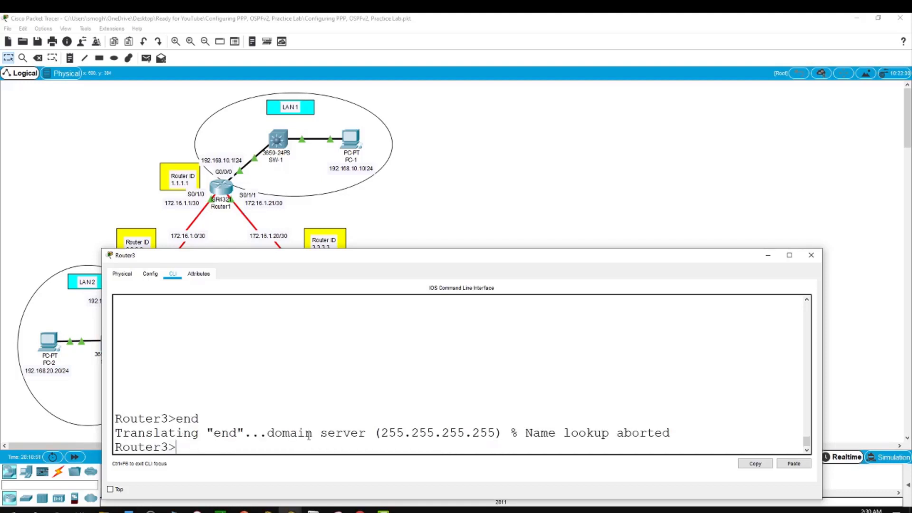
Enter privileged mode and global configuration on Router3, and start configuring OSPF process 100.
type("en")
key("Return")
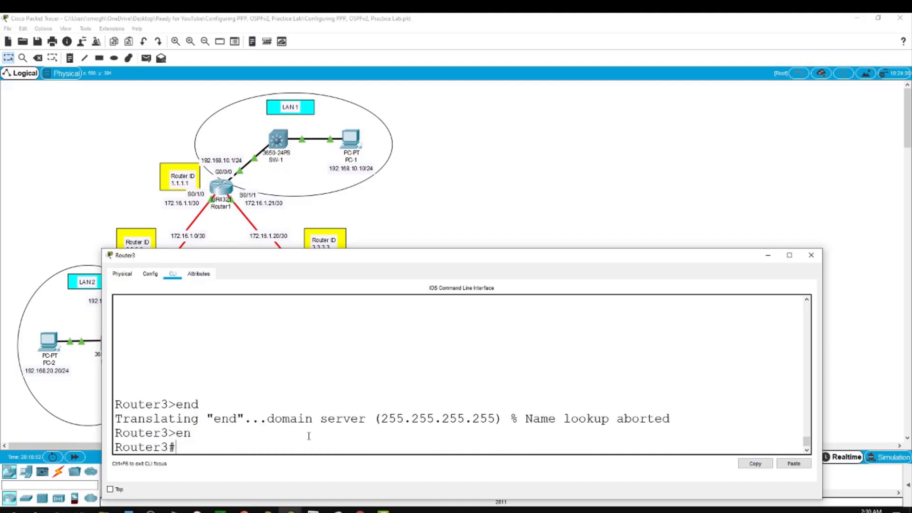
type("conf t")
key("Return")
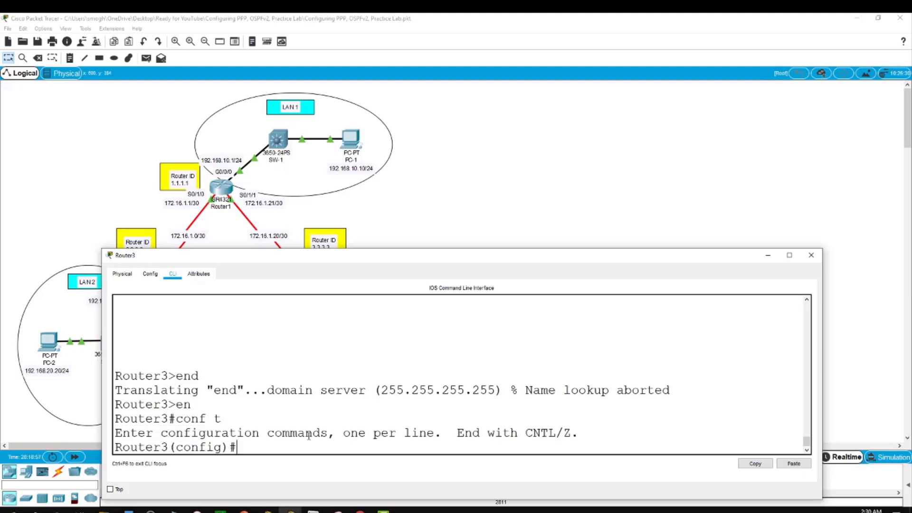
type("router ospf ")
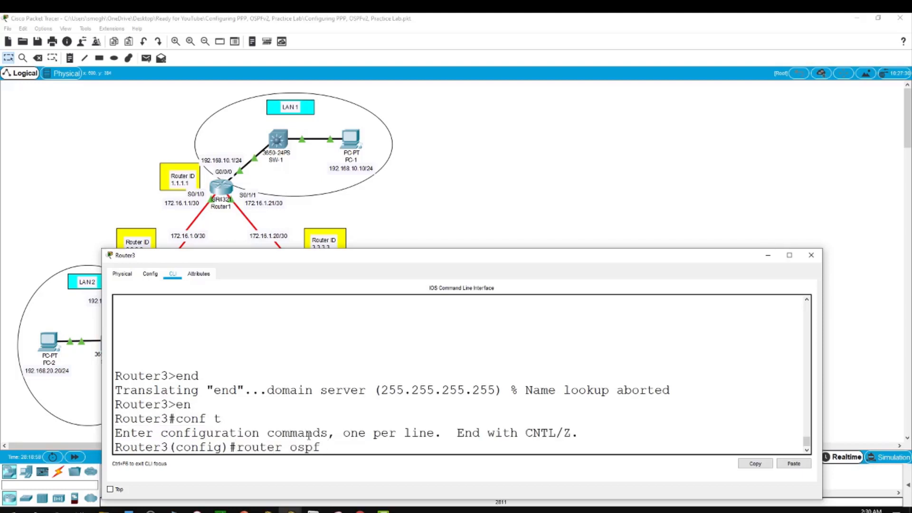
type("100")
key("Return")
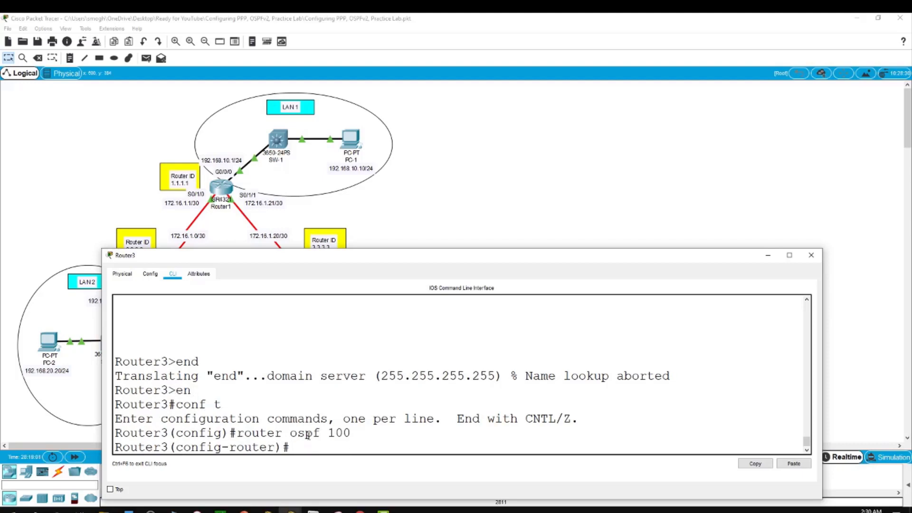
Enable OSPF process 100 in area 0 directly on Router3's interface Serial0/1/0.
type("int s0/1/0")
key("Return")
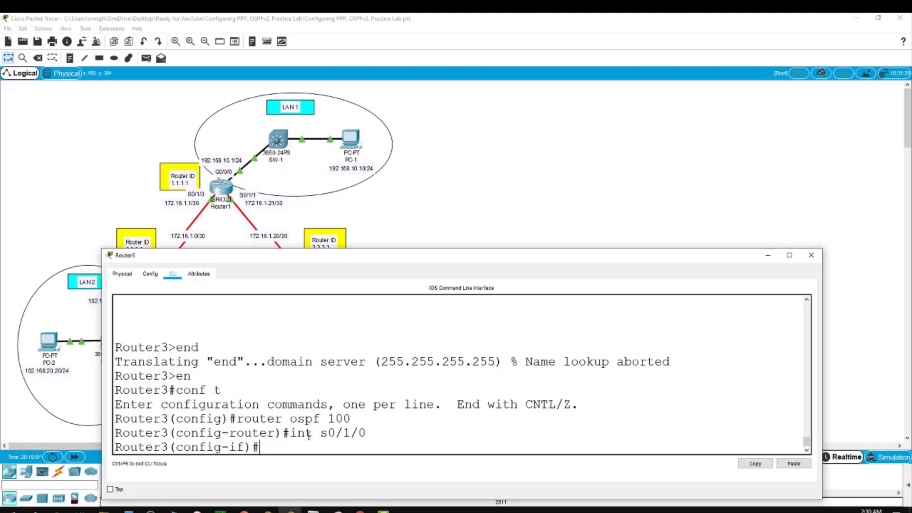
type("ip ospf 100 area 0")
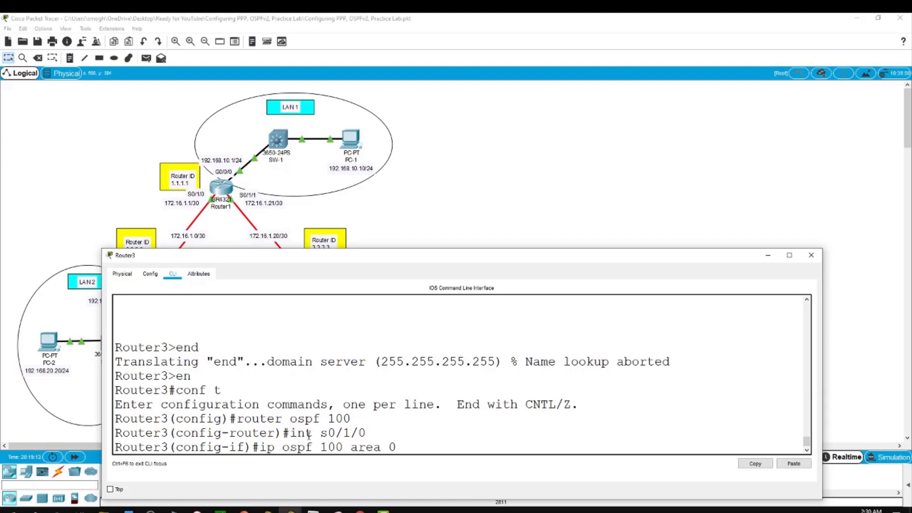
key("Return")
Enable OSPF process 100 in area 0 directly on Router3's interface Serial0/1/1.
type("in")
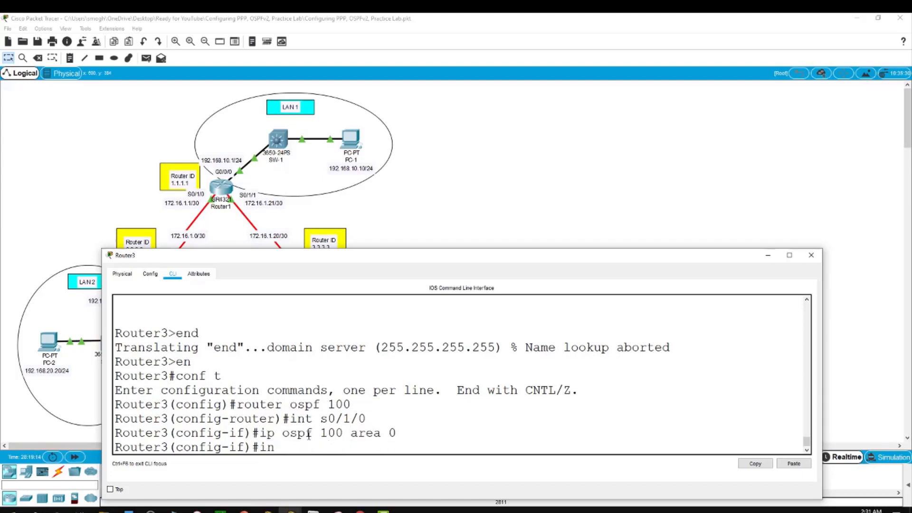
type("t s0/1/1")
key("Return")
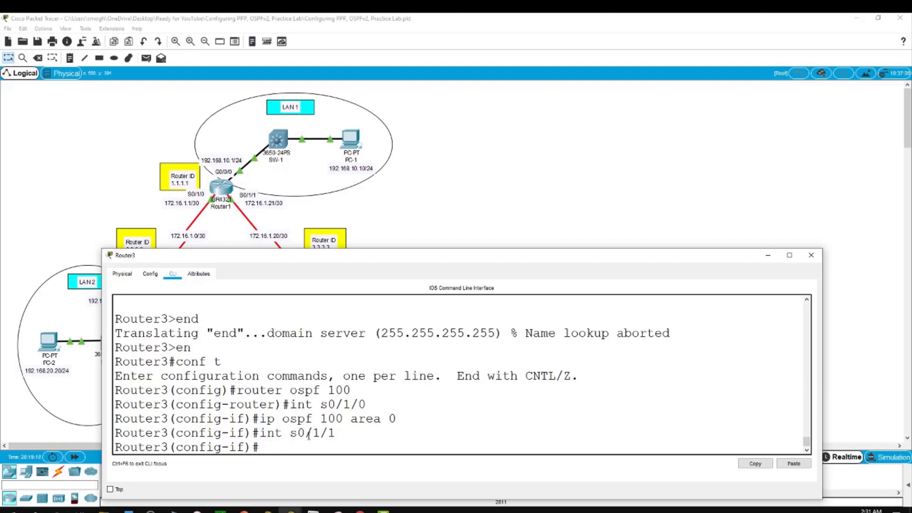
type("ip ospf 100 area")
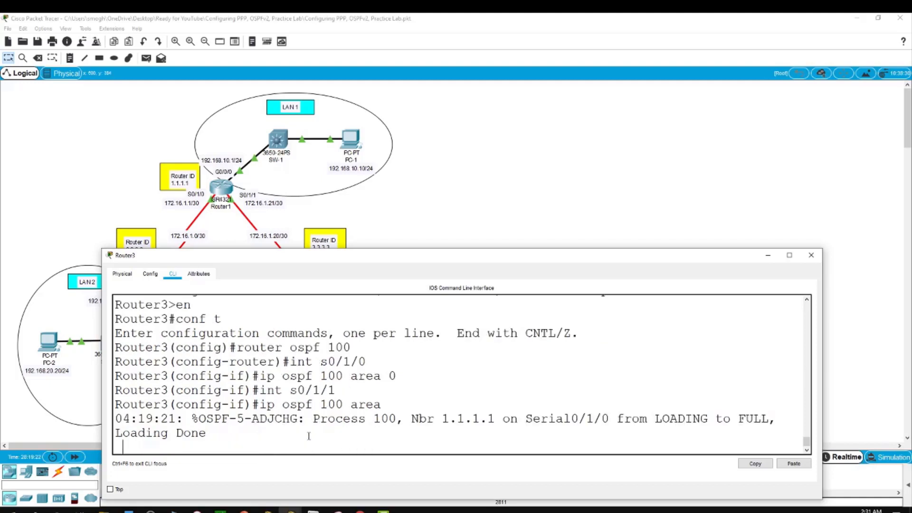
type(" 0")
key("Return")
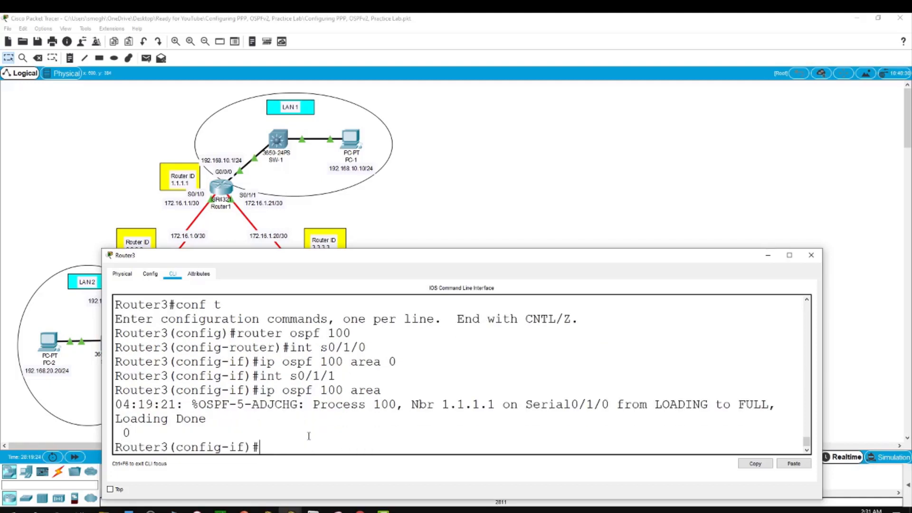
Enable OSPF process 100 in area 0 directly on Router3's LAN interface GigabitEthernet0/0/0.
type("int g0/0/0")
key("Return")
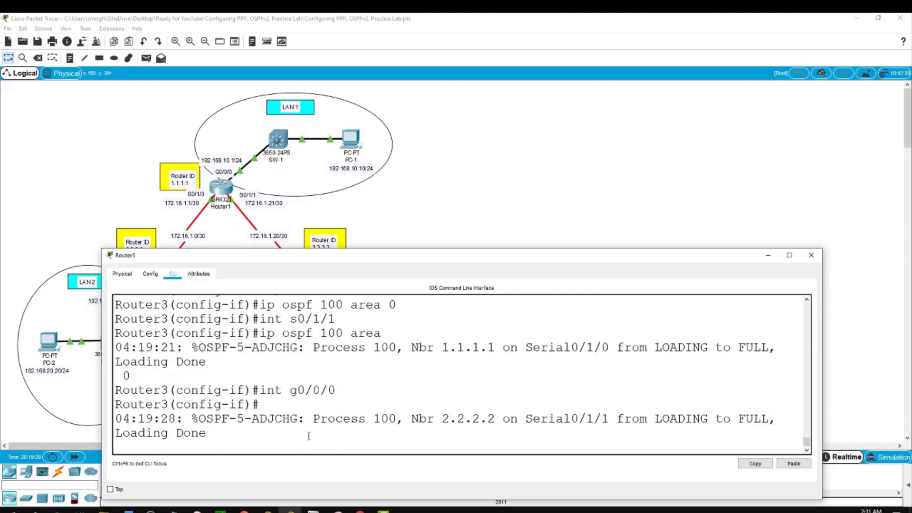
key("Return")
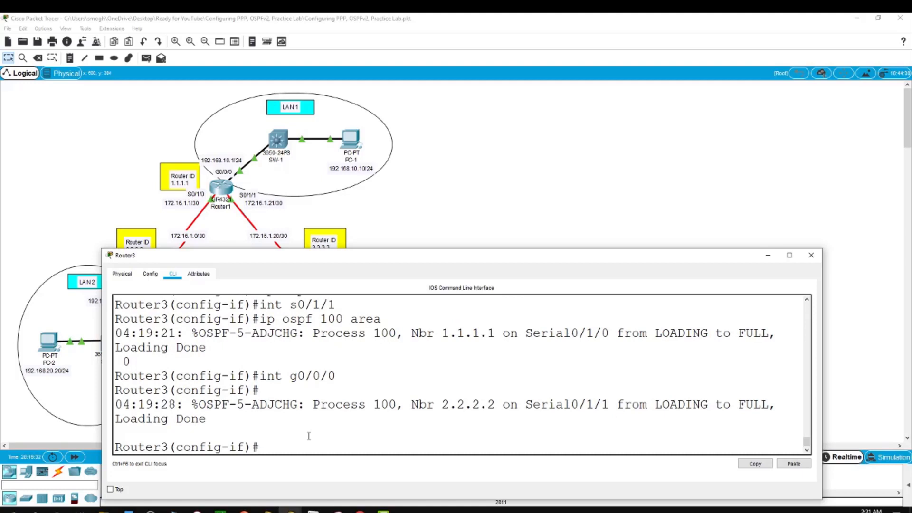
type("ip sof")
key("BackSpace")
key("BackSpace")
key("BackSpace")
key("BackSpace")
type("ospf 100 area 0")
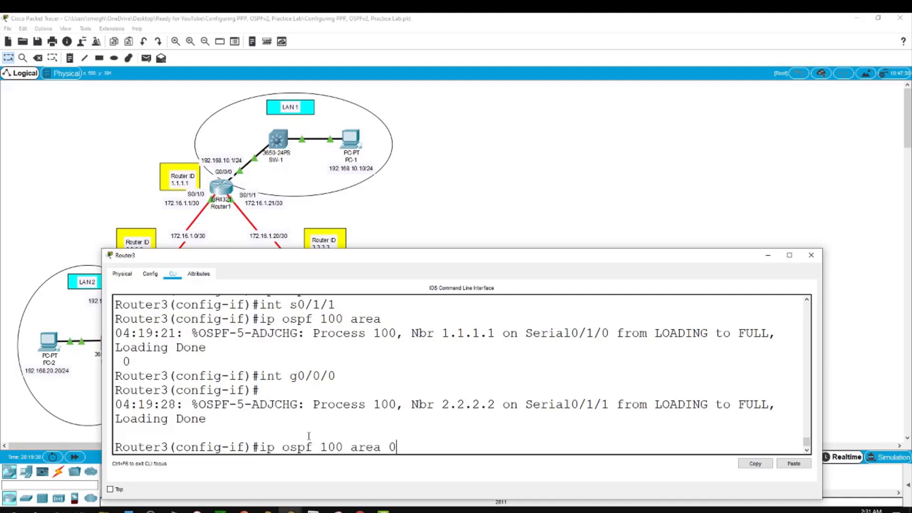
key("Return")
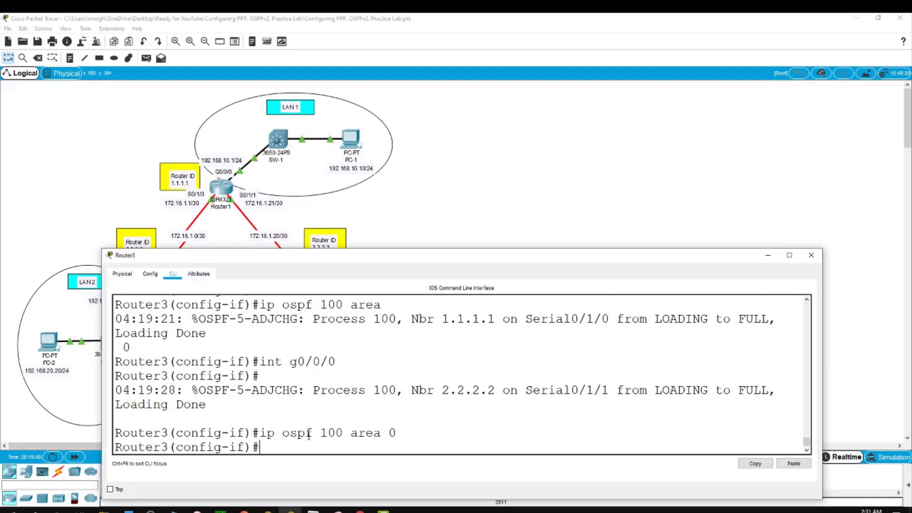
End configuration mode on Router3 and review the router OSPF section of its running configuration.
type("end")
key("BackSpace")
key("BackSpace")
type("nd")
key("Return")
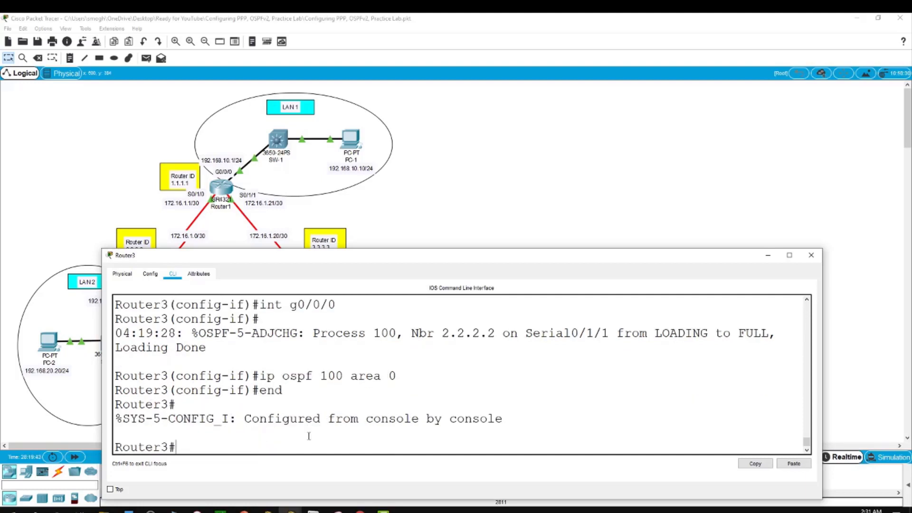
type("show run")
key("Return")
key("space")
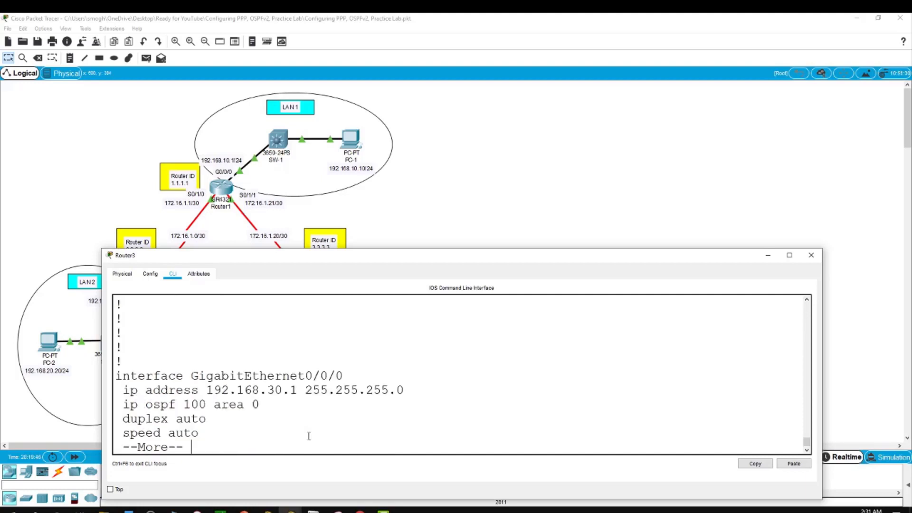
key("space")
key("space")
scroll(309, 436, "up", 5)
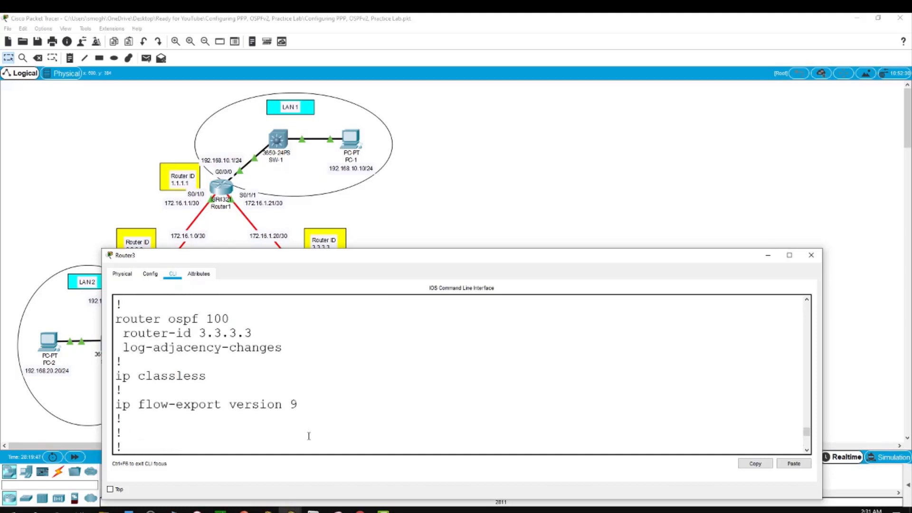
scroll(309, 436, "up", 1)
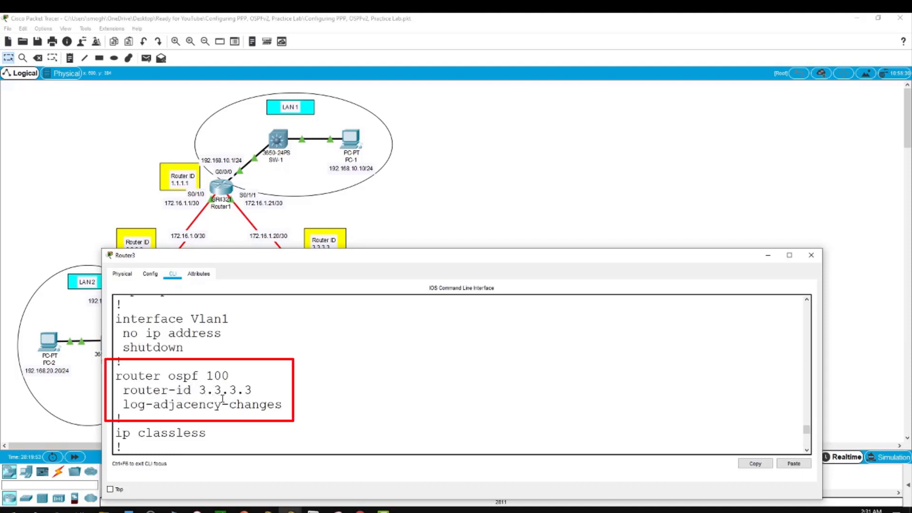
Examine the OSPF settings under Router3's serial and GigabitEthernet0/0/0 interfaces in the running configuration.
scroll(266, 398, "up", 3)
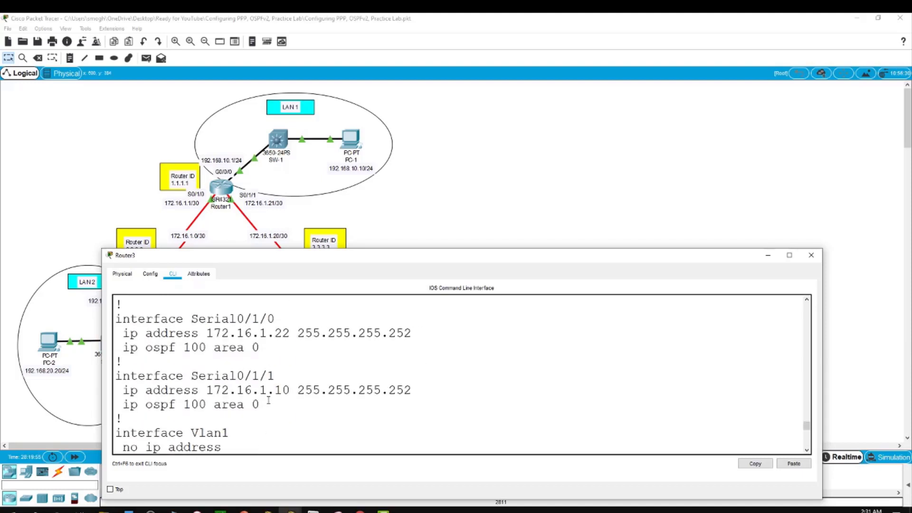
scroll(269, 401, "up", 3)
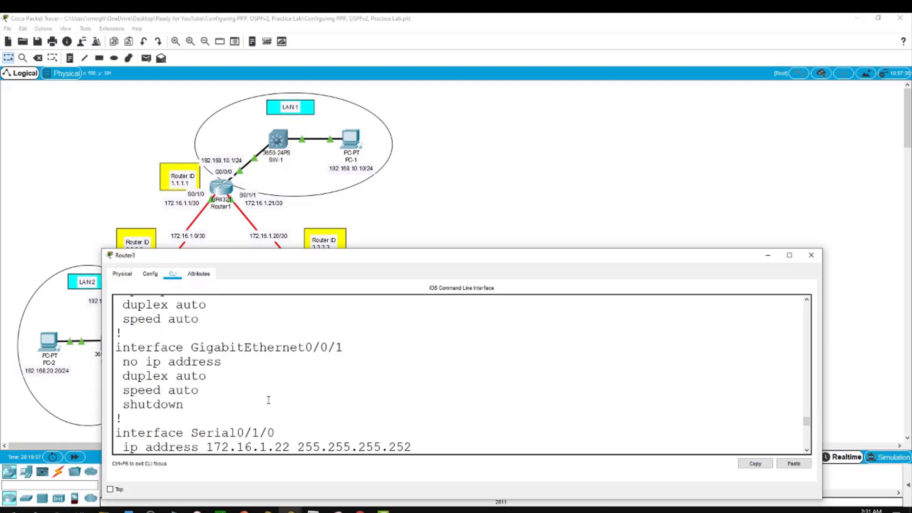
scroll(268, 400, "up", 3)
scroll(268, 400, "up", 3)
scroll(268, 400, "down", 3)
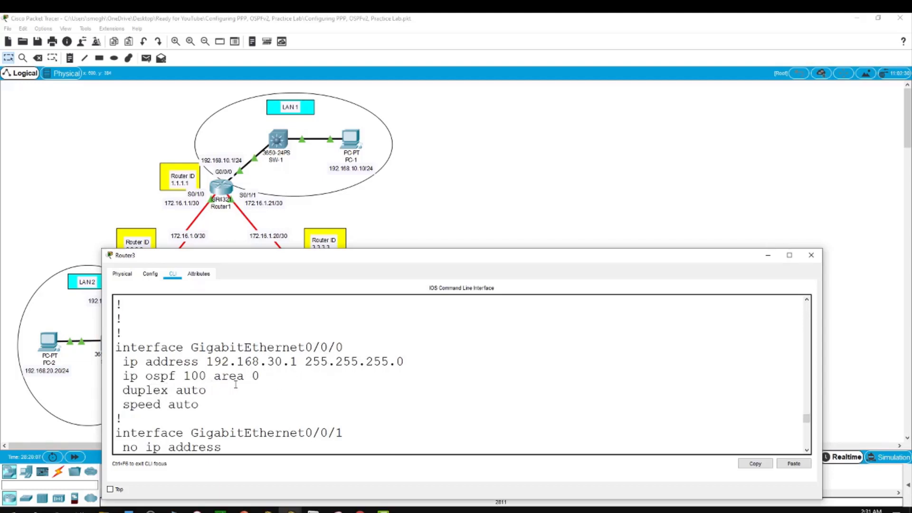
scroll(236, 386, "down", 3)
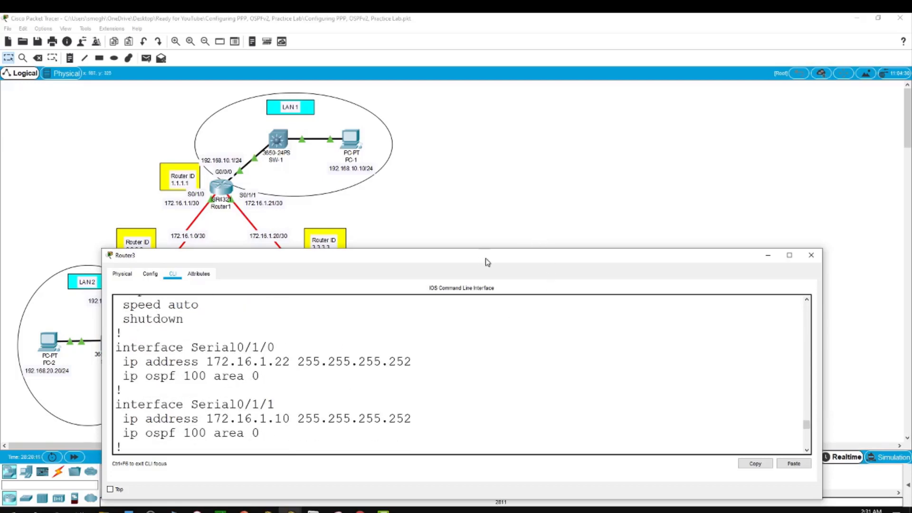
Check the OSPF settings under Router3's Serial0/1/0 and Serial0/1/1 interfaces against the topology, and return to the network diagram.
left_click_drag(483, 260, 578, 328)
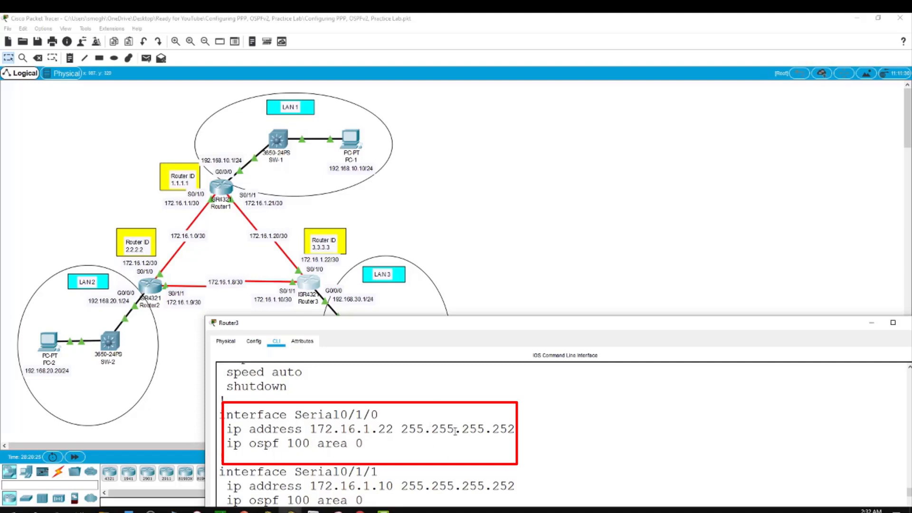
scroll(438, 449, "down", 2)
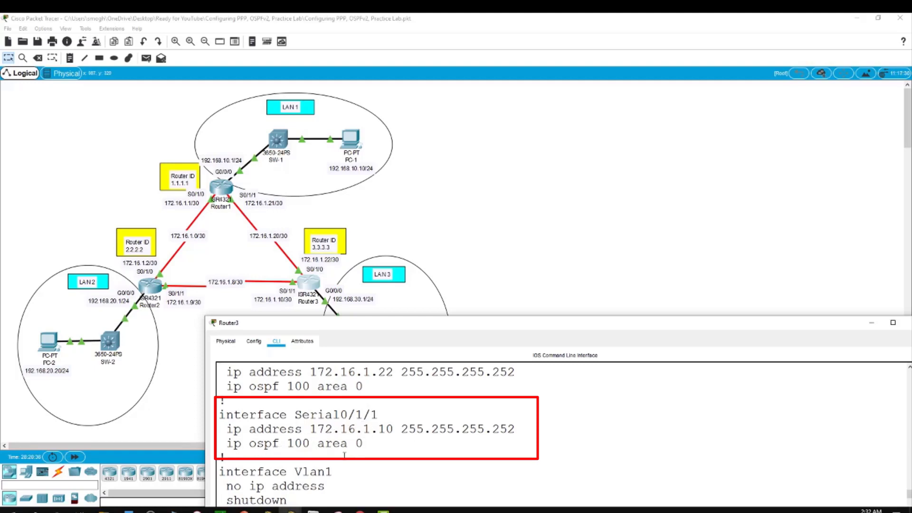
left_click(497, 229)
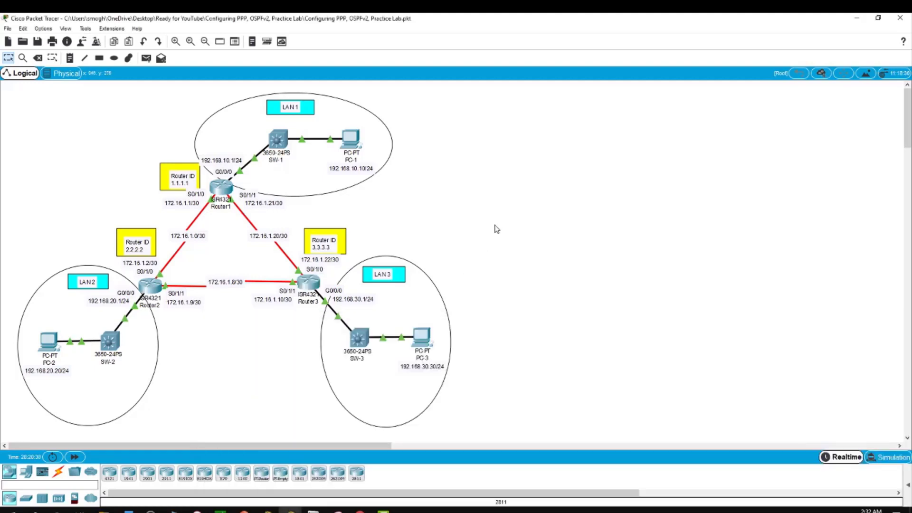
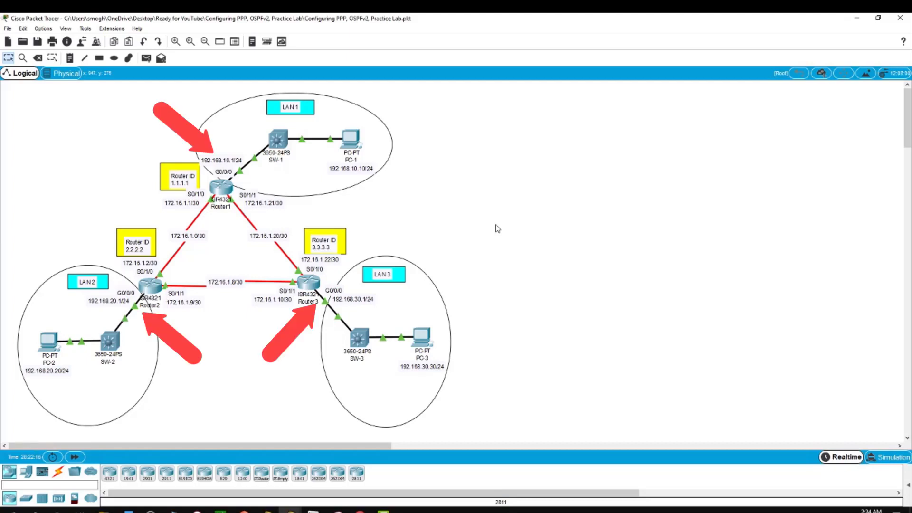
Make Router1's LAN interface g0/0/0 a passive interface in OSPF process 100.
type("conf t")
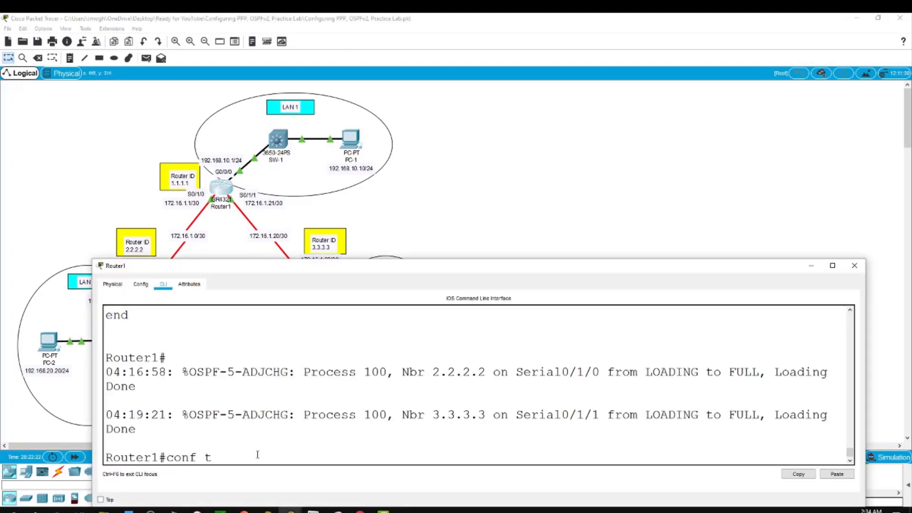
key("Return")
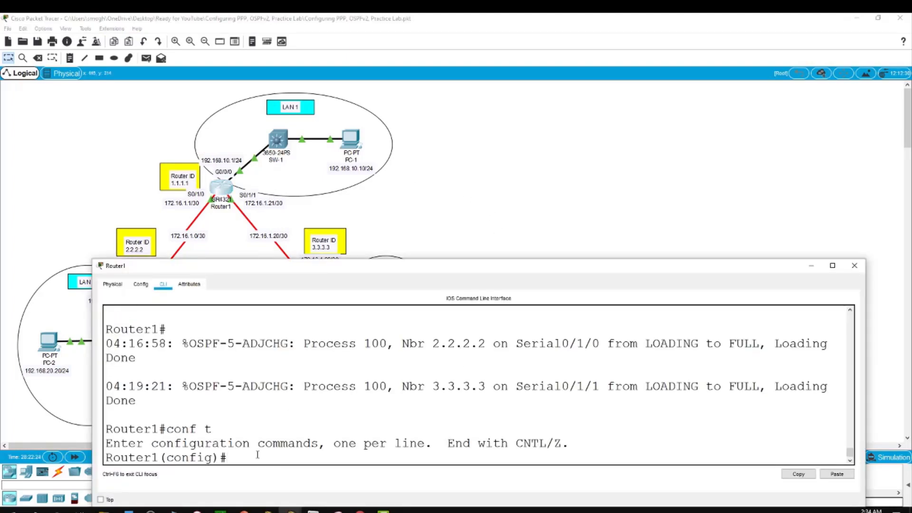
type("router ospf 100")
key("Return")
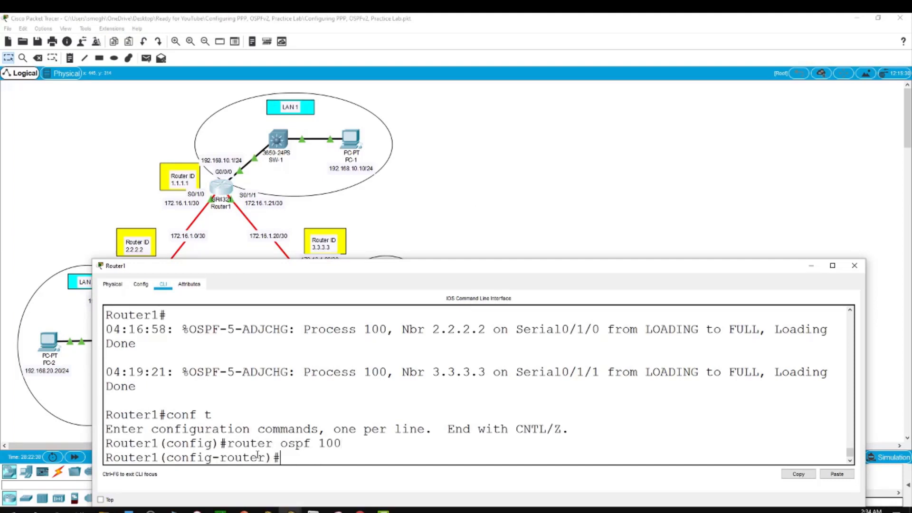
type("pas")
key("Tab")
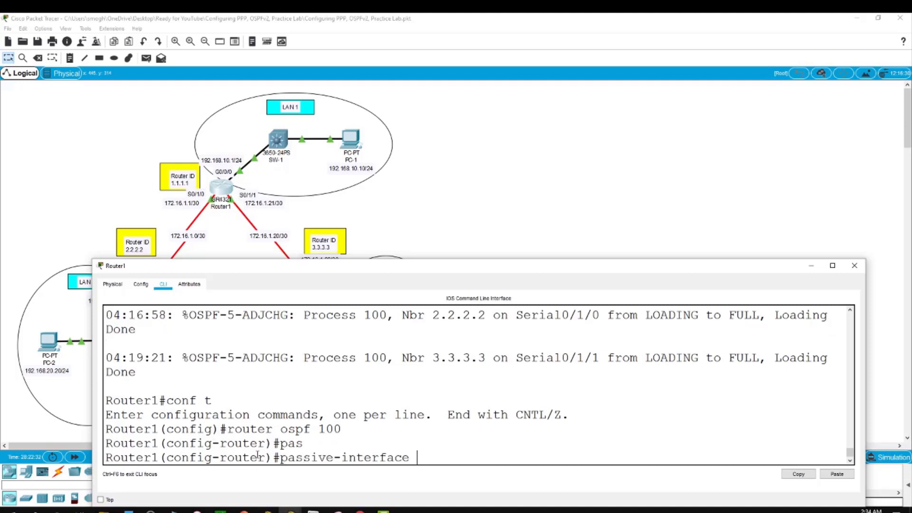
type("g0/0/0")
key("Return")
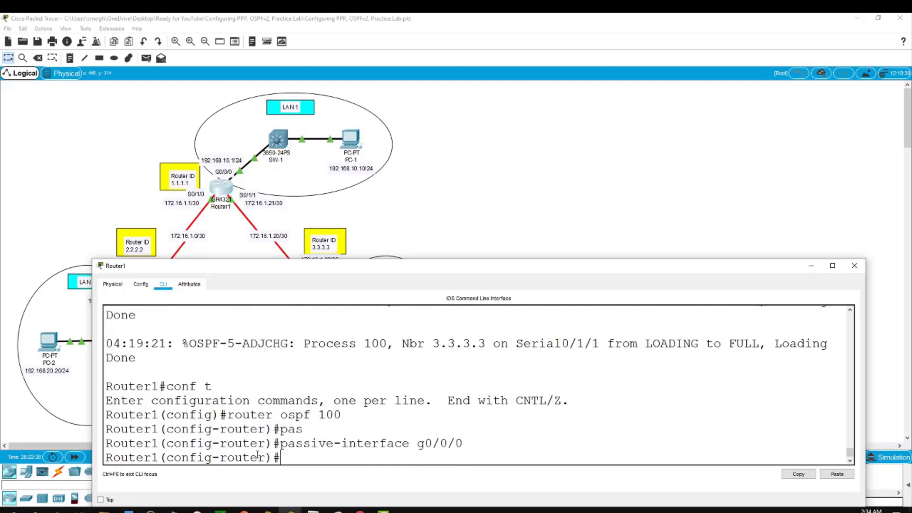
left_click(450, 203)
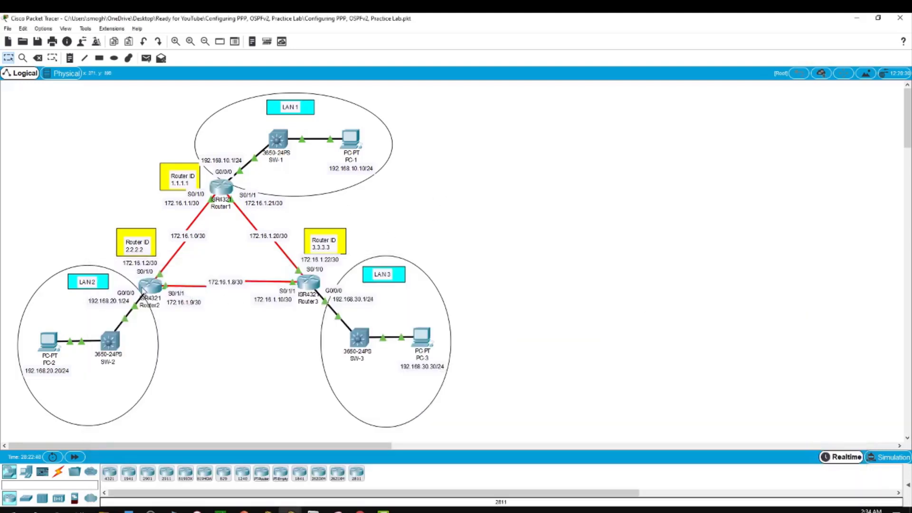
Make Router2's LAN interface g0/0/0 a passive interface in OSPF process 100.
left_click(147, 288)
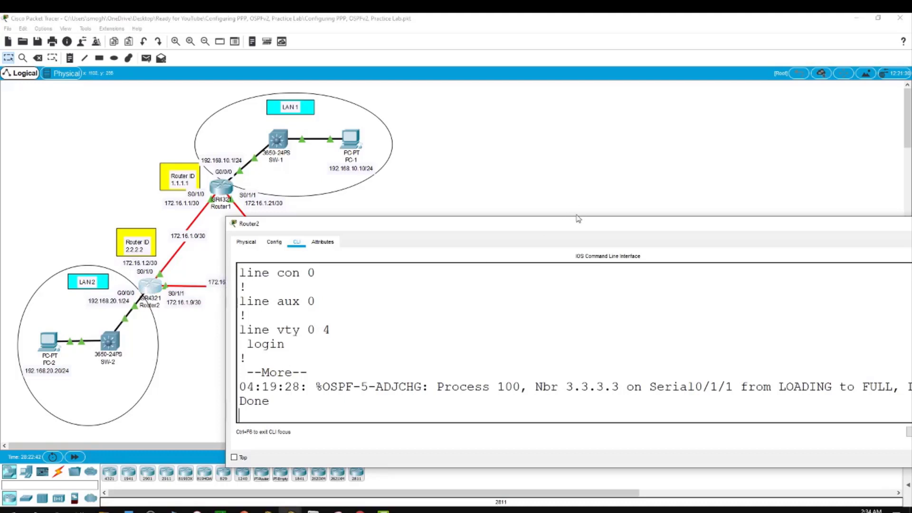
left_click_drag(577, 218, 495, 213)
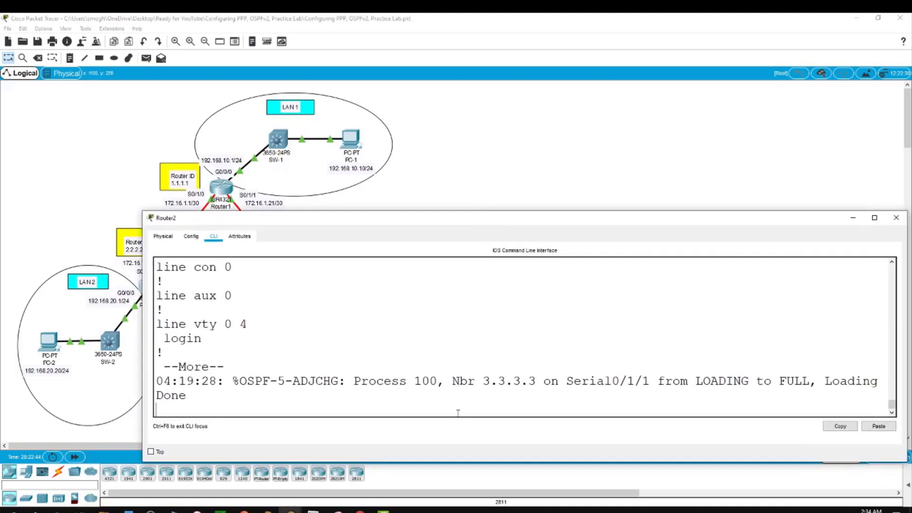
key("space")
key("space")
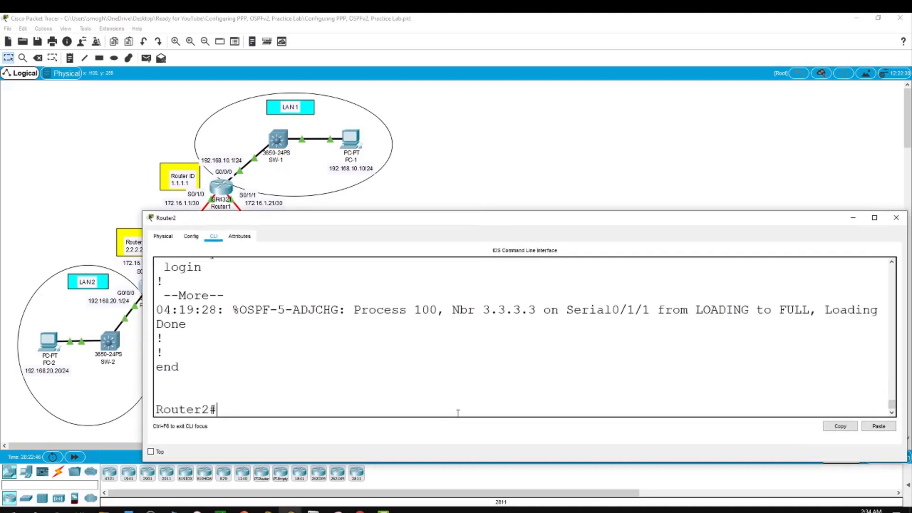
type("conf t")
key("Return")
type("router os")
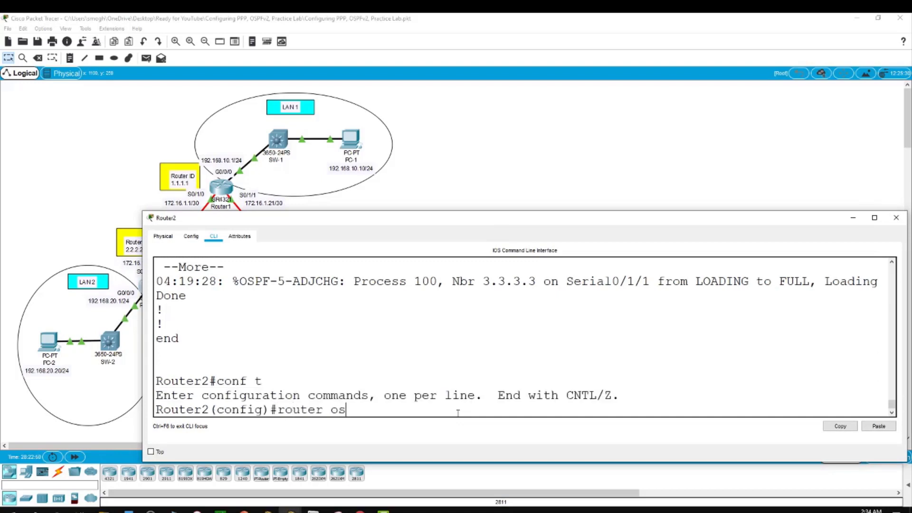
type("pf 100")
key("Return")
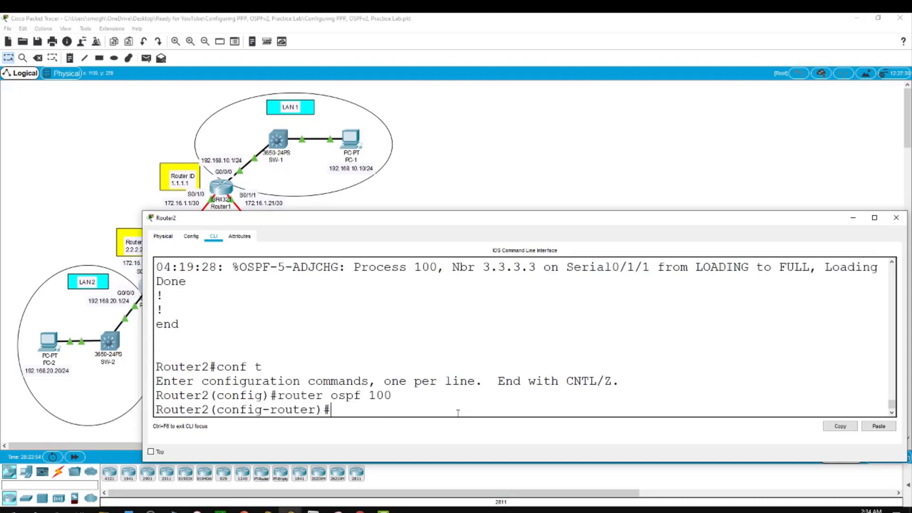
type("pa")
key("Tab")
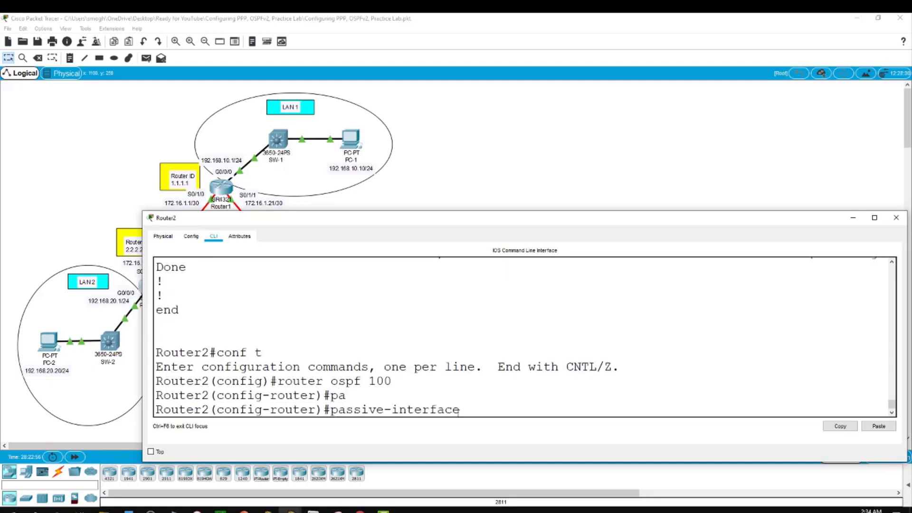
type("g0/0/0")
key("Return")
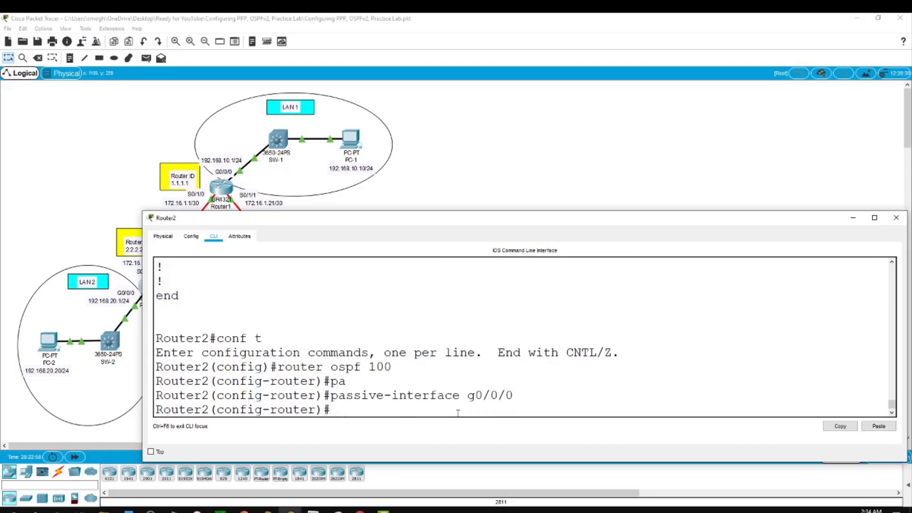
left_click(434, 249)
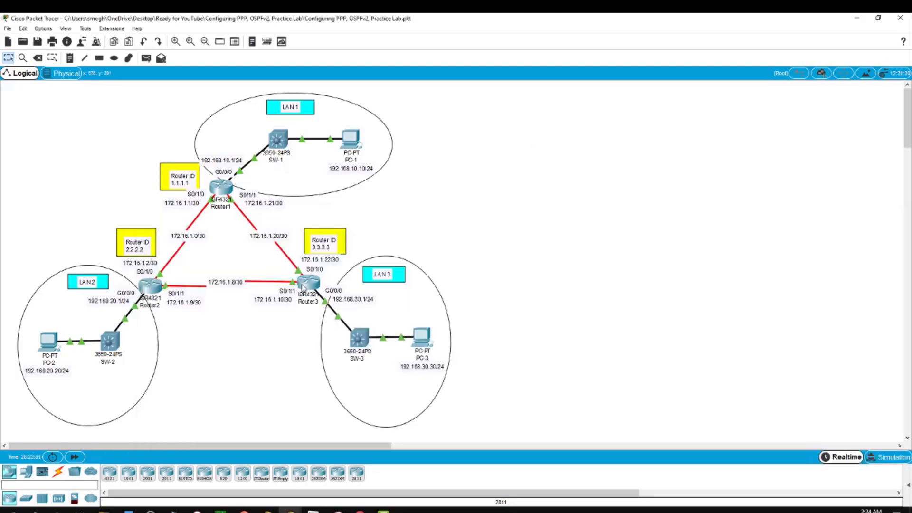
Leave the running configuration listing on Router3 and enter router configuration mode for OSPF process 100.
left_click(306, 284)
left_click_drag(445, 323, 398, 245)
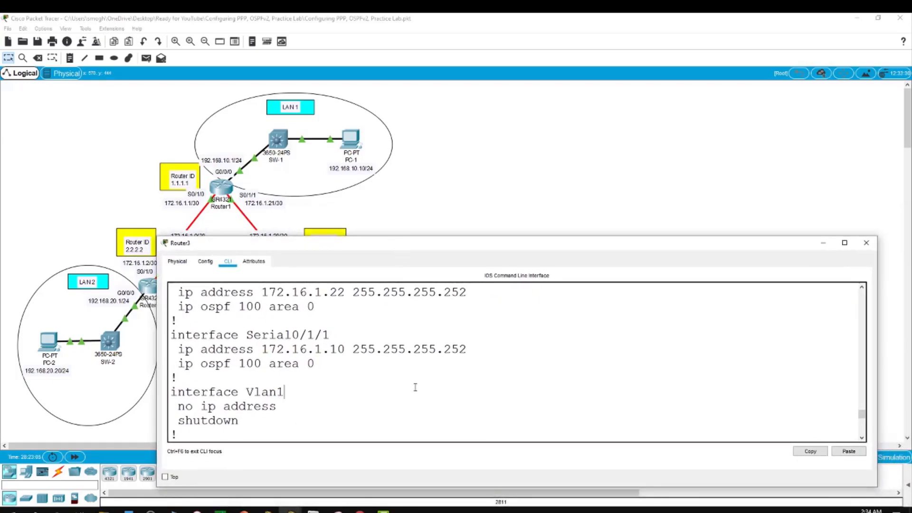
key("space")
type("conf ")
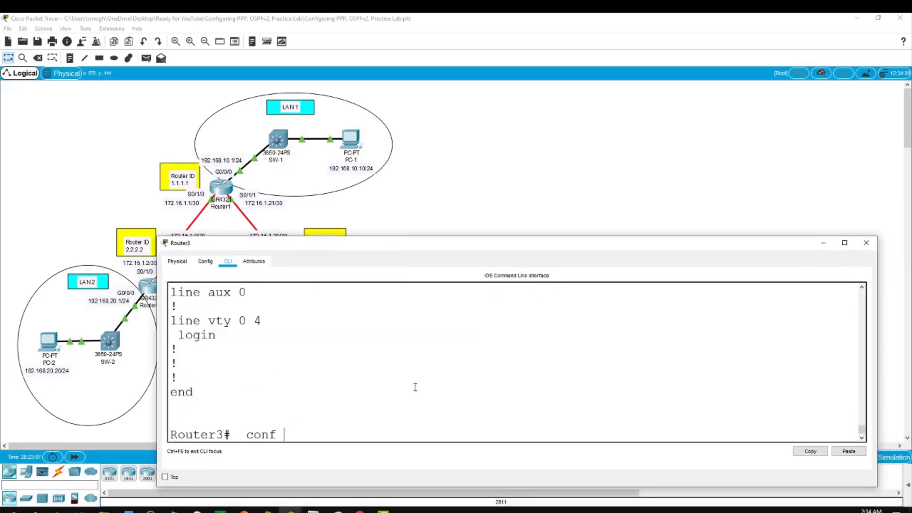
type("t")
key("Return")
type("ro")
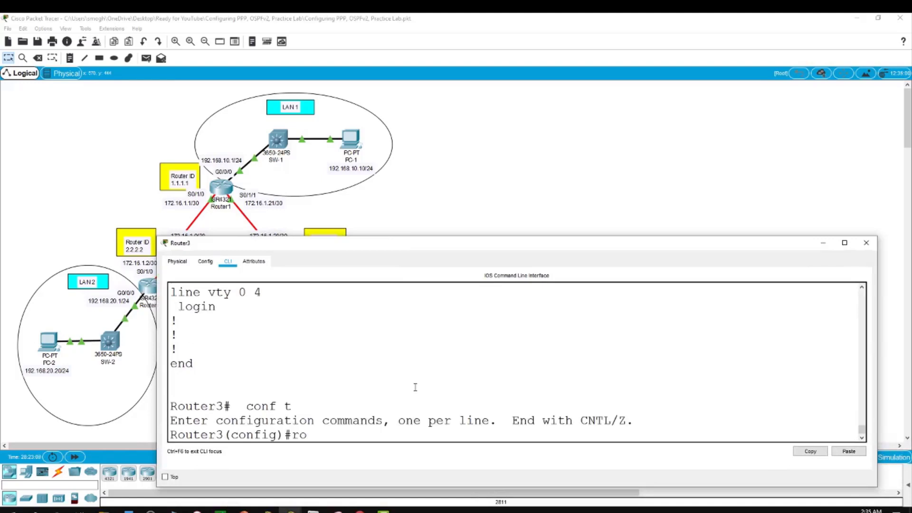
type("ute o")
key("BackSpace")
key("BackSpace")
key("BackSpace")
key("BackSpace")
type("ter ospf 100")
key("Return")
Set g0/0/0 as a passive interface in Router3's OSPF process and return to the network diagram.
type("pa")
key("Tab")
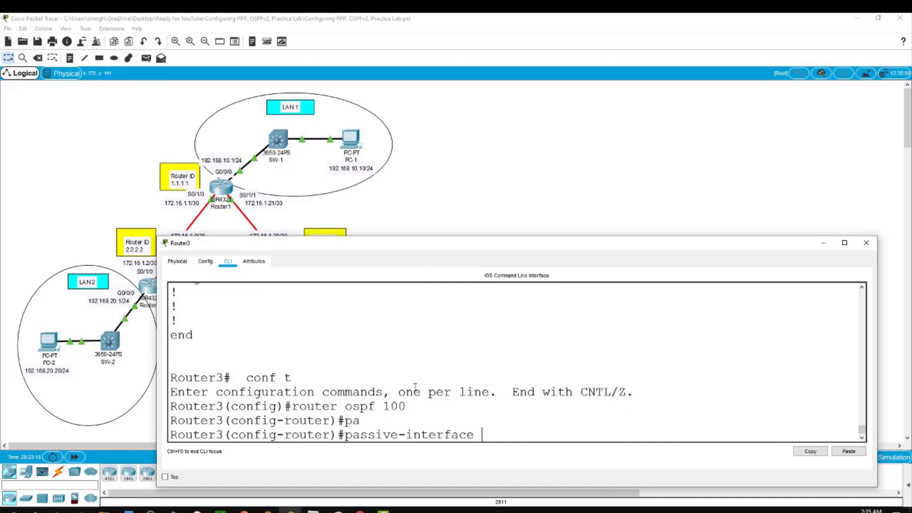
type("g0/0/0")
key("Return")
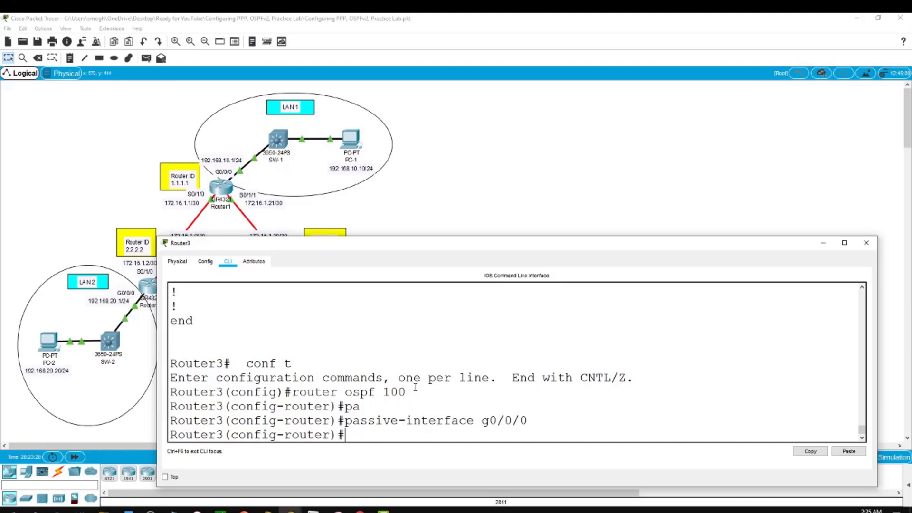
left_click(571, 171)
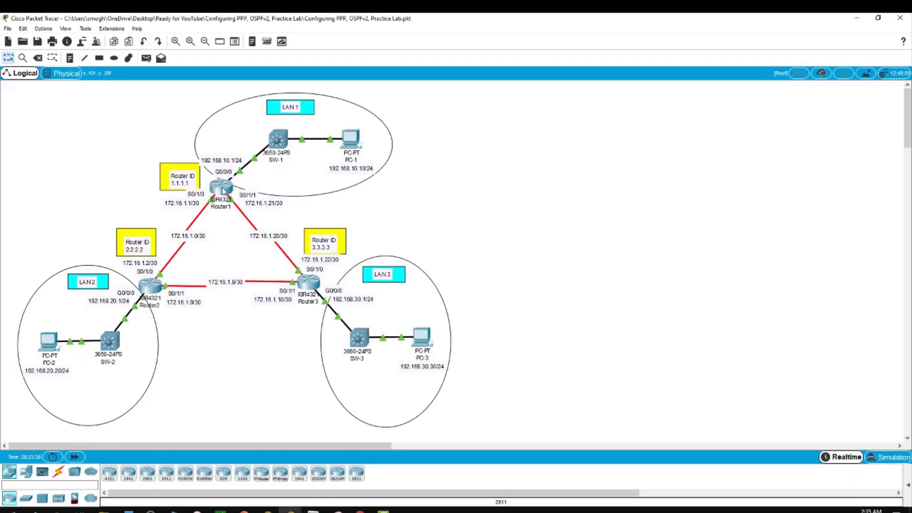
End configuration mode on Router1 and check its running configuration for the passive-interface entry under router OSPF 100.
left_click(218, 187)
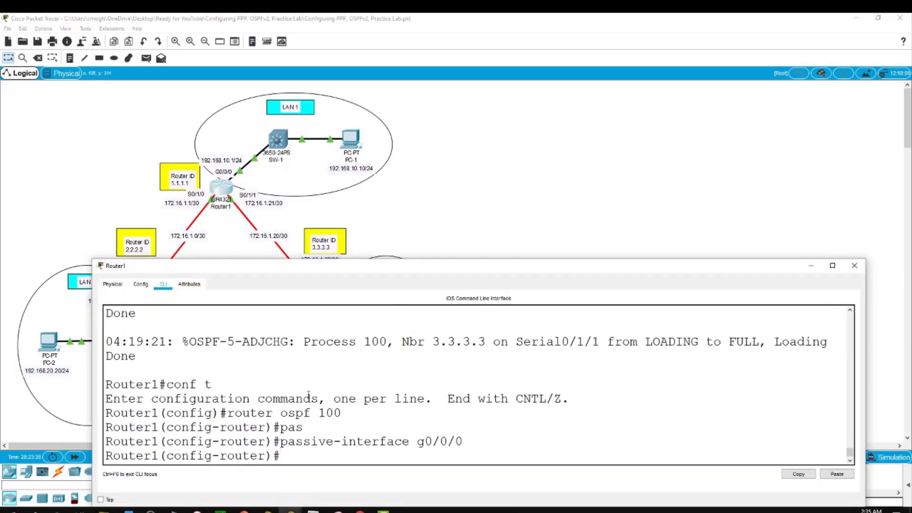
type("end")
key("Return")
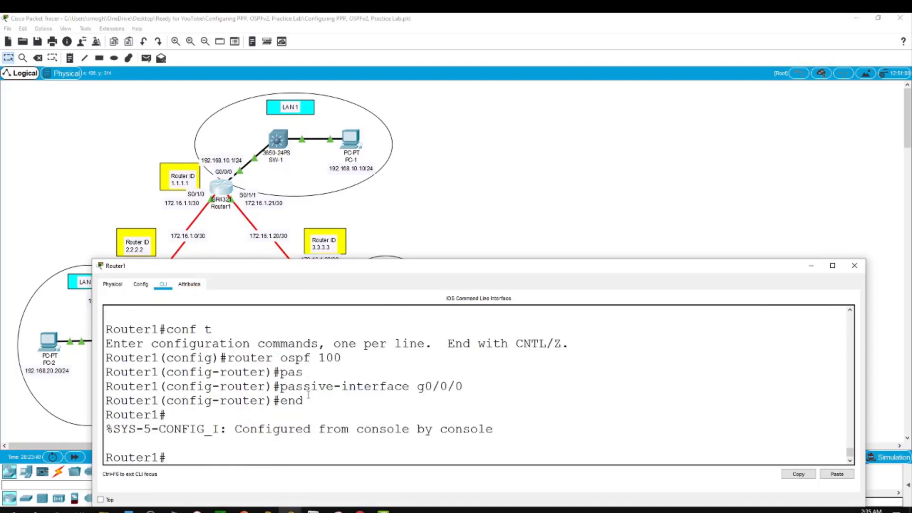
type("show run")
key("Return")
key("space")
key("space")
key("space")
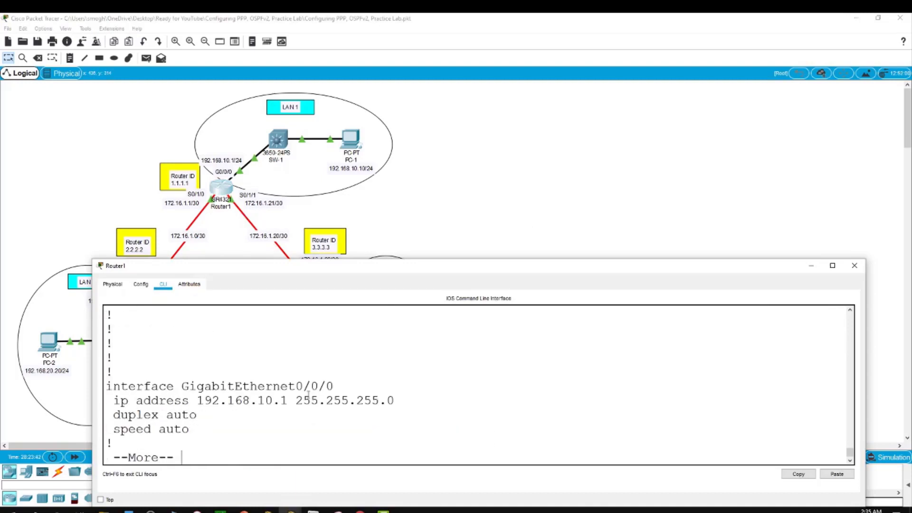
scroll(308, 395, "up", 3)
scroll(308, 394, "up", 5)
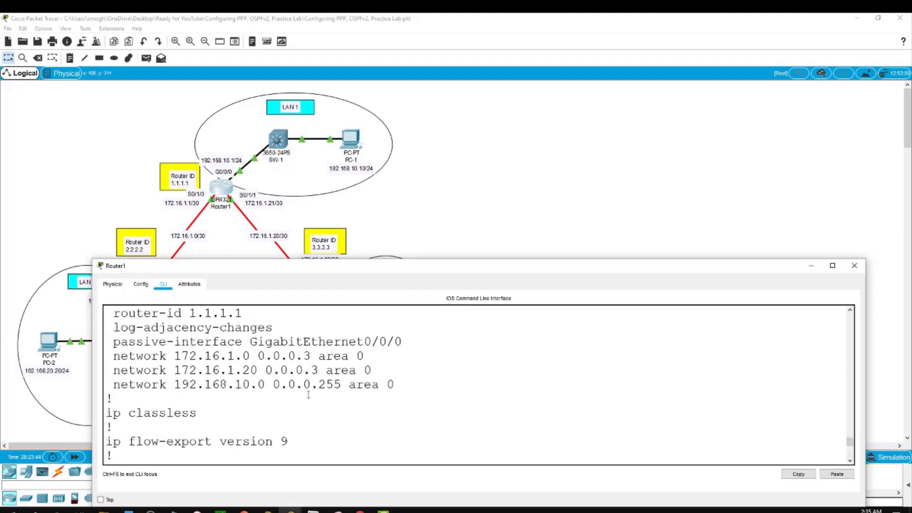
scroll(308, 395, "up", 1)
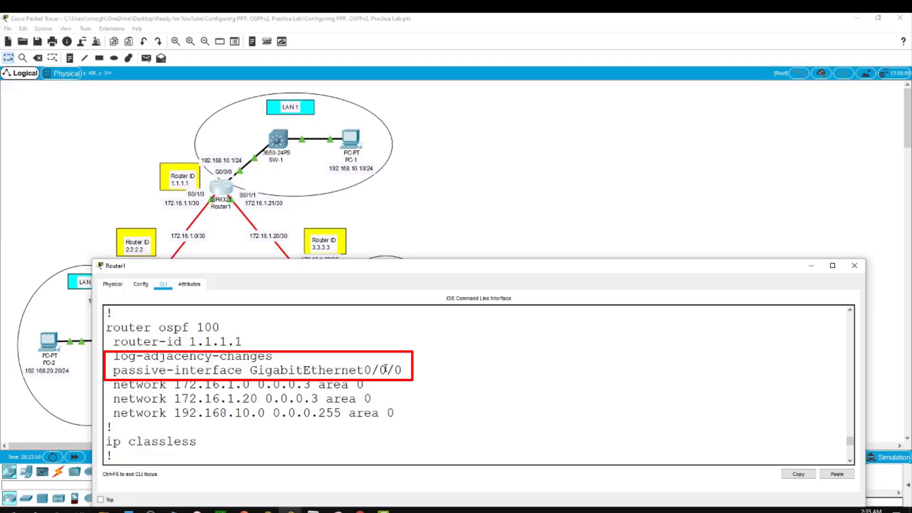
left_click(448, 194)
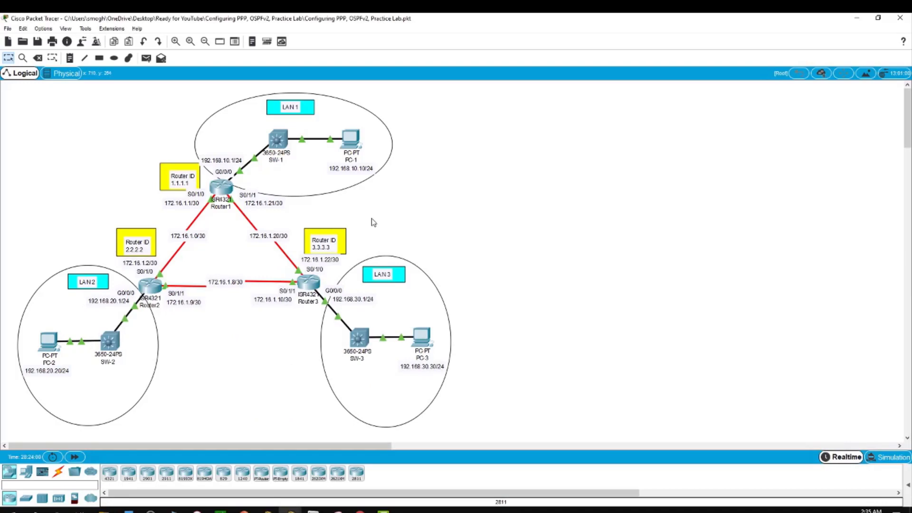
End configuration mode on Router2 and check its running configuration for the passive-interface entry under router OSPF 100.
left_click(155, 291)
type("end")
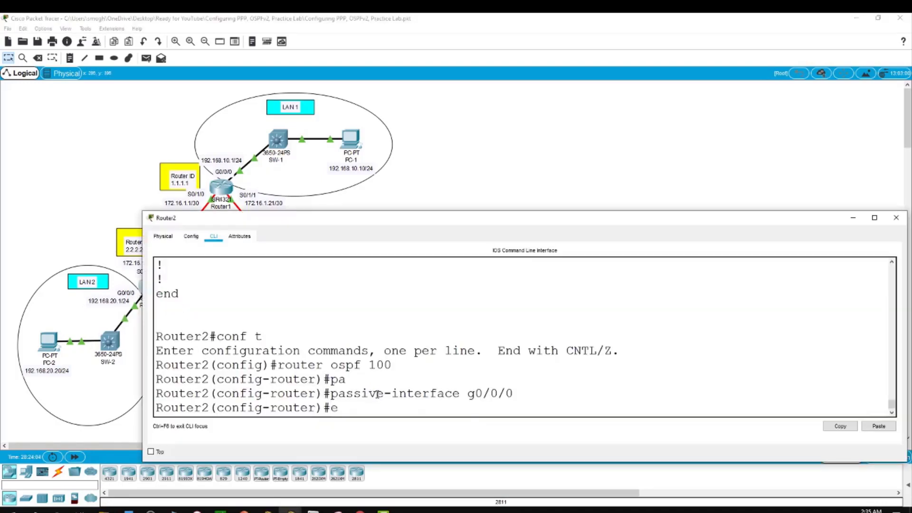
key("Return")
type("show ru")
key("Return")
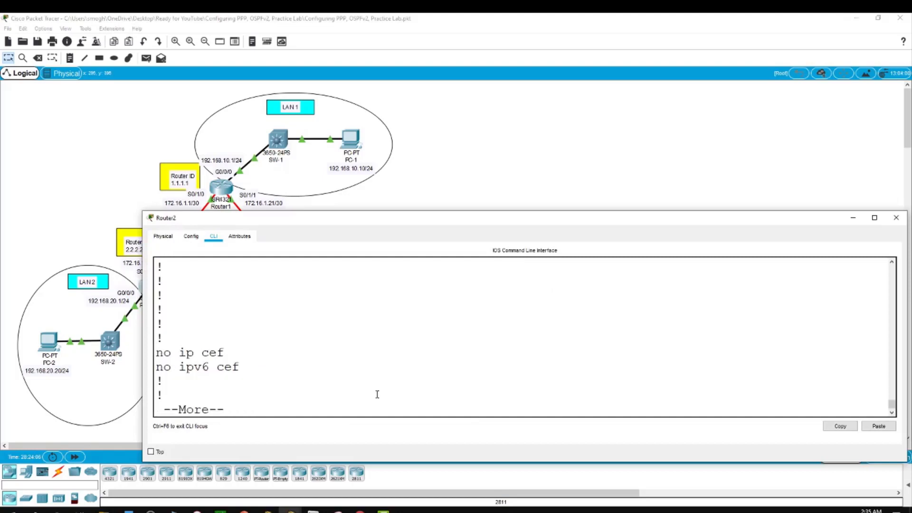
key("space")
key("space")
key("space")
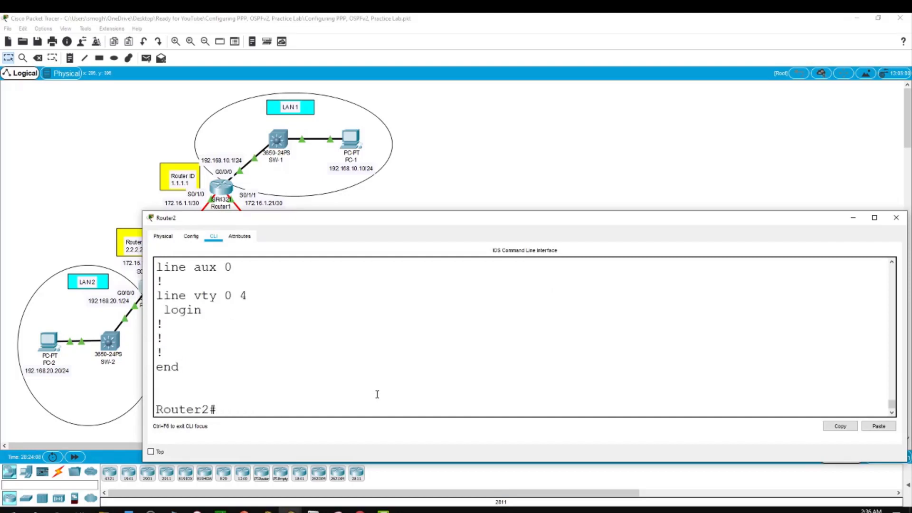
scroll(377, 394, "up", 7)
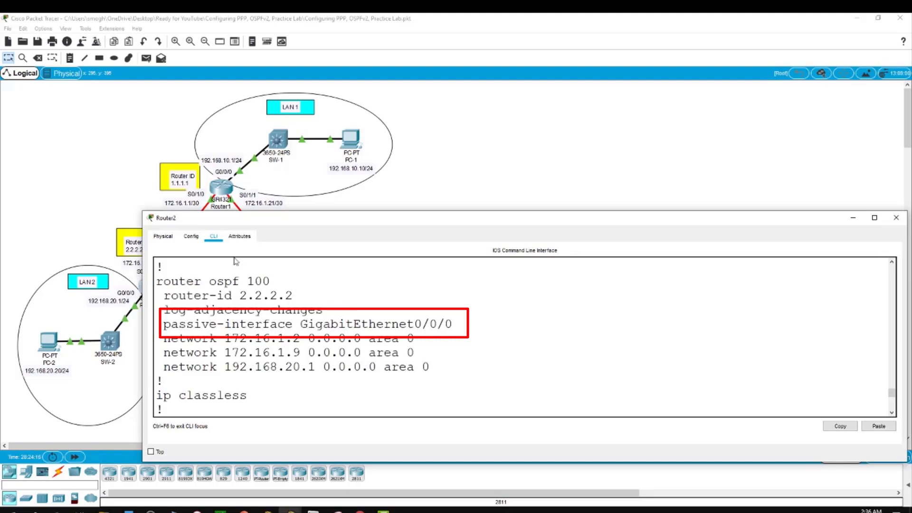
left_click(492, 189)
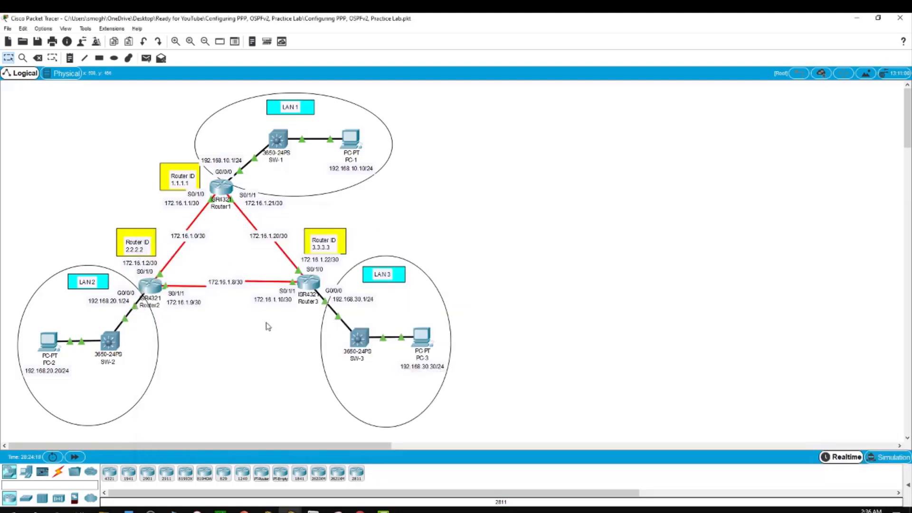
End configuration mode on Router3 and list its complete running configuration.
left_click(307, 286)
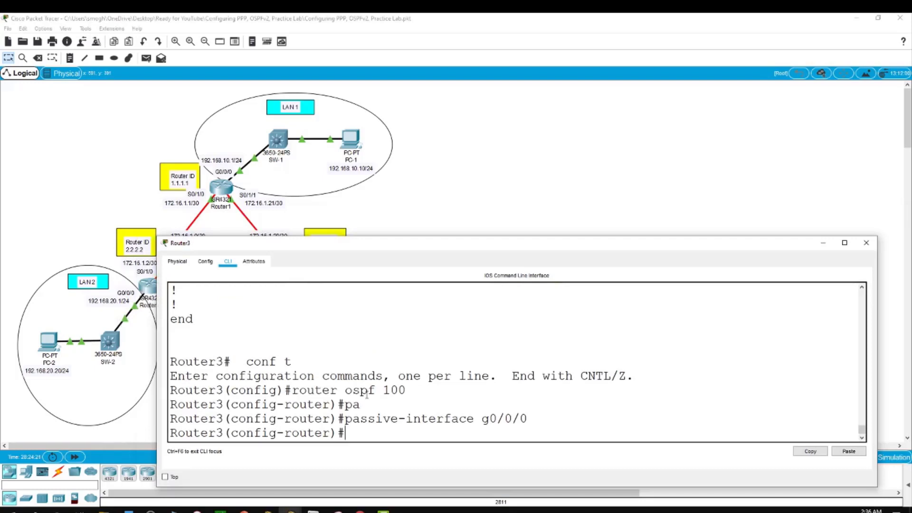
type("end")
key("Return")
type("show ru")
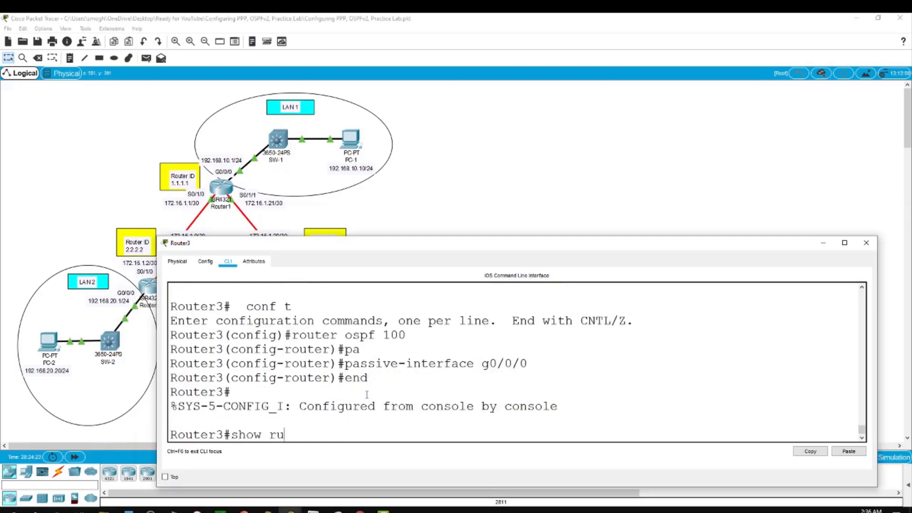
key("Return")
key("space")
key("space")
key("space")
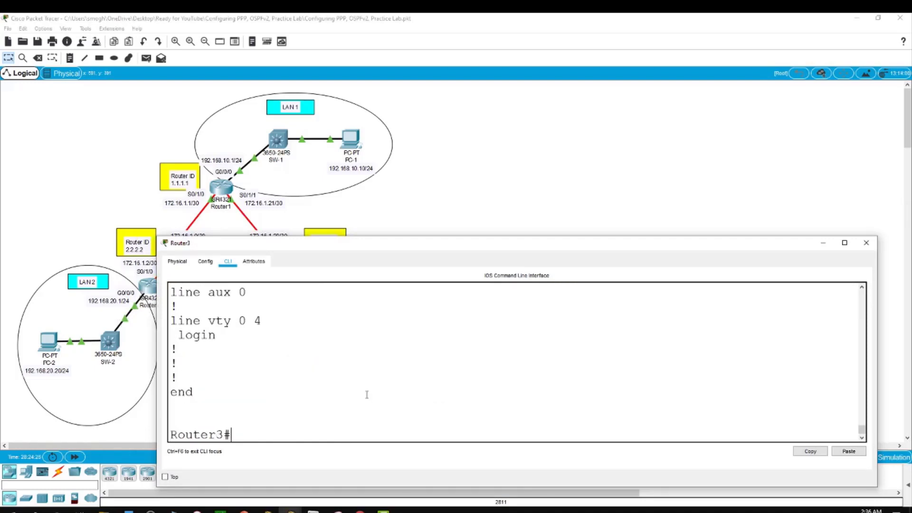
Examine Router3's running configuration for the OSPF area entries on its interfaces and the passive-interface entry under router OSPF 100.
scroll(366, 395, "up", 8)
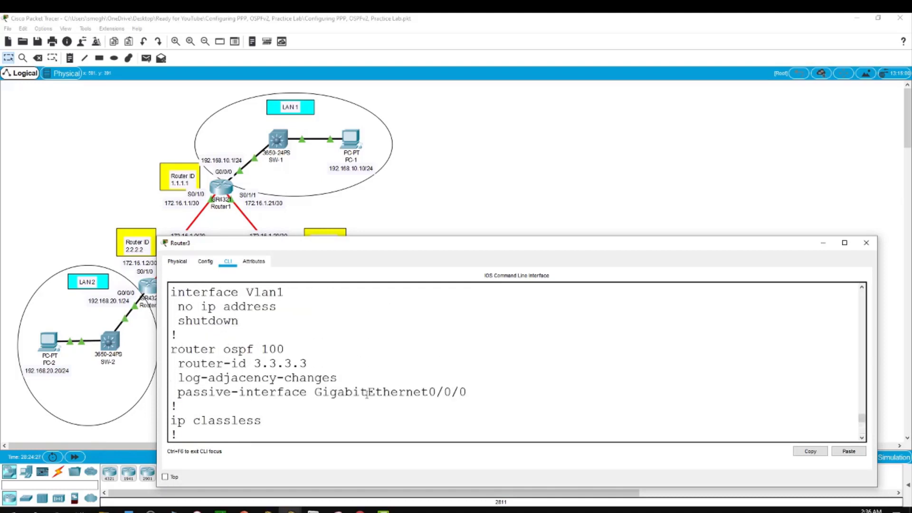
scroll(366, 395, "up", 8)
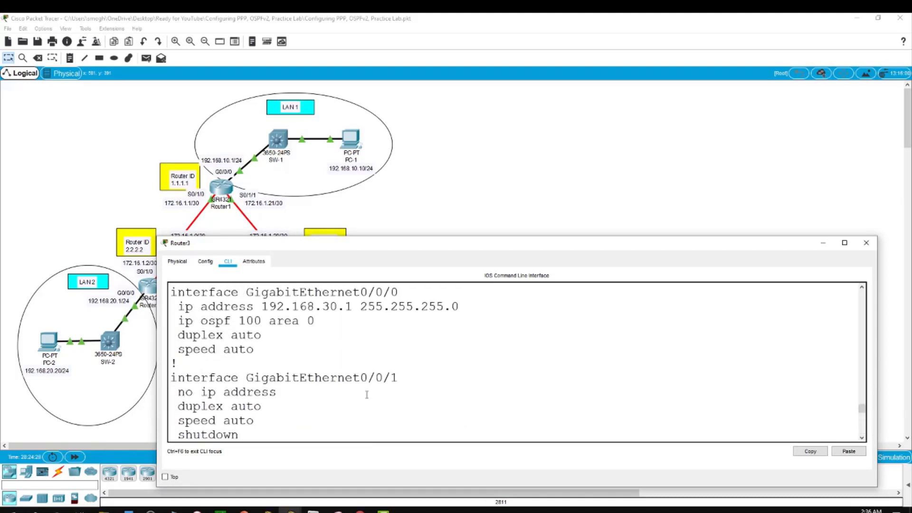
scroll(366, 395, "up", 3)
scroll(366, 395, "down", 3)
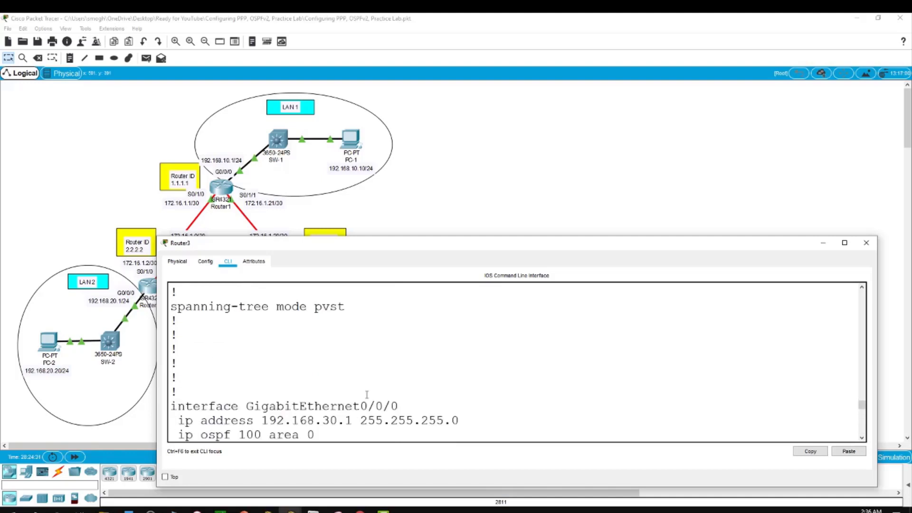
scroll(366, 395, "down", 1)
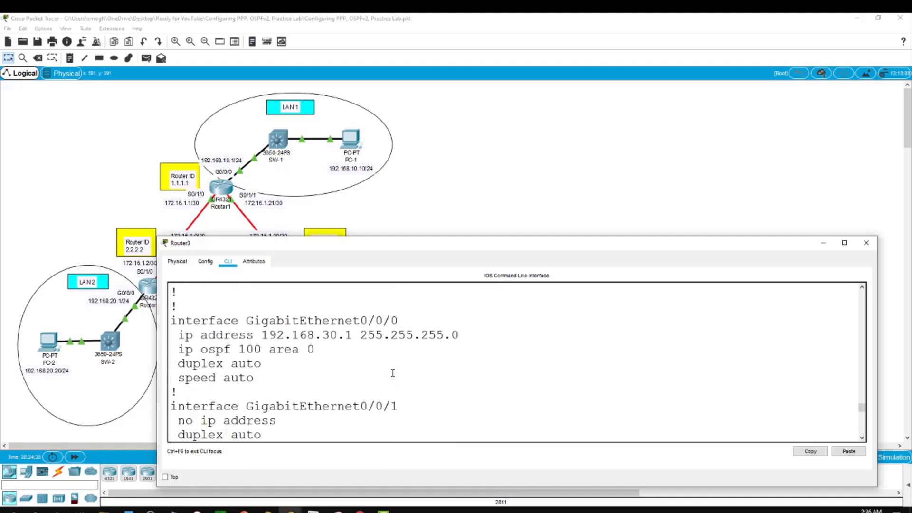
scroll(393, 373, "down", 5)
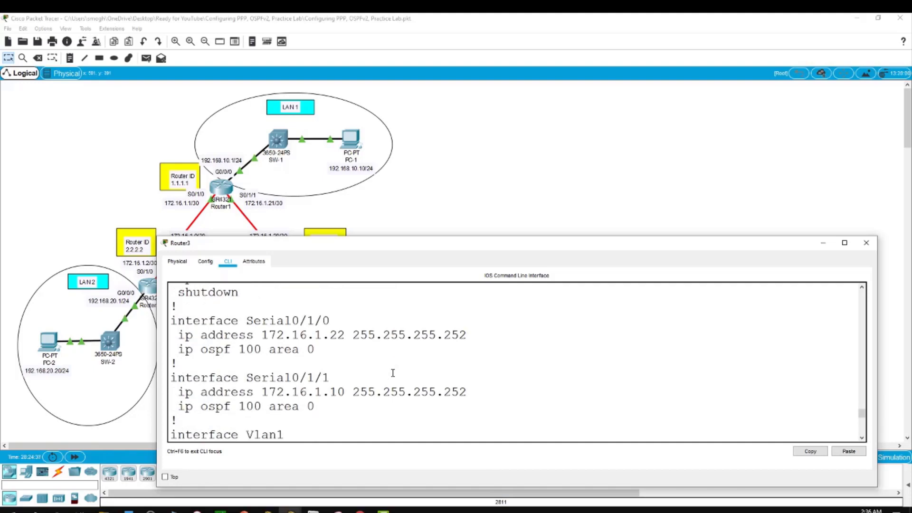
scroll(392, 373, "down", 3)
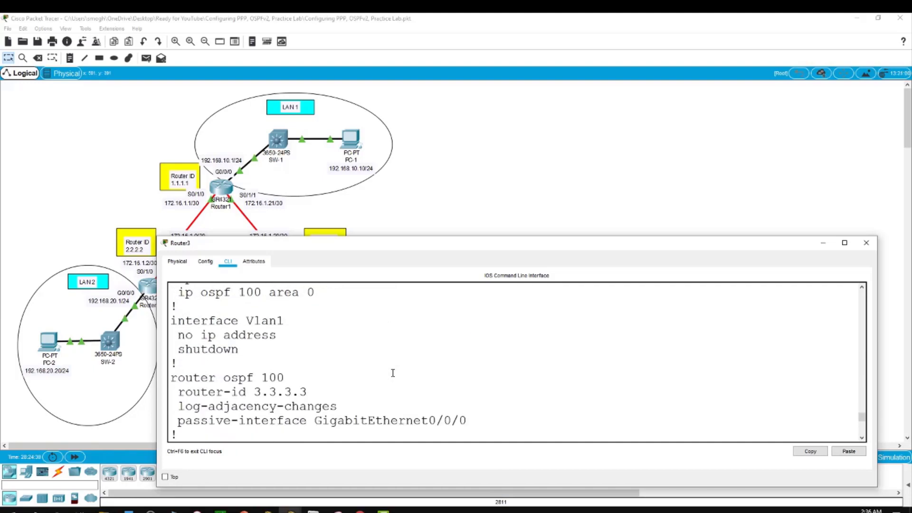
scroll(392, 373, "down", 1)
scroll(393, 373, "down", 1)
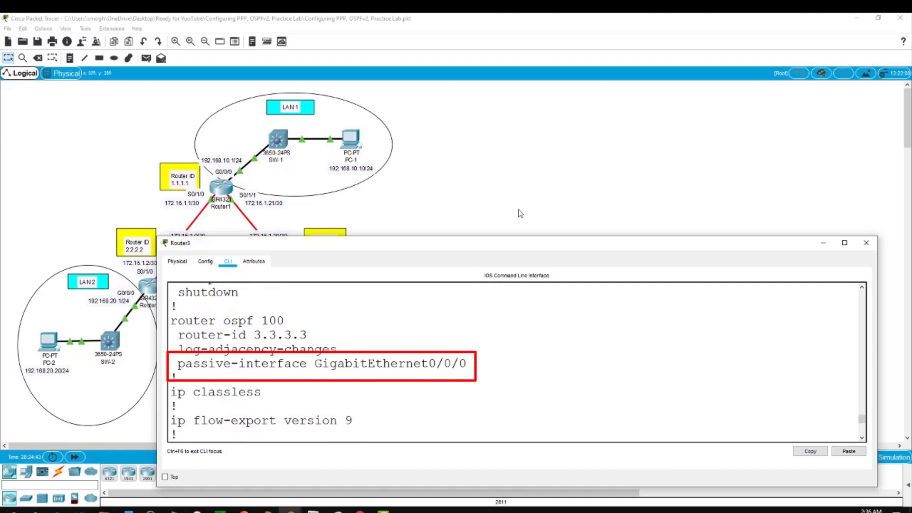
left_click(495, 200)
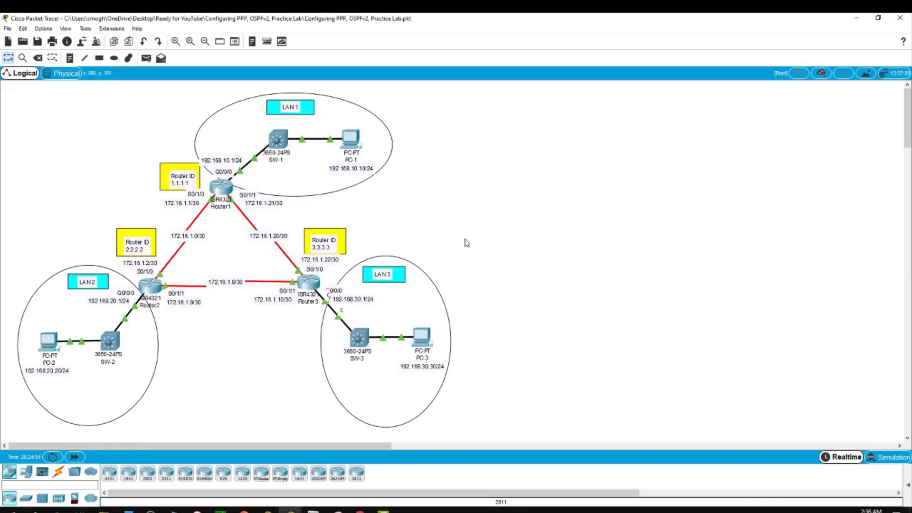
Display Router1's IP routing table, enlarge its window to read the OSPF routes, and return to the network diagram.
left_click(222, 187)
scroll(338, 343, "down", 8)
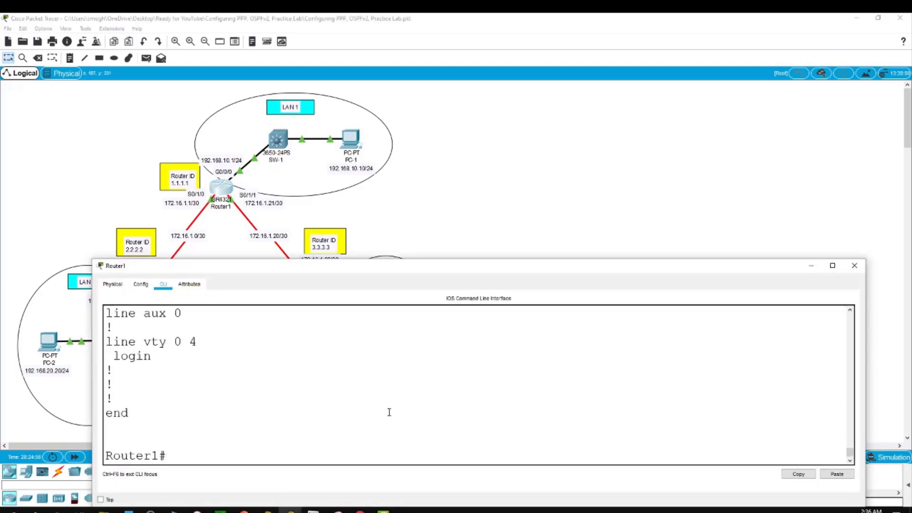
type("show ip route")
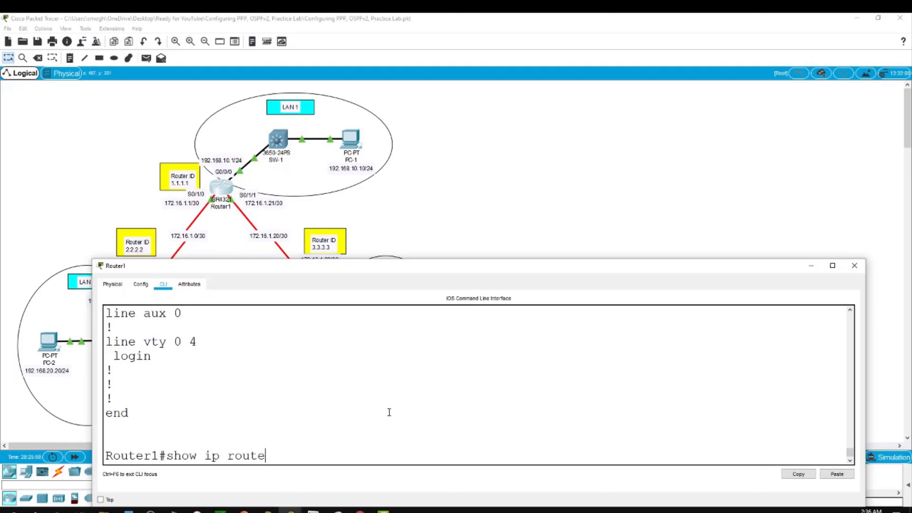
key("Return")
key("space")
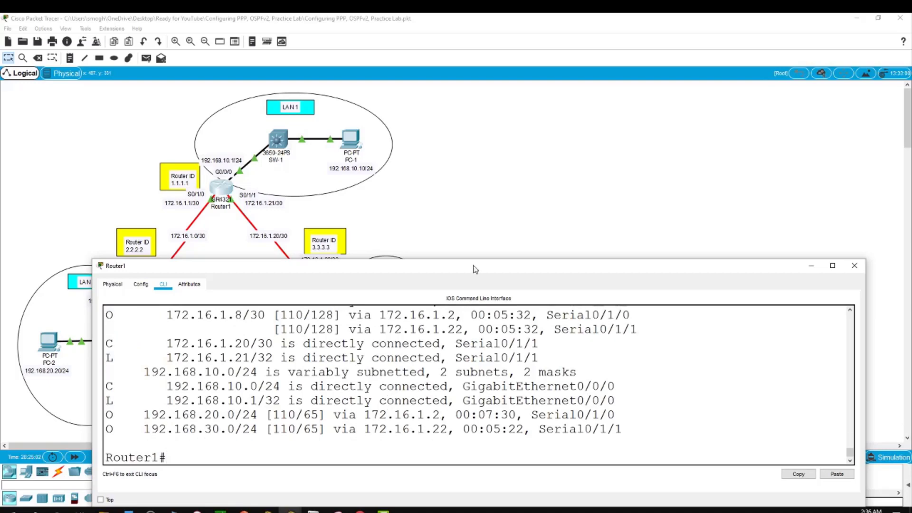
left_click_drag(475, 259, 488, 124)
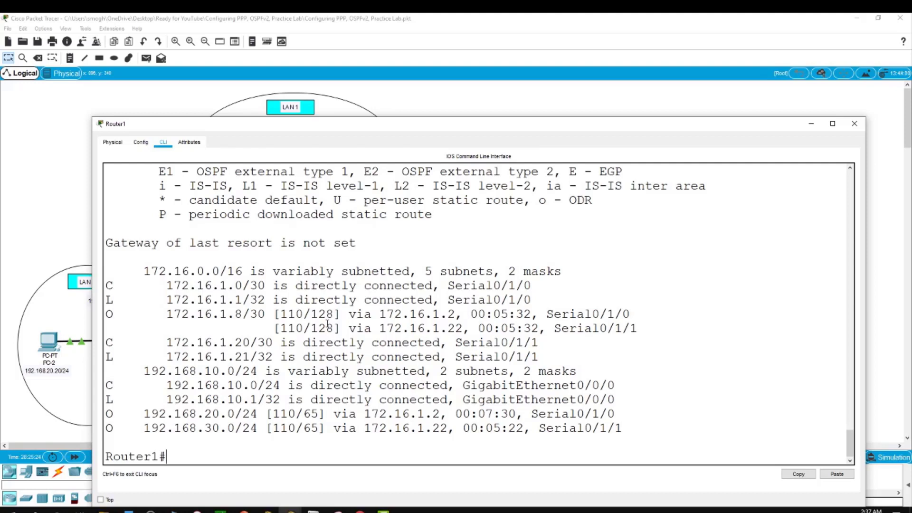
left_click(53, 206)
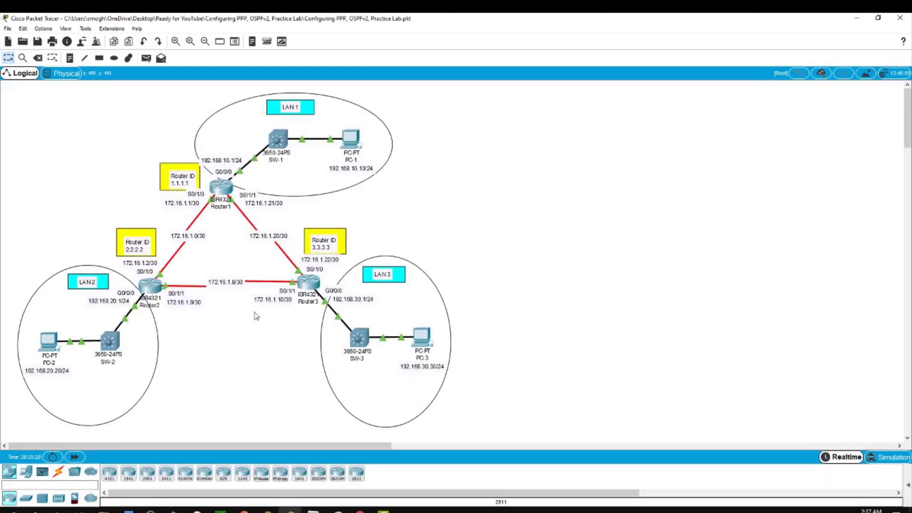
Display Router2's IP routing table, enlarge its window to read the OSPF routes, and return to the network diagram.
left_click(150, 287)
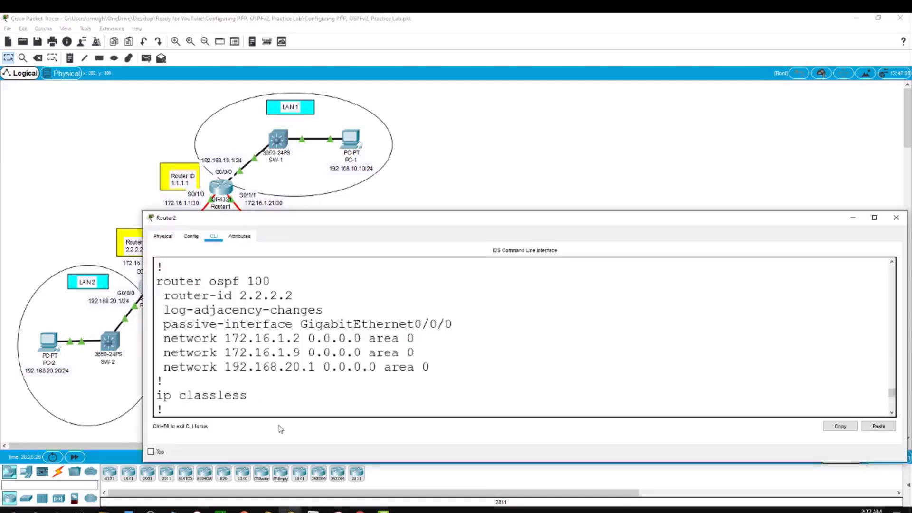
scroll(297, 397, "down", 1)
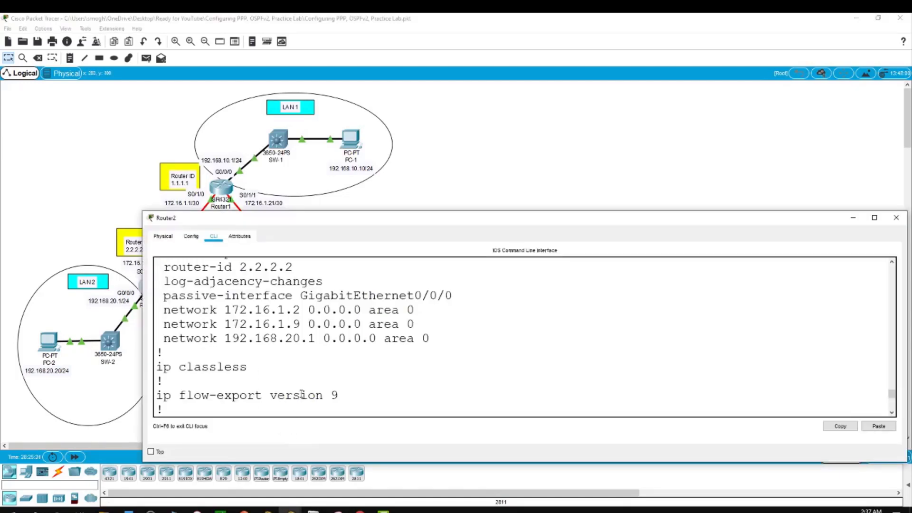
key("Return")
type("show ip route")
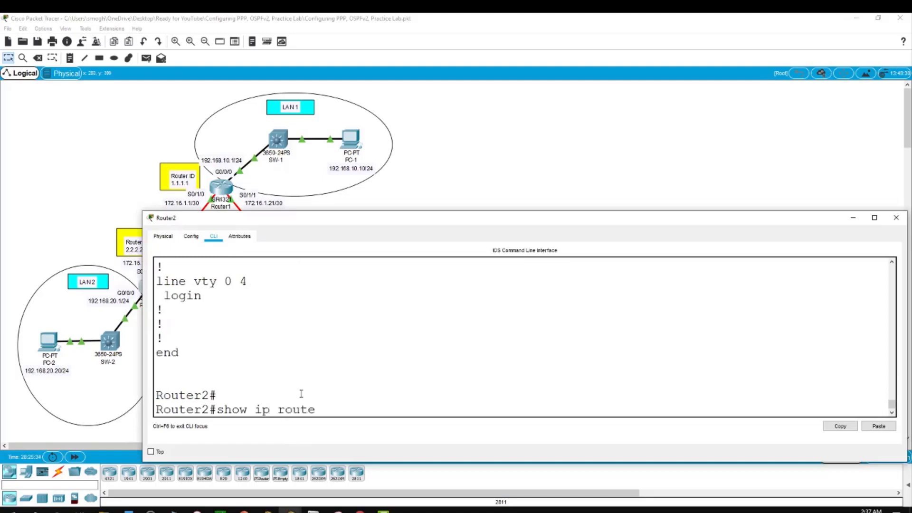
key("Return")
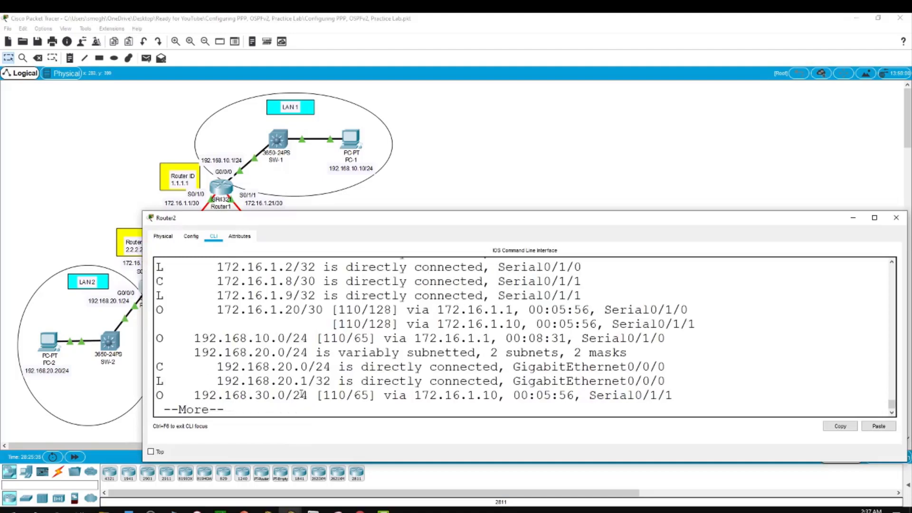
key("space")
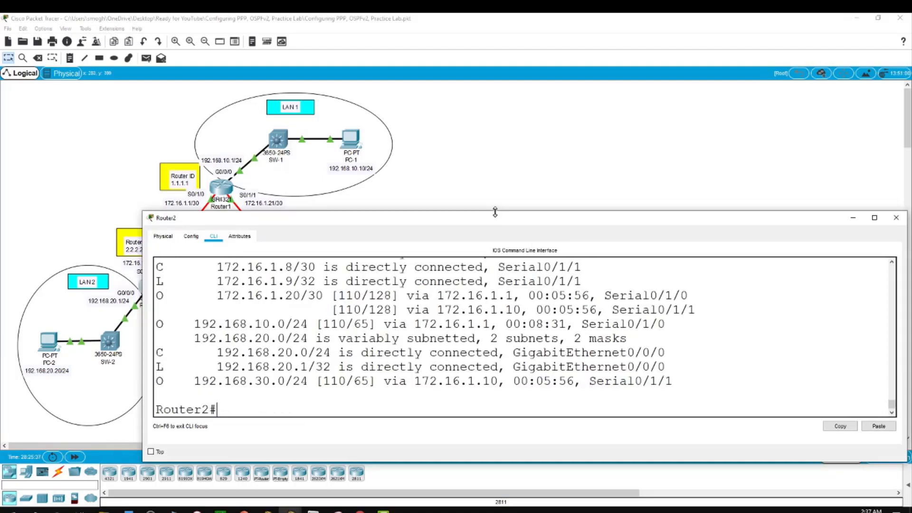
left_click_drag(495, 212, 495, 147)
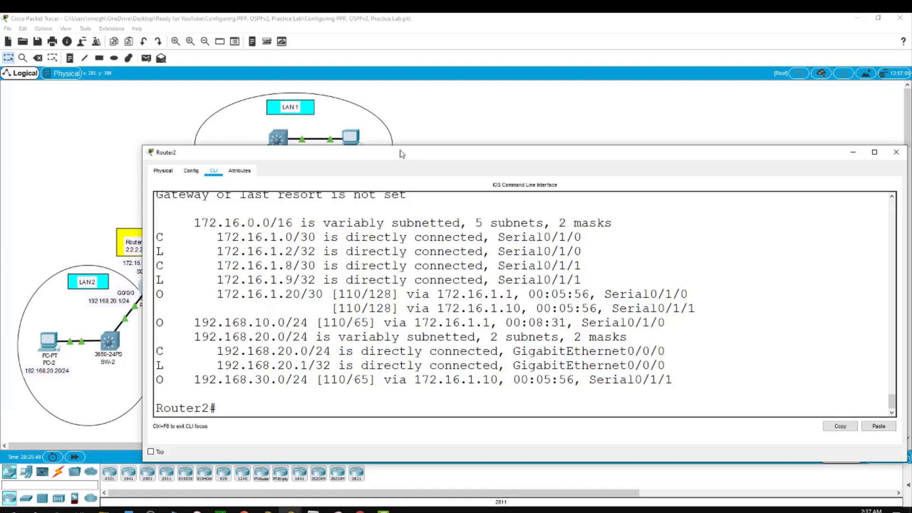
left_click(445, 114)
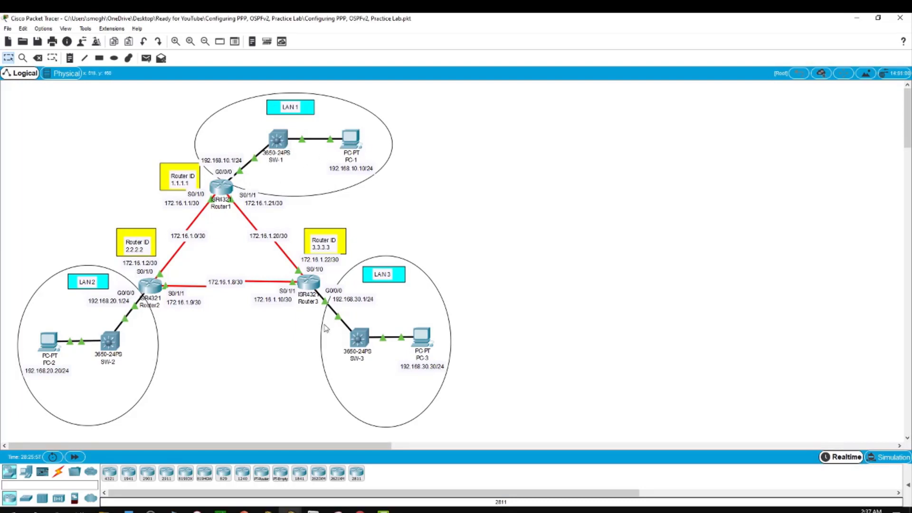
Open PC-1's command prompt in place of its IP configuration and ping PC-2 at 192.168.20.20.
left_click(350, 144)
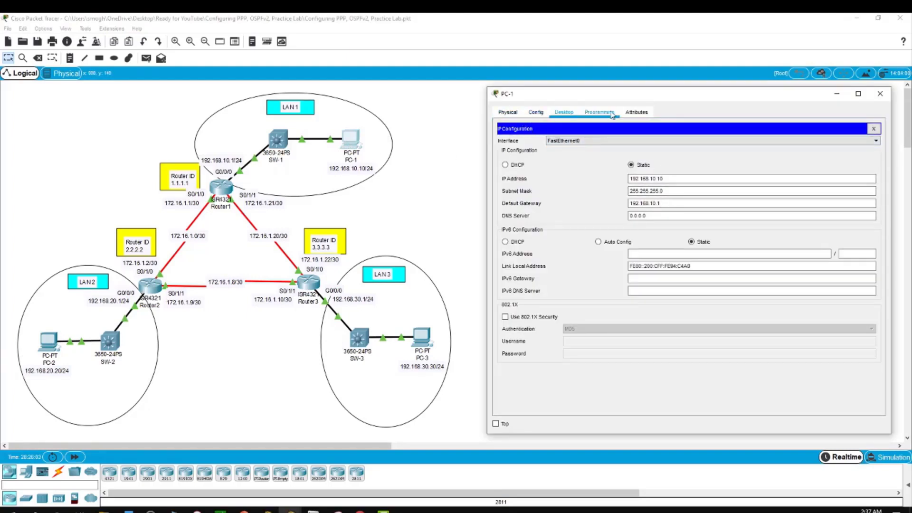
left_click(873, 129)
left_click(768, 152)
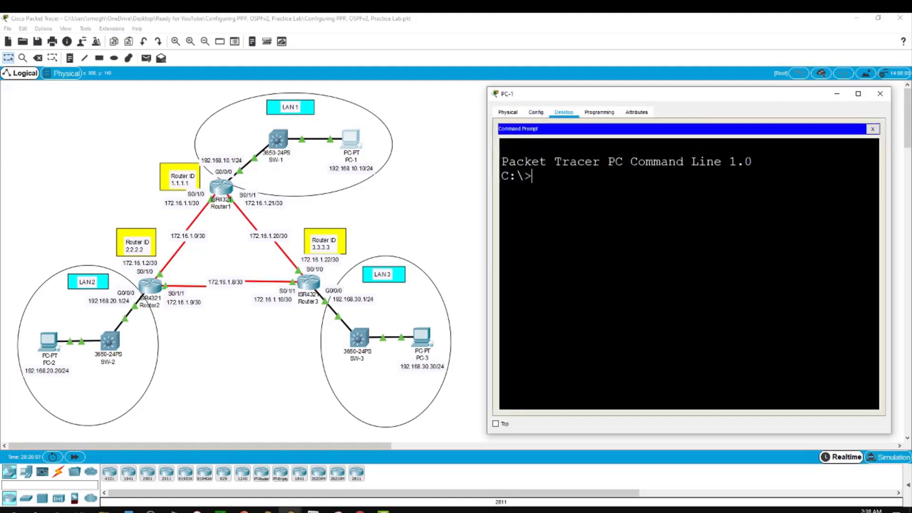
type("ping 192.168.20.20")
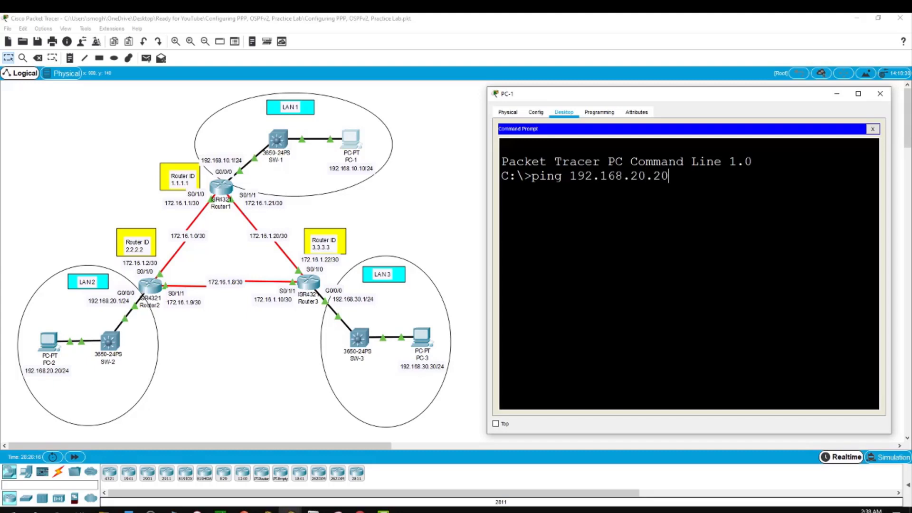
key("Return")
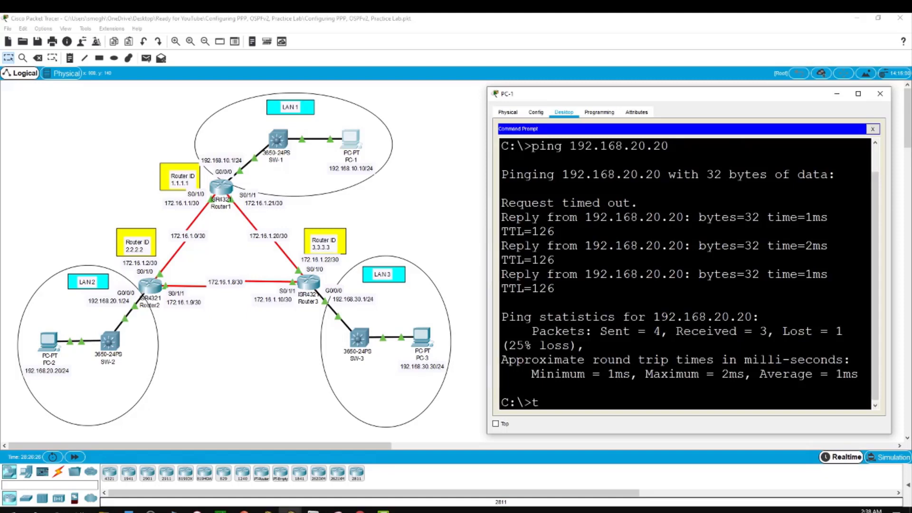
Trace the route from PC-1 to PC-3 at 192.168.30.30, widen the window to read the hops, and return to the diagram.
type("racert 192.")
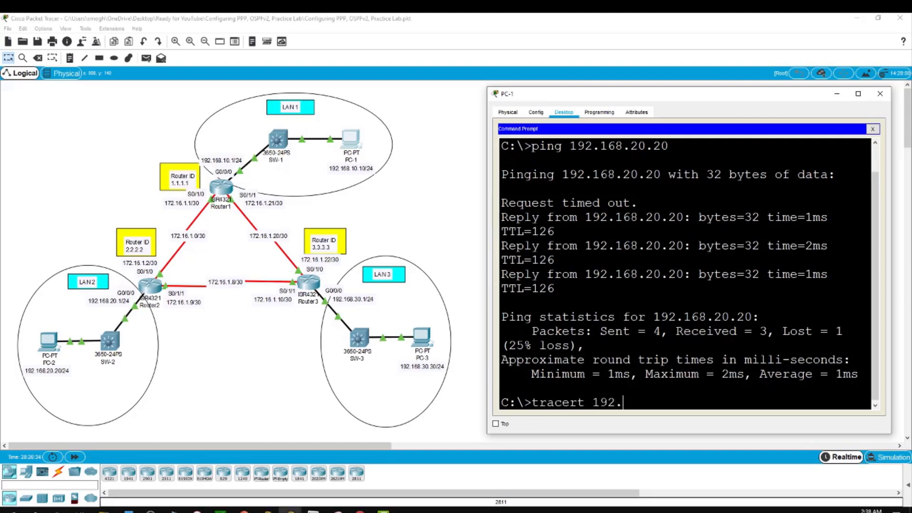
type("168.30.30")
key("Return")
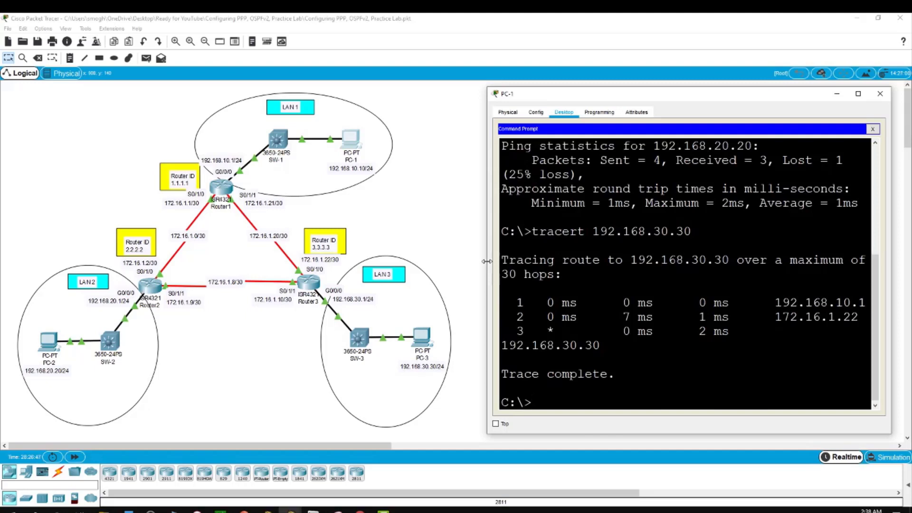
left_click_drag(486, 260, 420, 253)
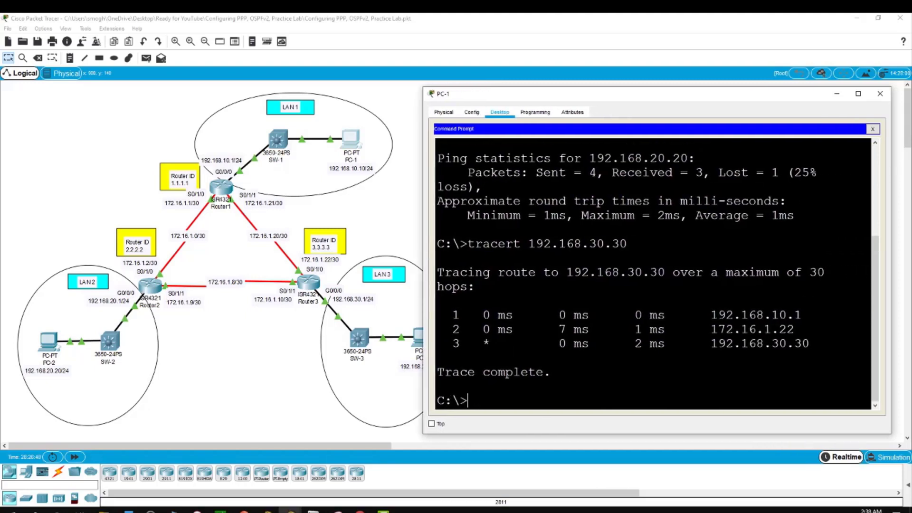
left_click(391, 217)
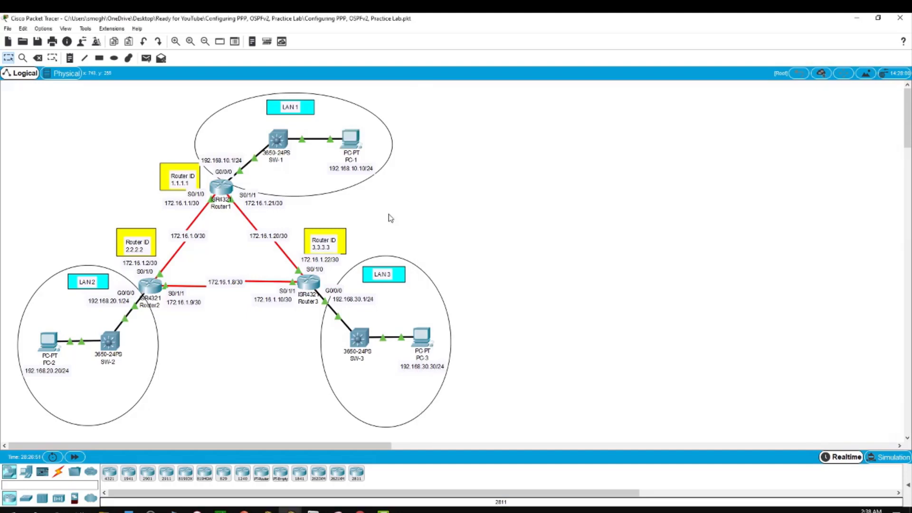